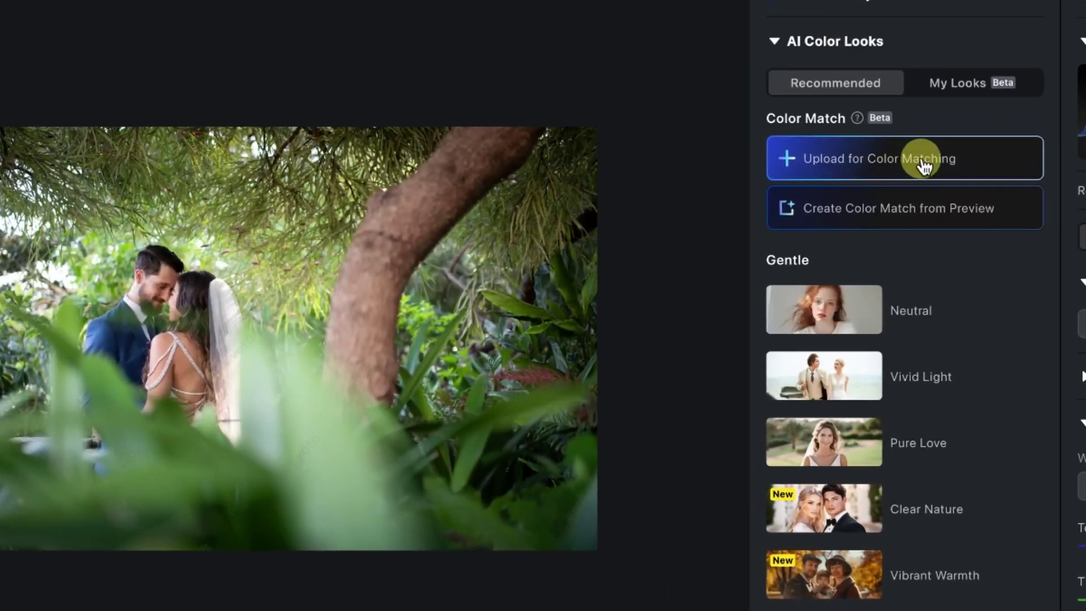
Step: Select the Nikon-D750-Shotkit-4.NEF garden wedding photo and show its Color Adjustments panel
left_click(843, 170)
left_click(768, 437)
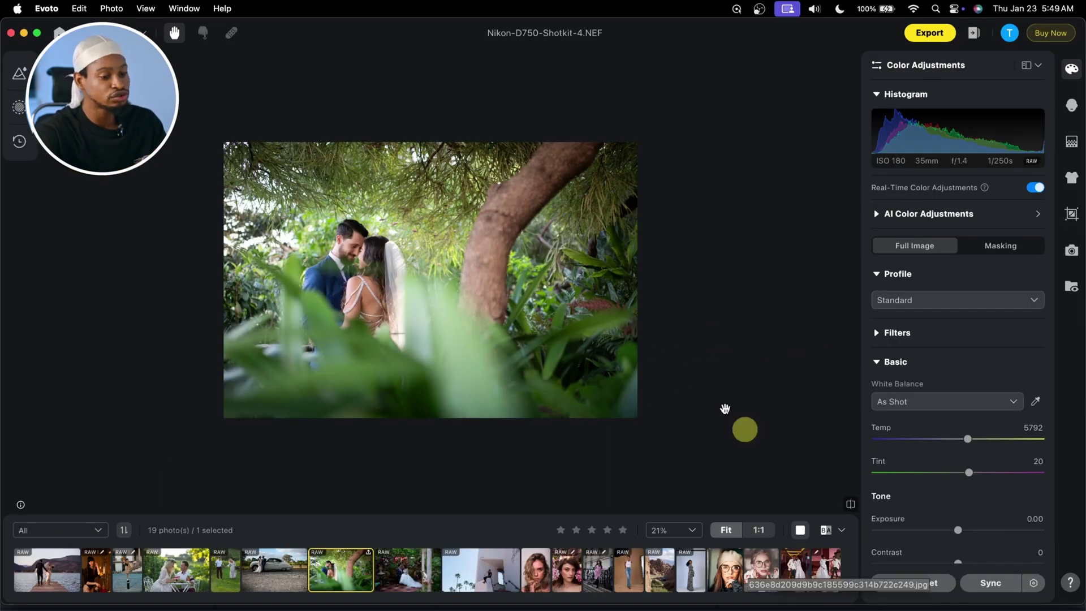
Step: Expand AI Color Adjustments to reach Color Match's Upload for Color Matching option
left_click(802, 570)
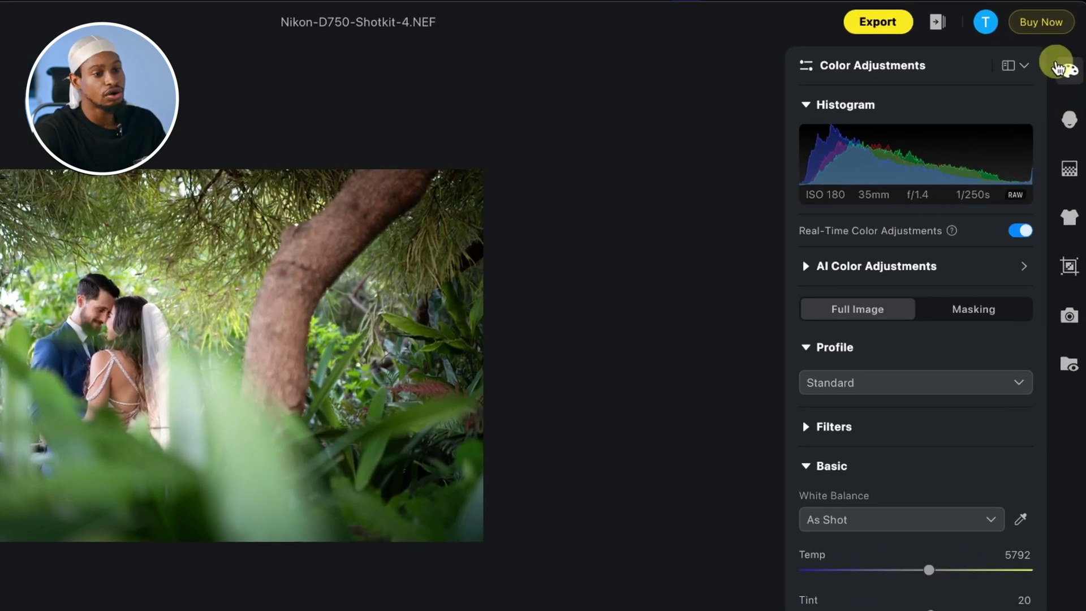
left_click(1068, 71)
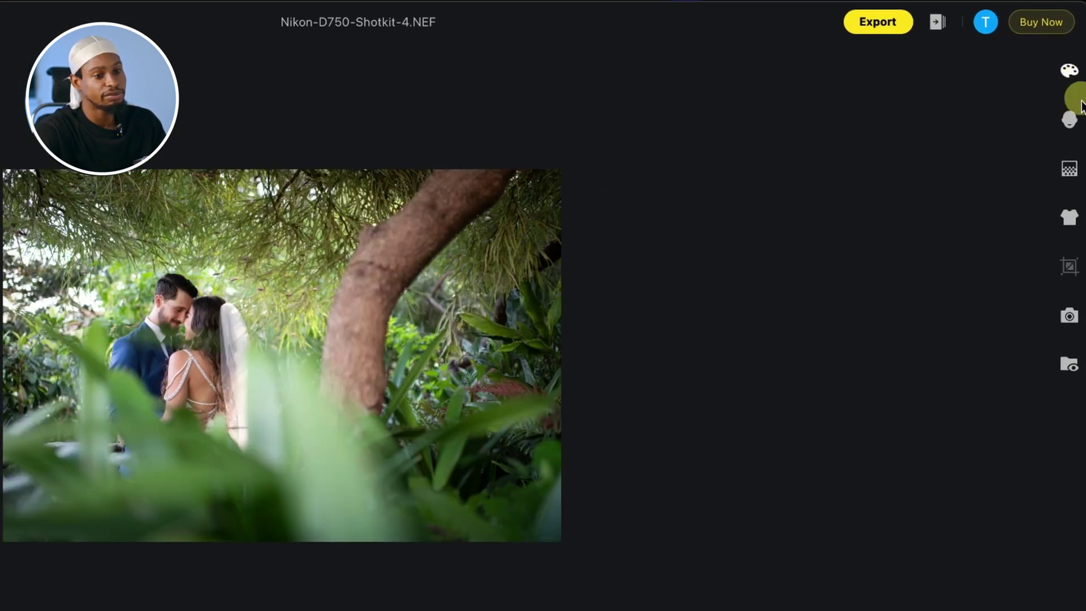
left_click(1070, 78)
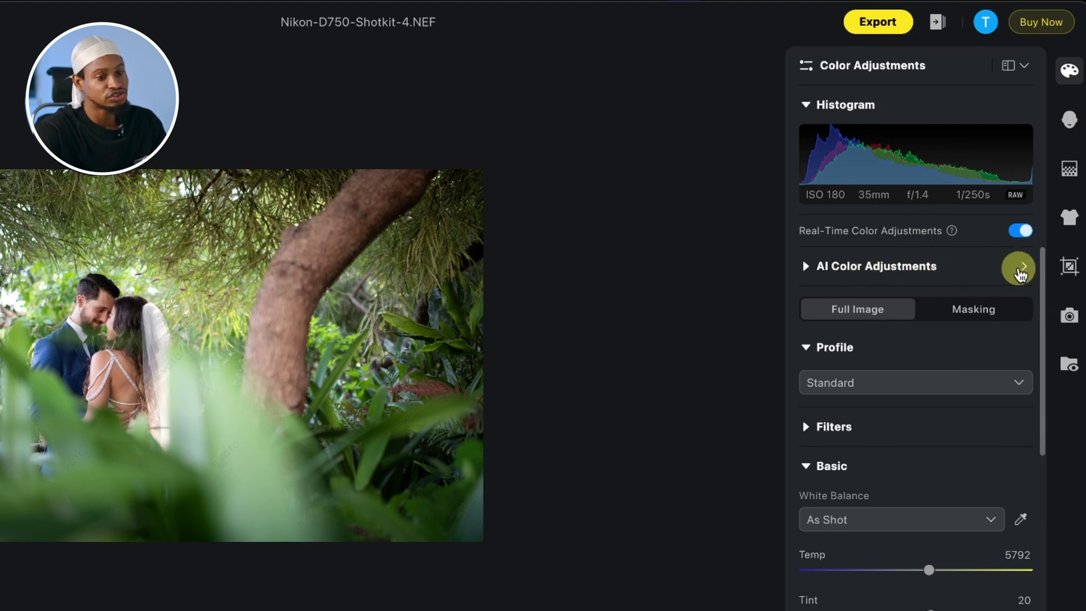
left_click(1022, 273)
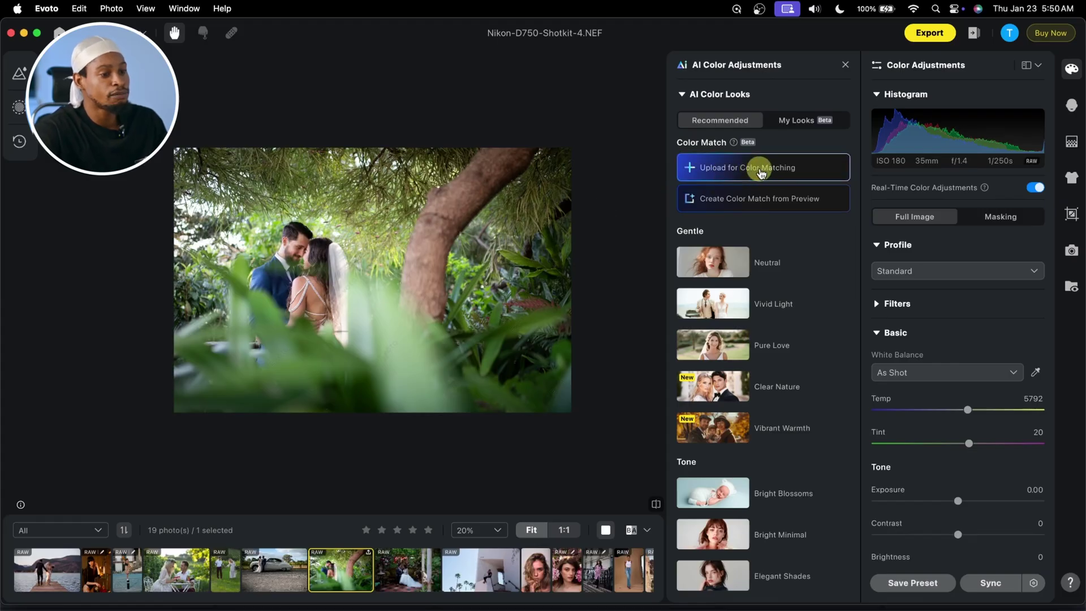
Step: Preview IMG_1428 2.jpg from Downloads and load it as the Color Match reference
left_click(774, 167)
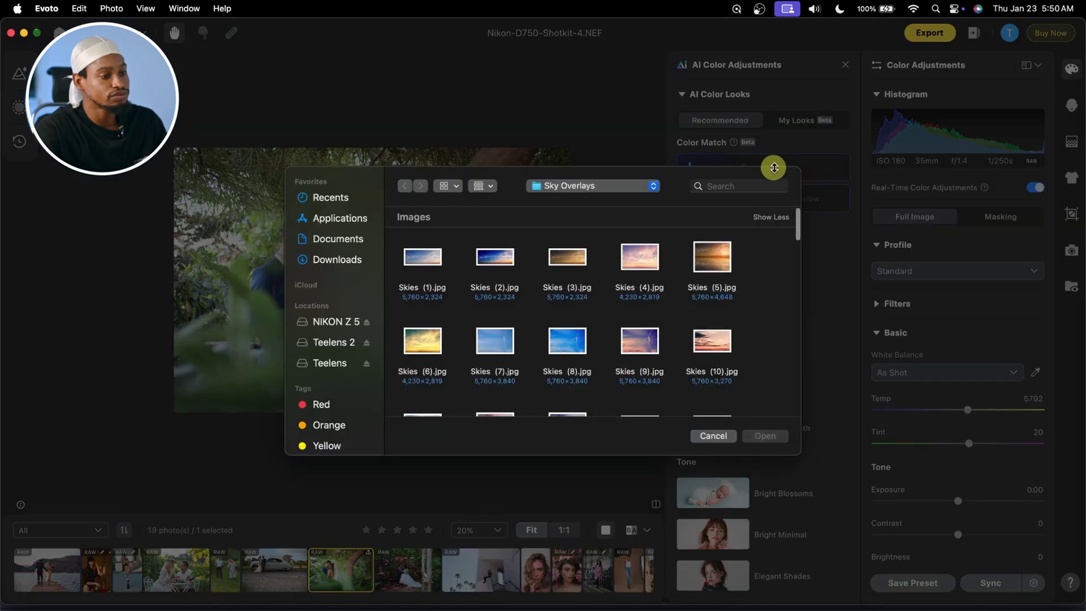
left_click(339, 258)
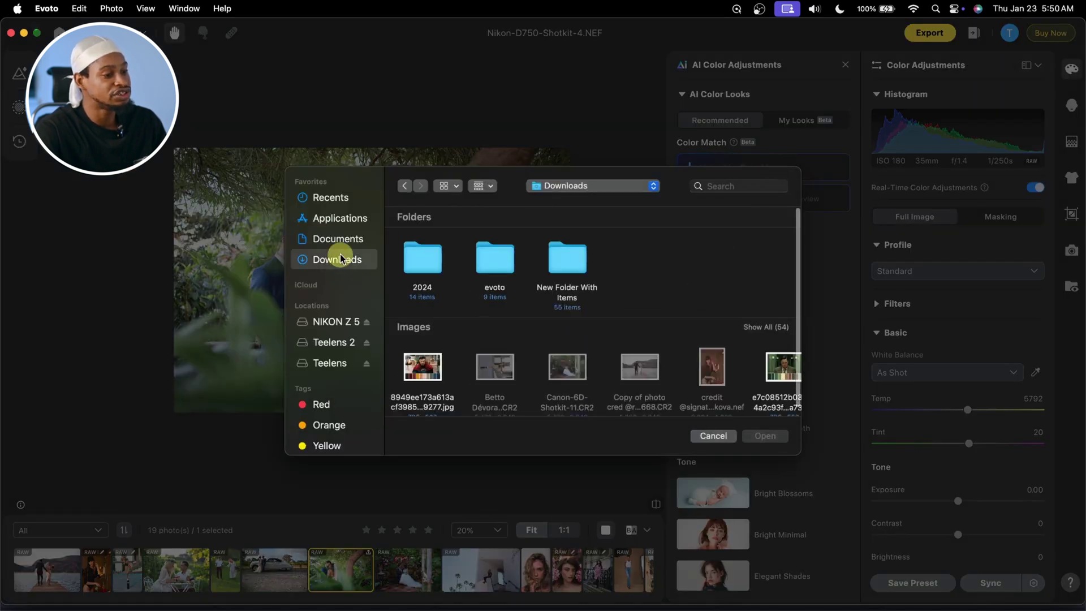
scroll(535, 334, "down", 1)
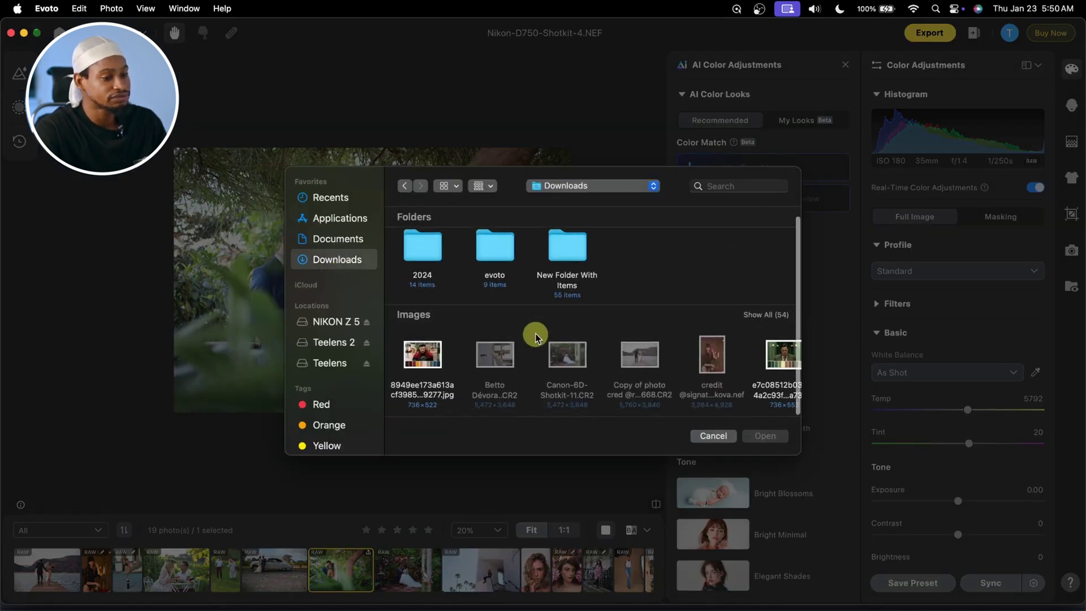
scroll(632, 356, "right", 3)
scroll(632, 357, "right", 3)
left_click(622, 356)
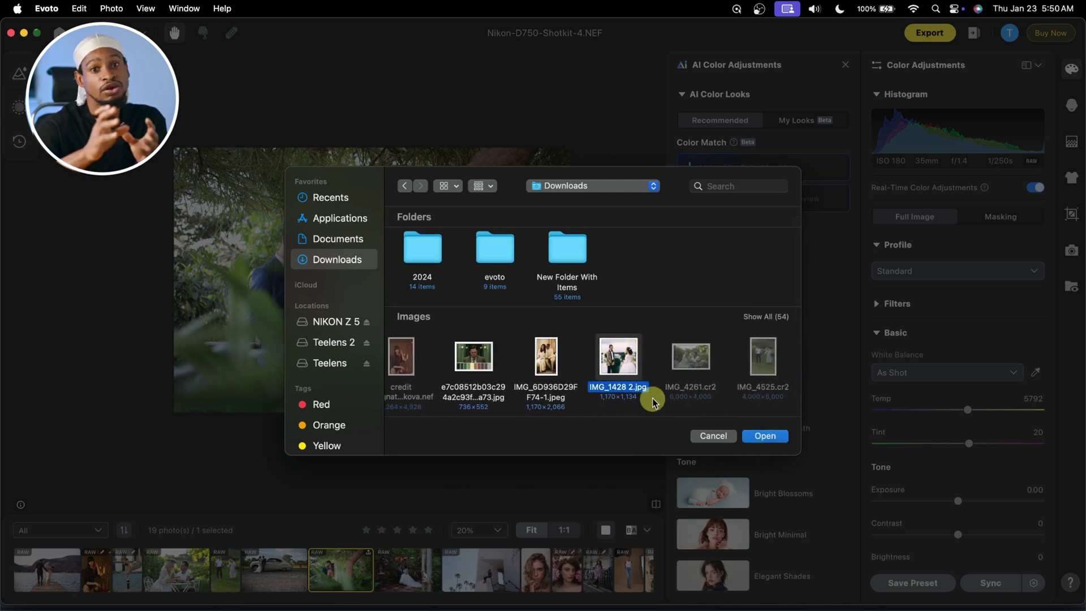
key("space")
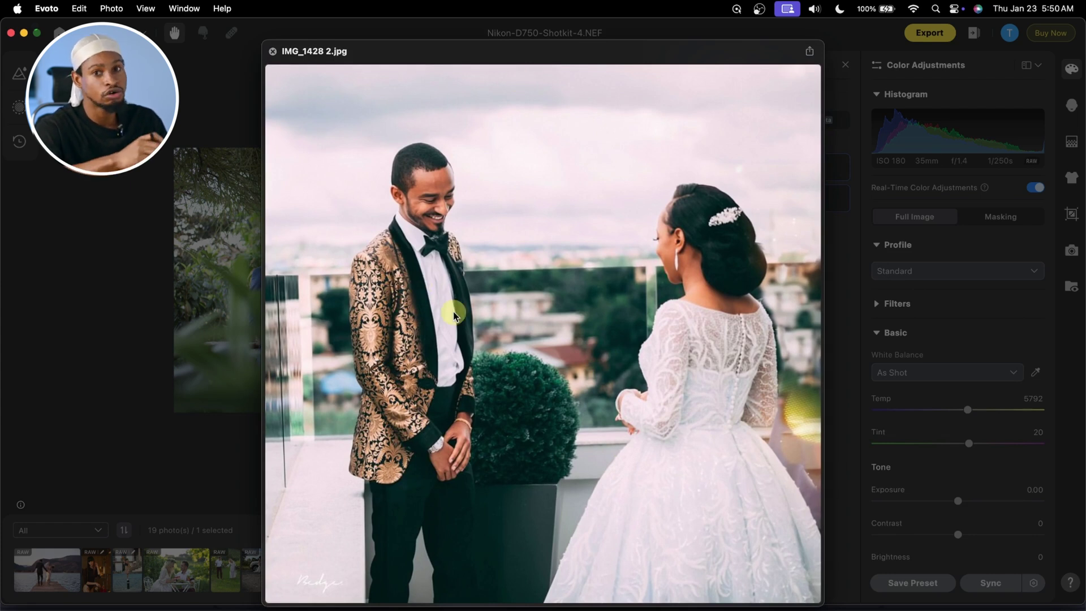
left_click(273, 51)
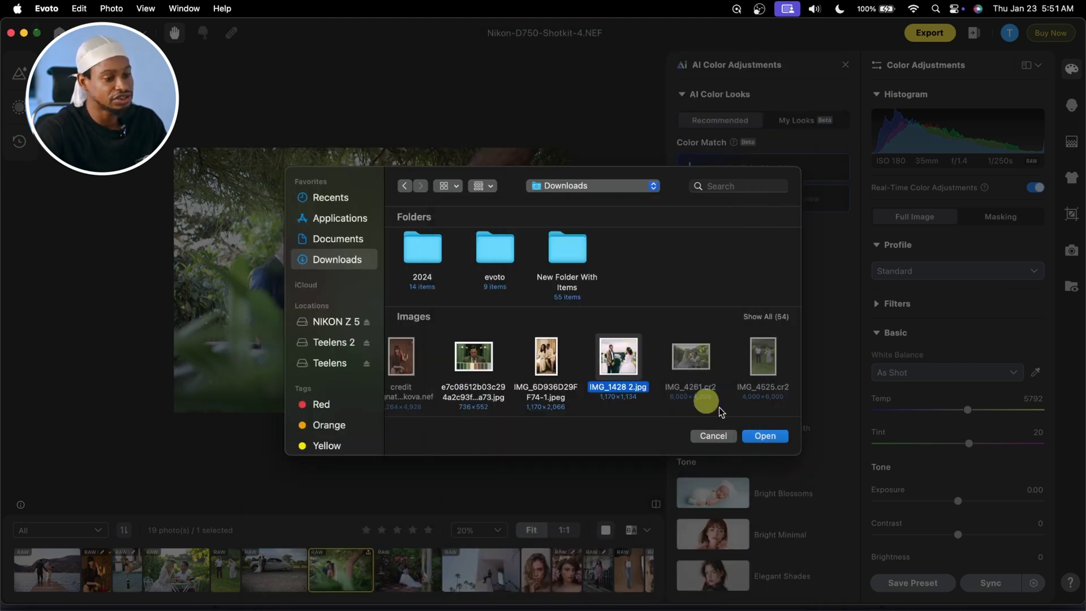
left_click(765, 436)
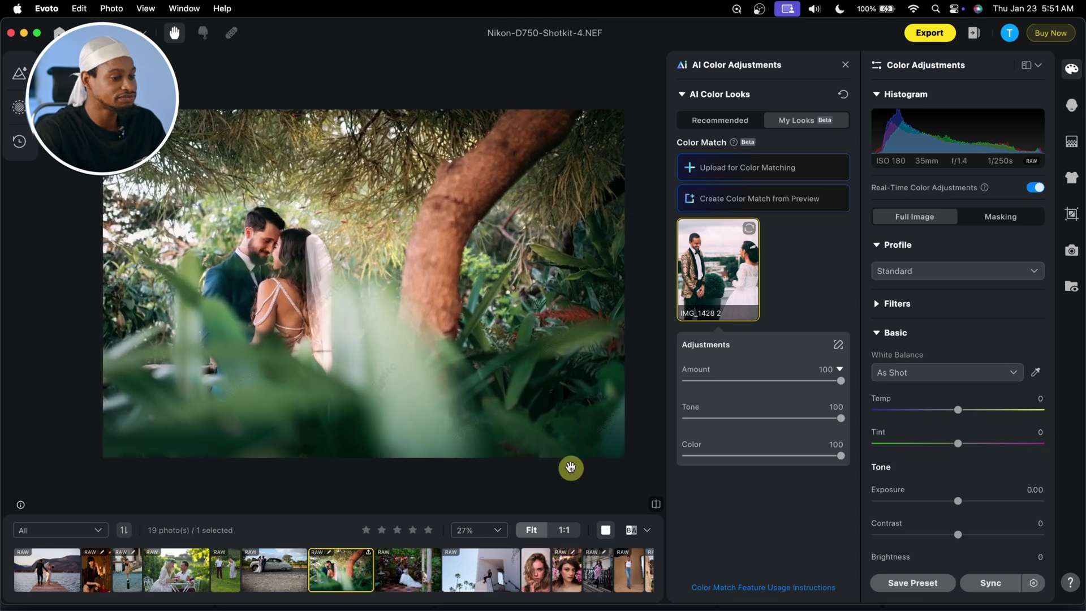
Step: Compare the garden photo before and after the match, then open the lakeside dock photo 122A3668.CR2
left_click(656, 503)
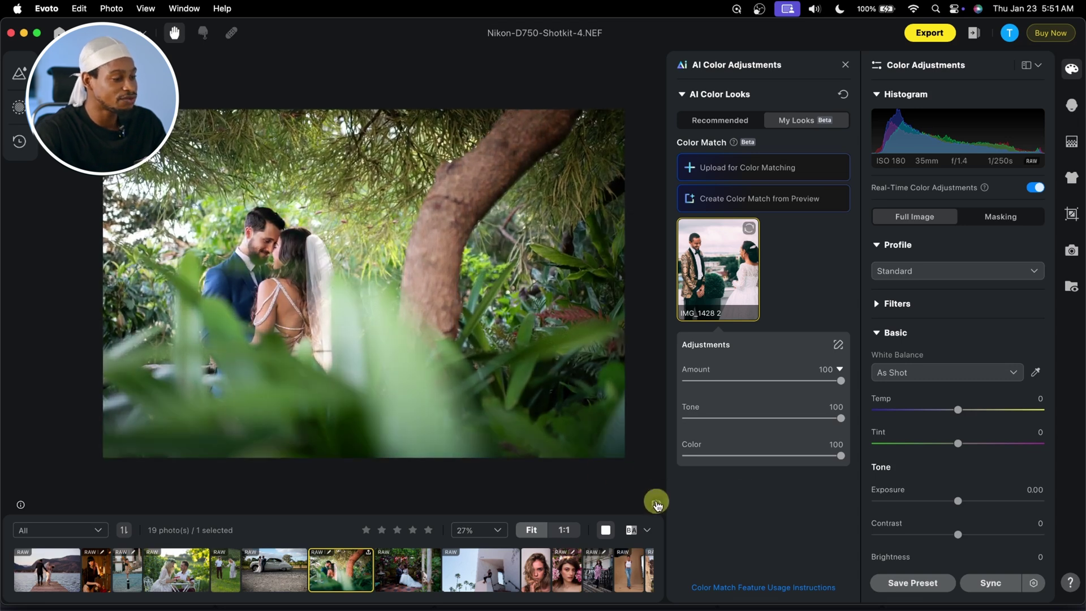
left_click(656, 505)
left_click(656, 504)
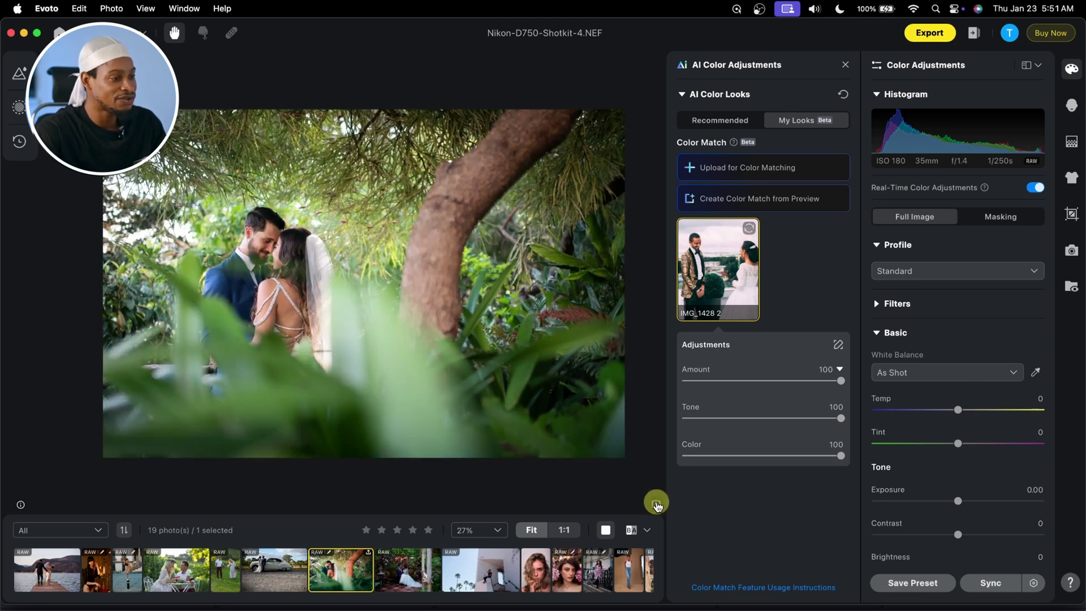
left_click(656, 505)
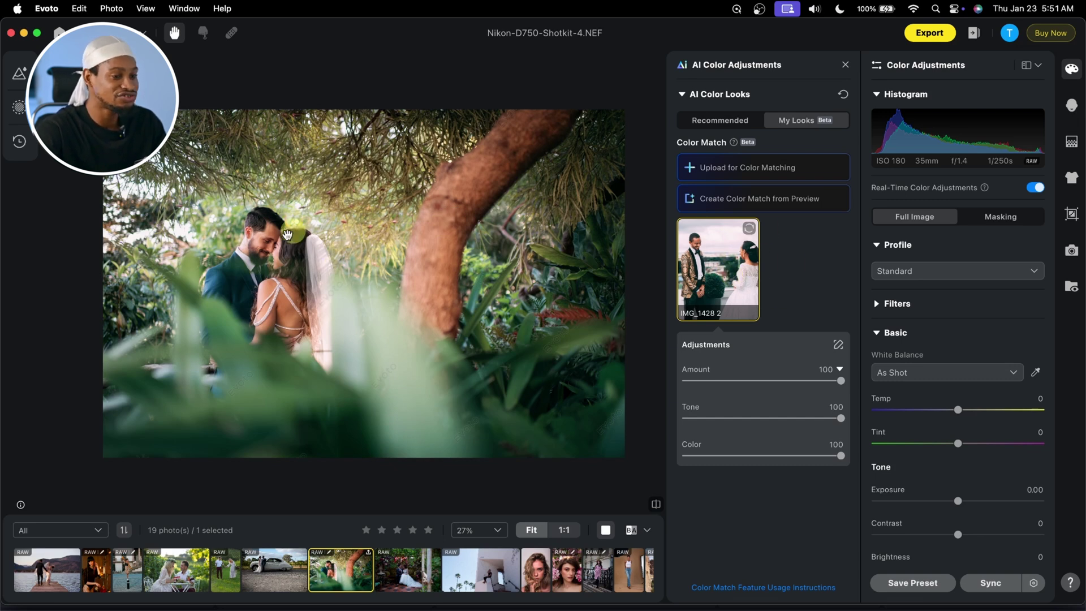
left_click(28, 575)
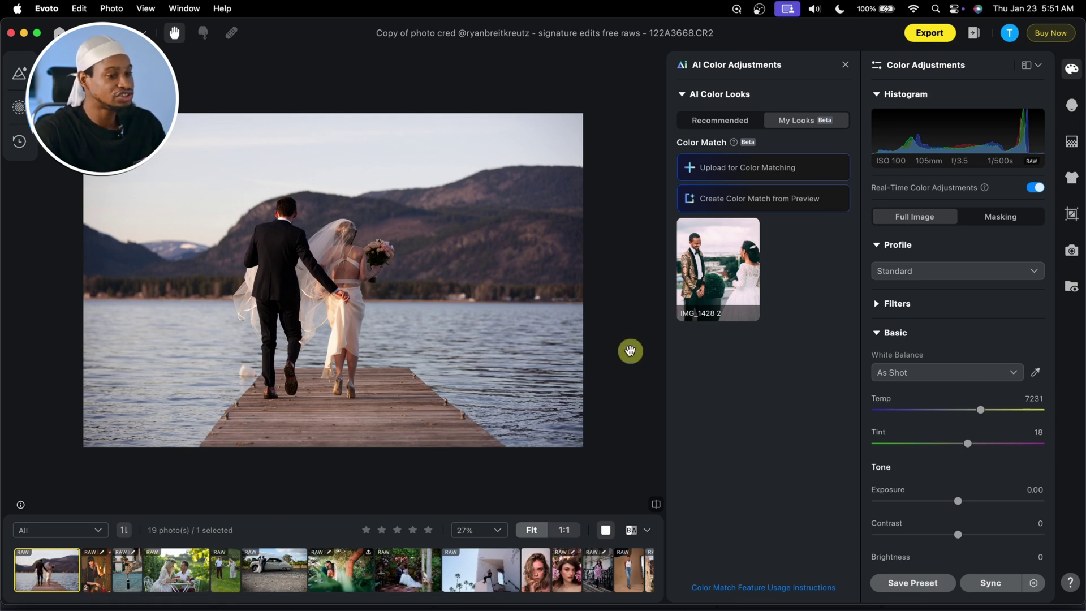
Step: Apply the IMG_1428 2 look to the dock photo and compare it with the original
left_click(717, 259)
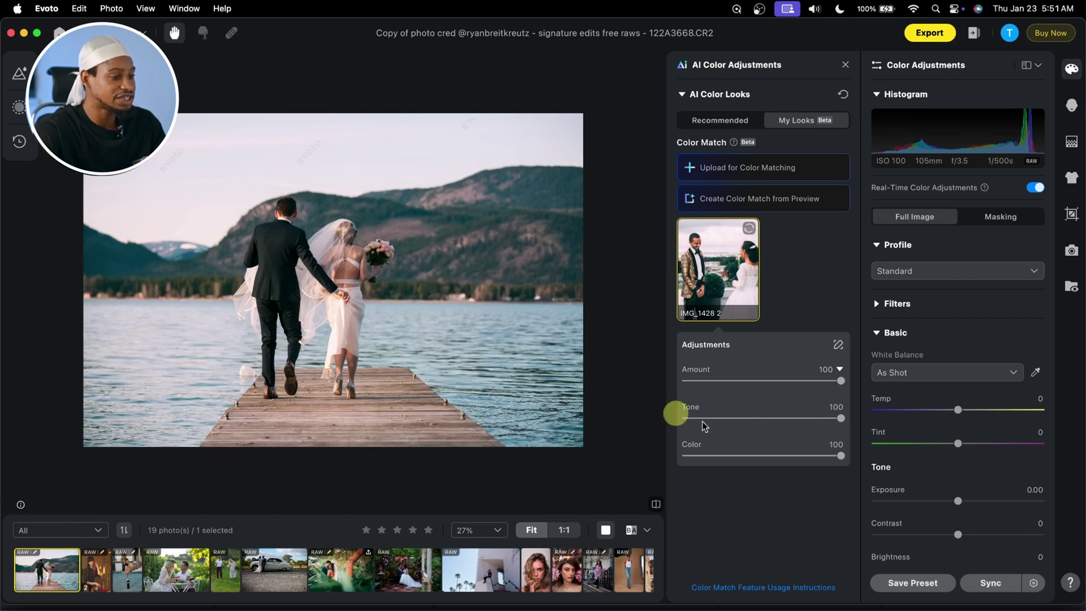
left_click(656, 504)
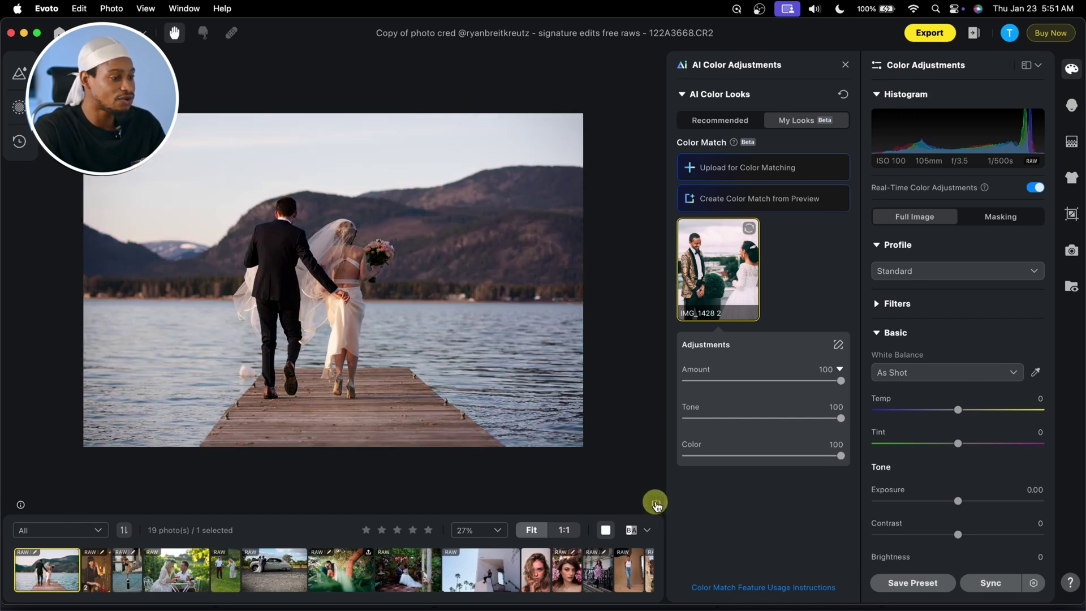
left_click(656, 504)
left_click(656, 505)
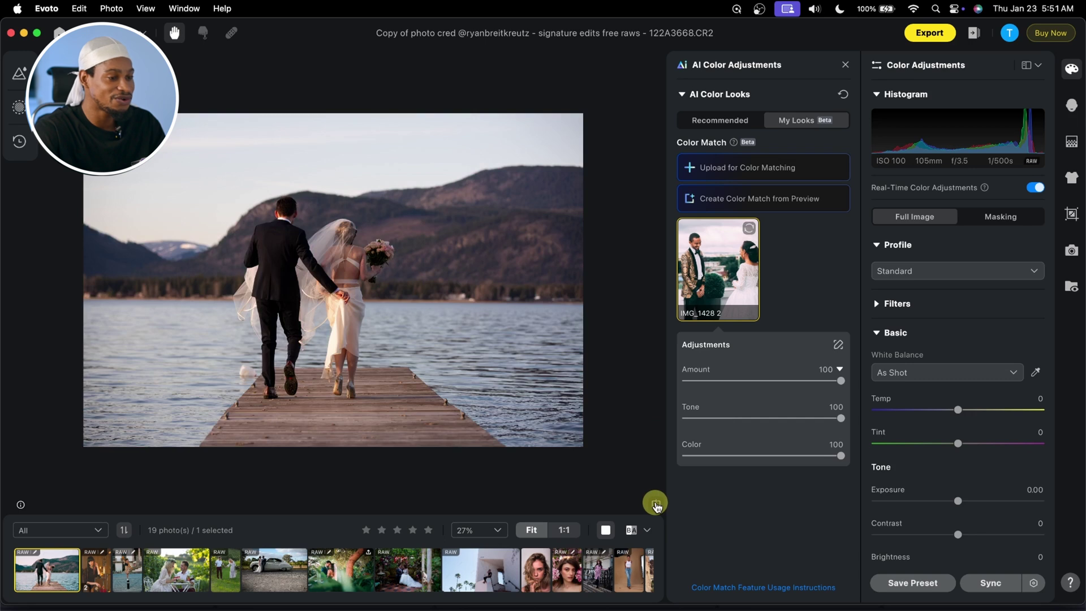
left_click(655, 505)
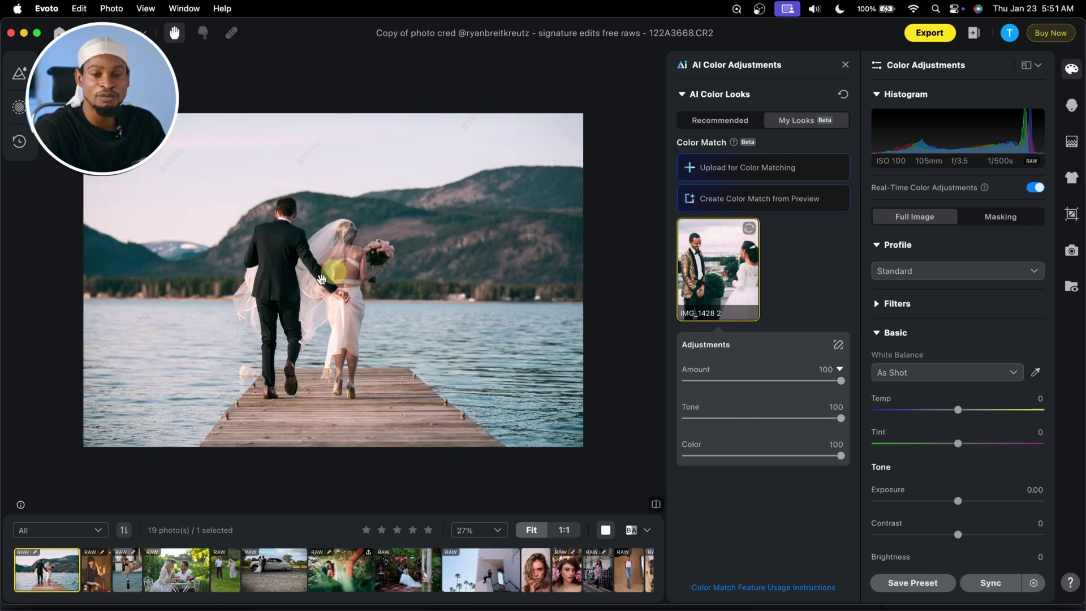
Step: Switch to the B|A side-by-side view and reopen the Nikon-D750-Shotkit-4.NEF garden photo
left_click(656, 504)
left_click(656, 504)
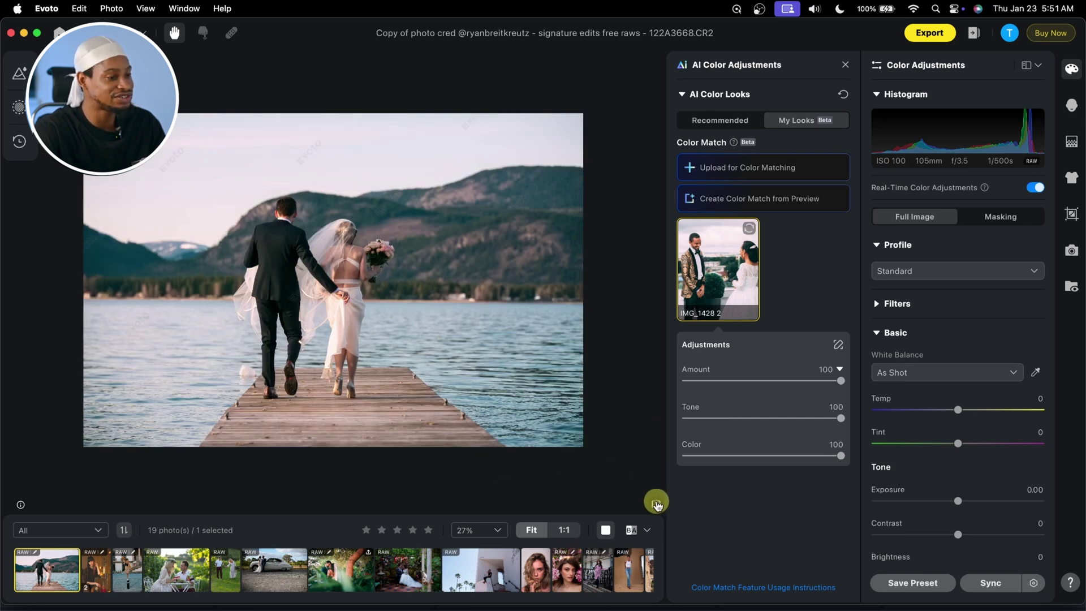
left_click(631, 530)
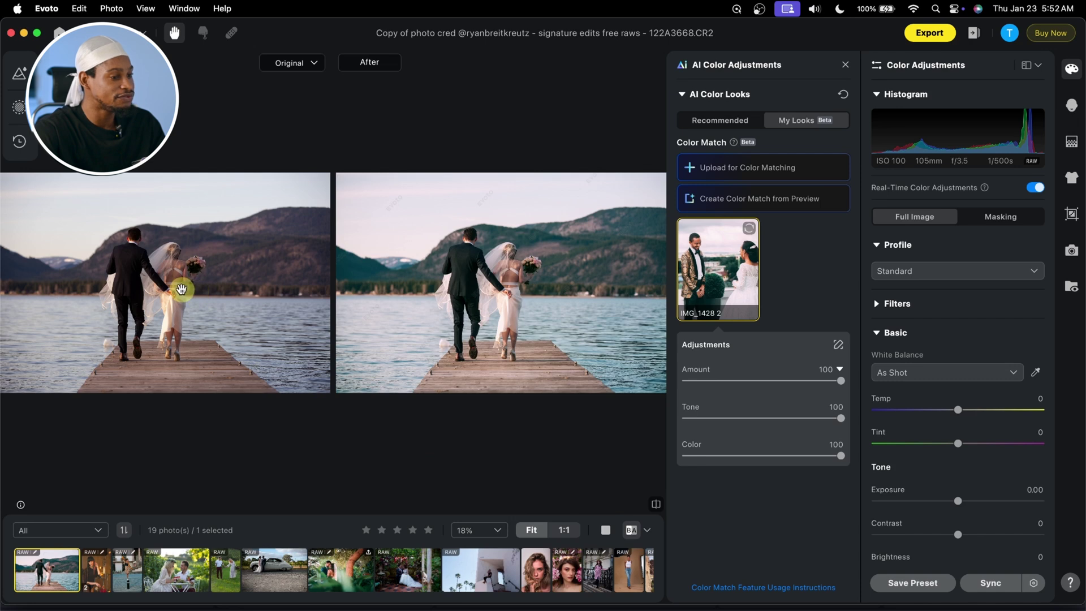
left_click(341, 569)
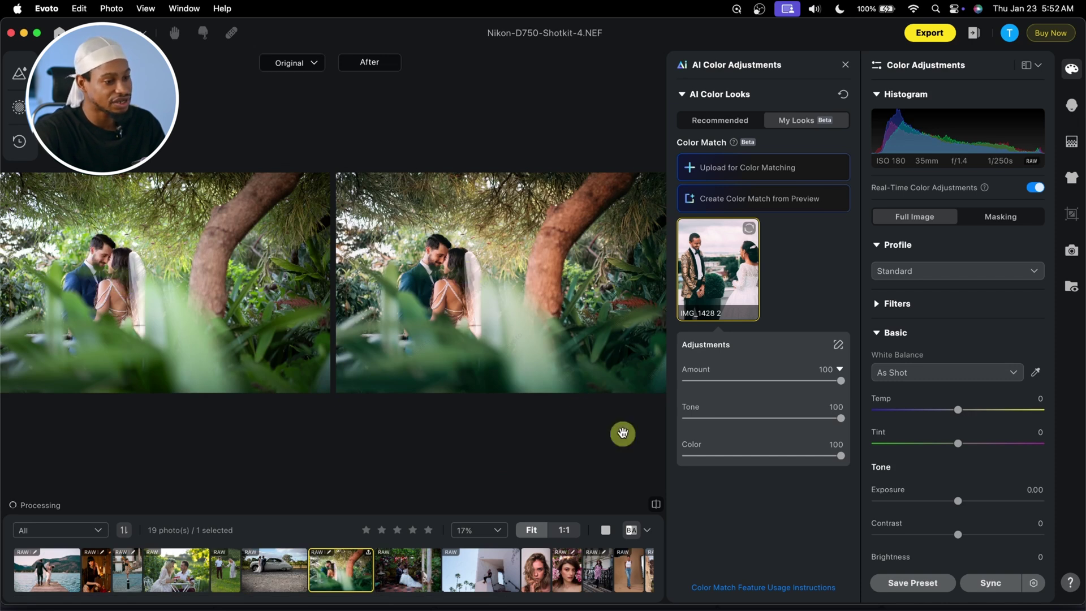
Step: Apply the IMG_1428 2 look to TEE_6477.tif and check it side by side before returning to single view
scroll(590, 583, "right", 5)
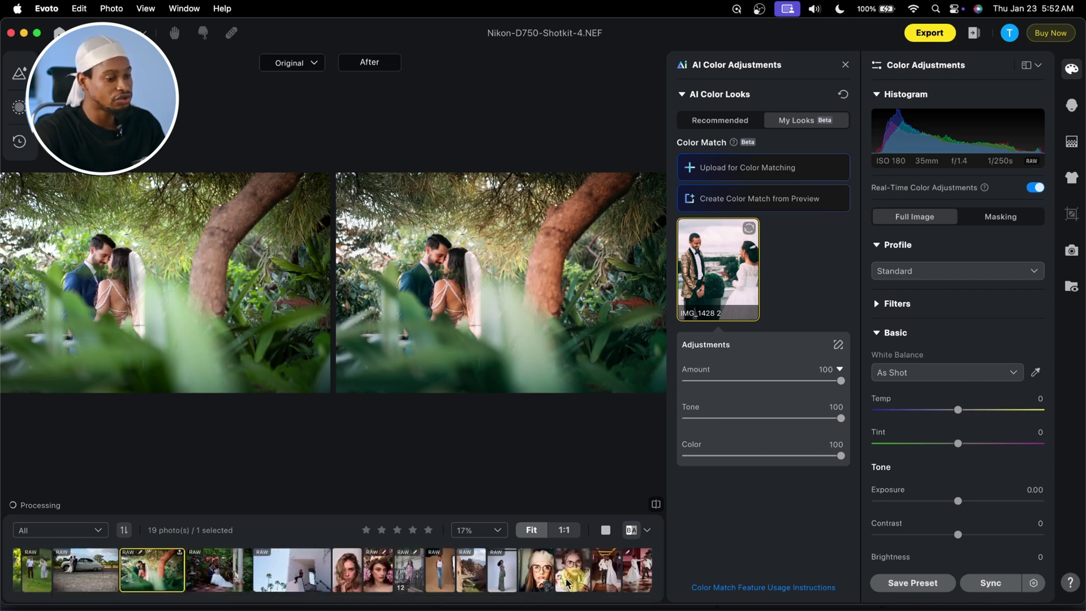
left_click(609, 575)
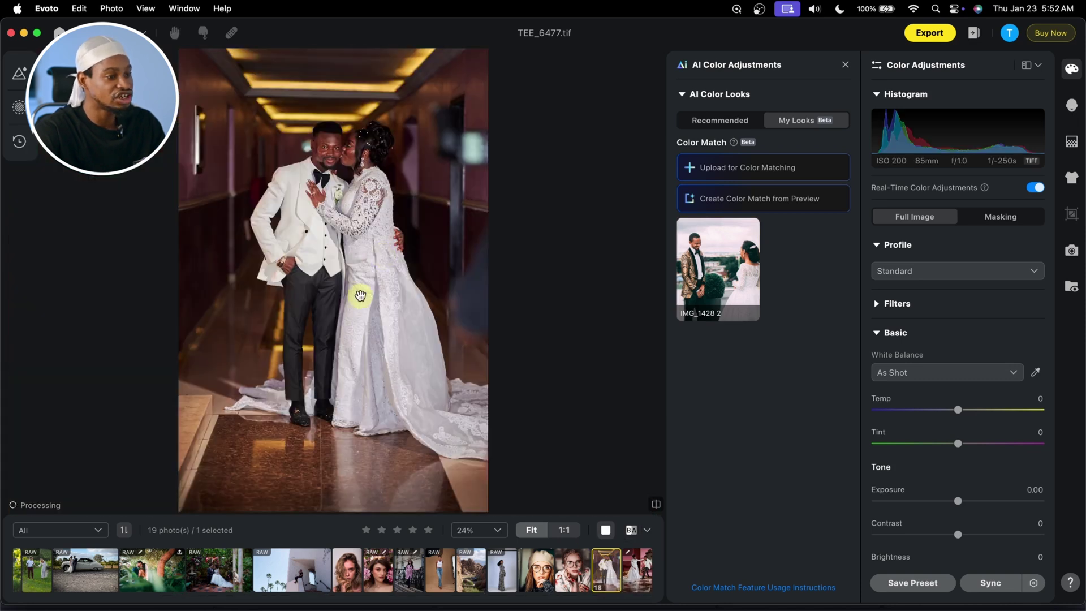
left_click(734, 268)
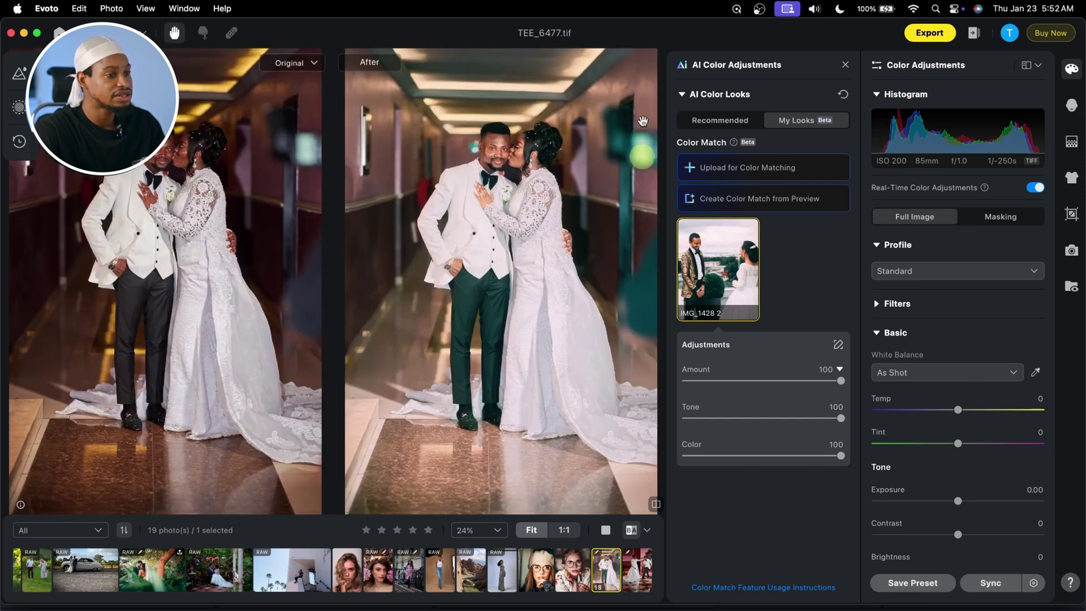
key("y")
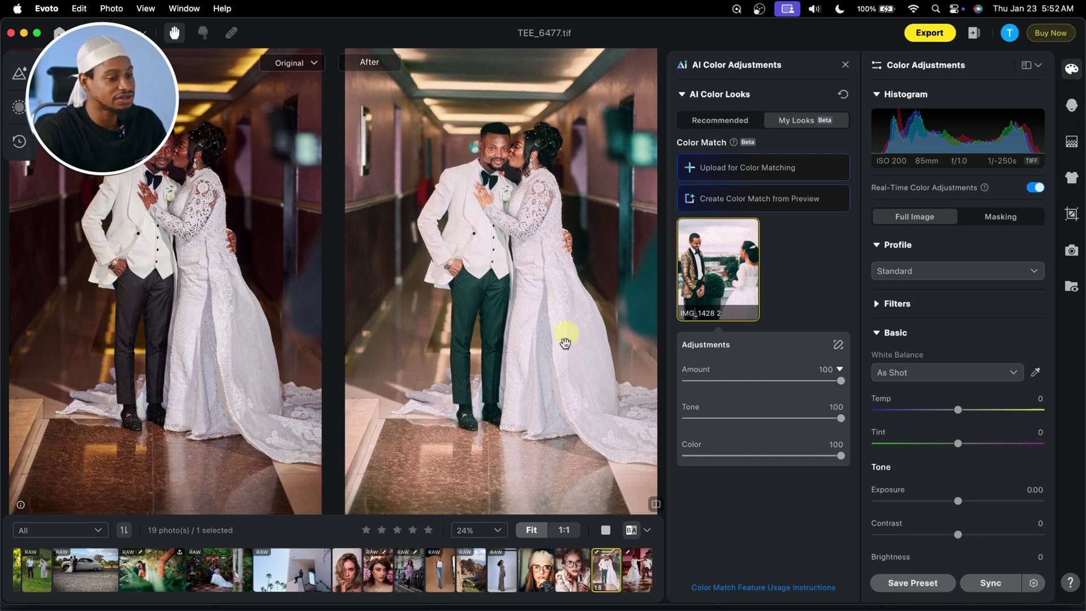
left_click(606, 530)
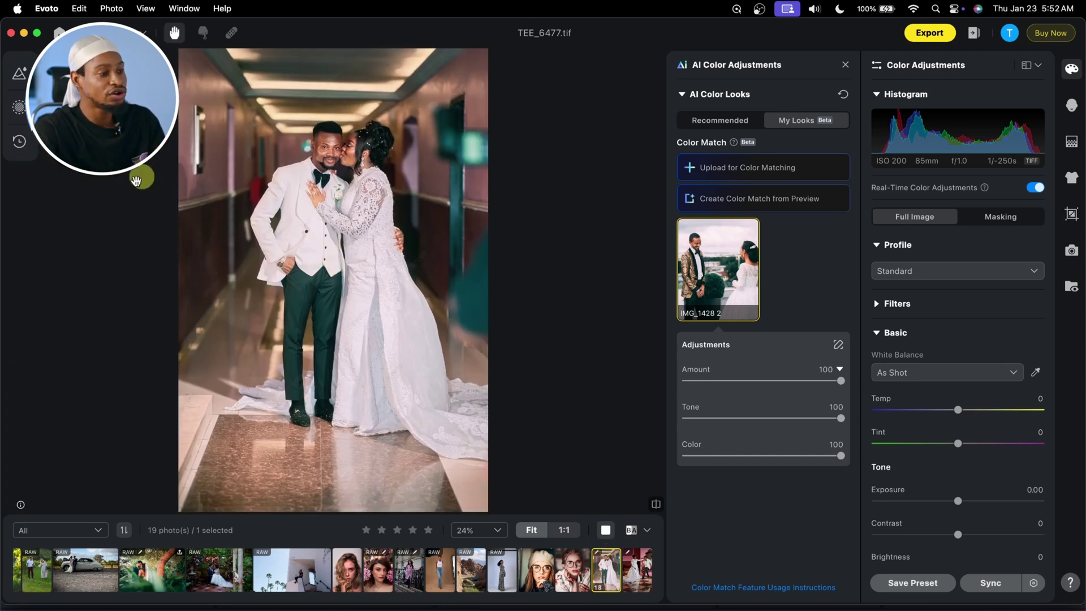
Step: Try lowering the IMG_1428 2 look's Color and Tone strength on the hallway photo
left_click(711, 344)
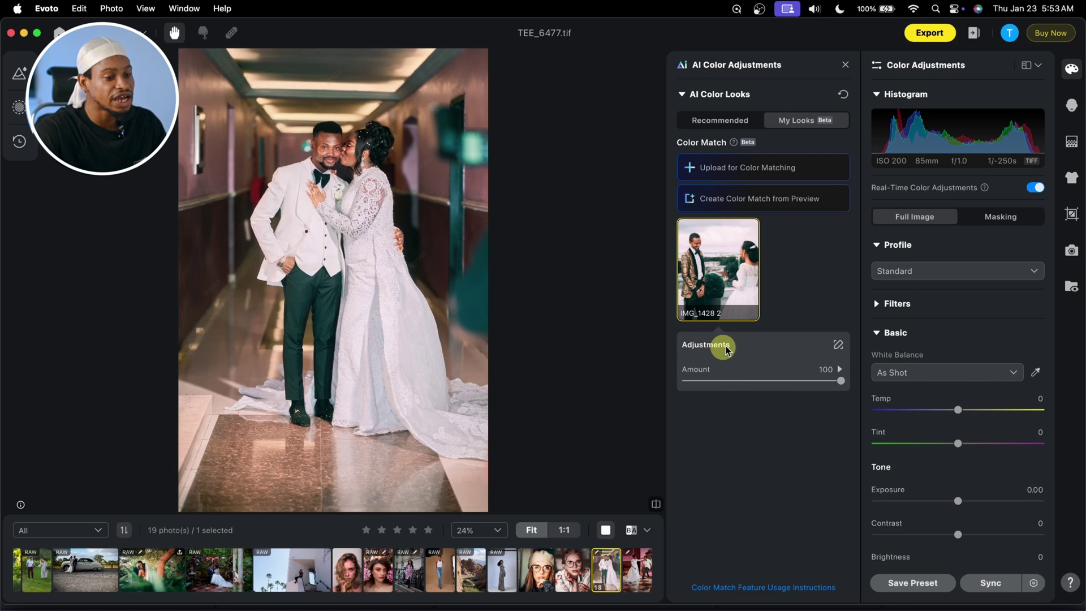
left_click(839, 368)
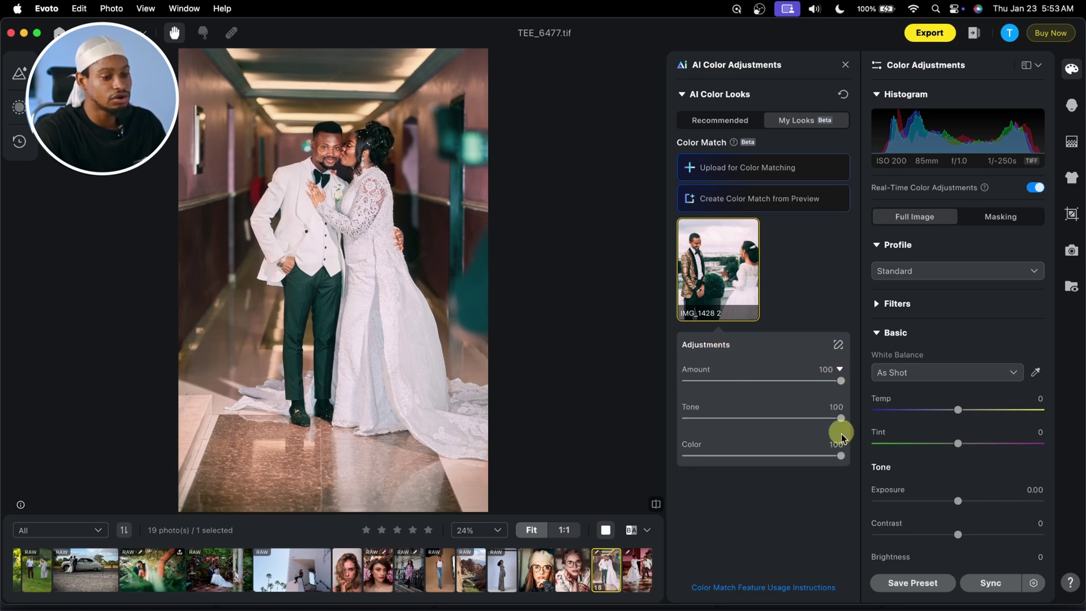
left_click_drag(843, 458, 780, 460)
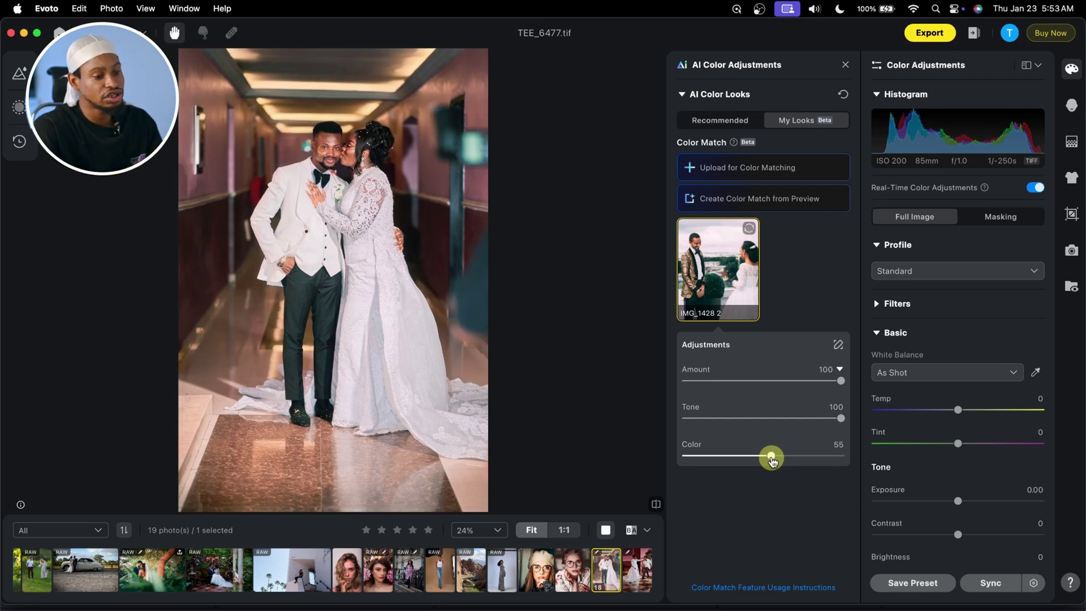
left_click(837, 408)
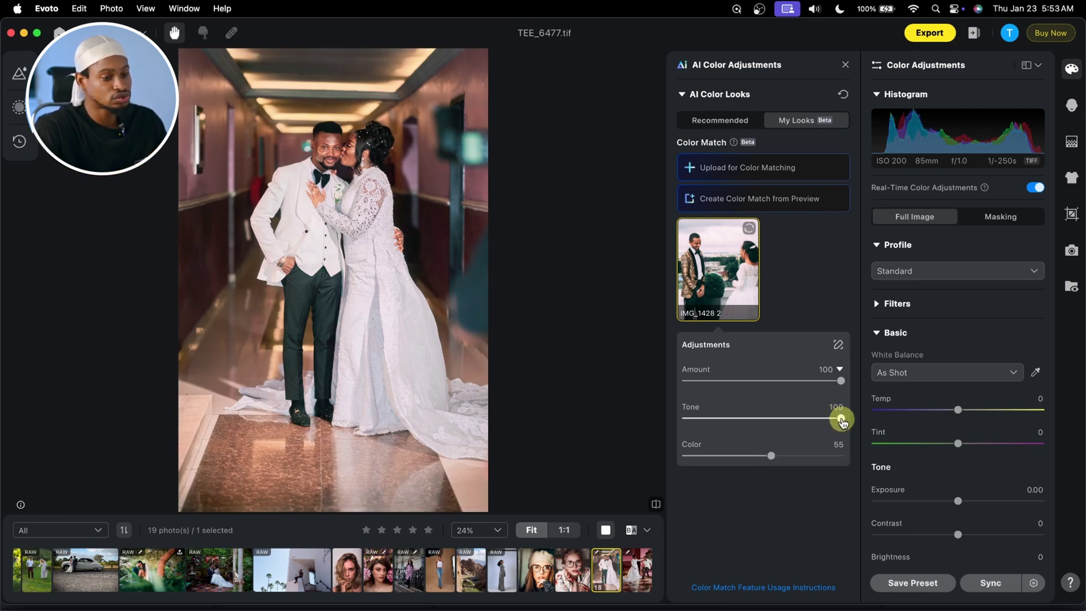
left_click_drag(841, 420, 759, 420)
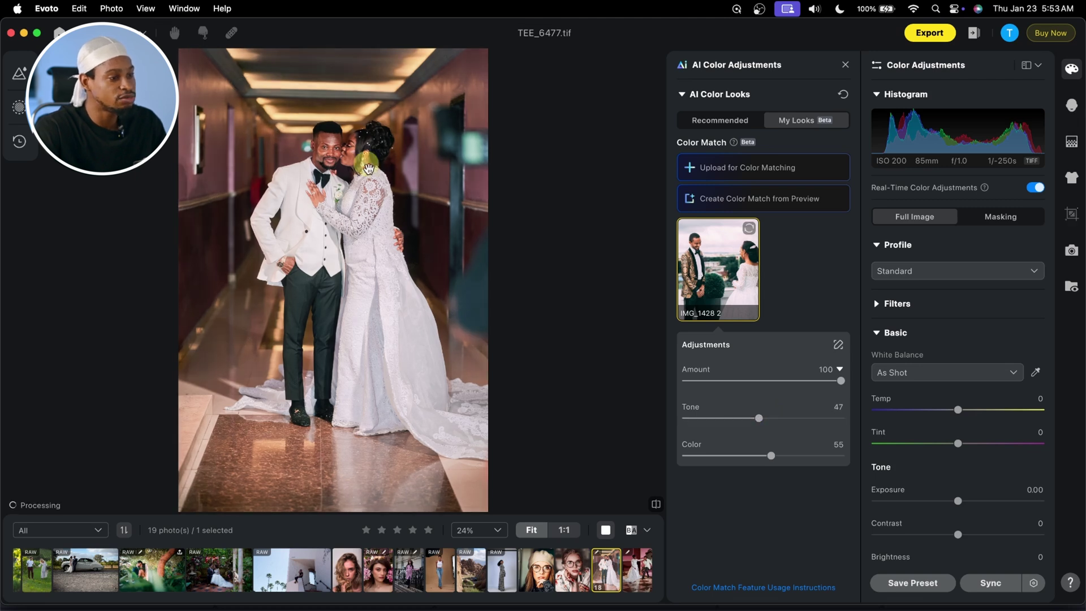
left_click_drag(316, 124, 384, 283)
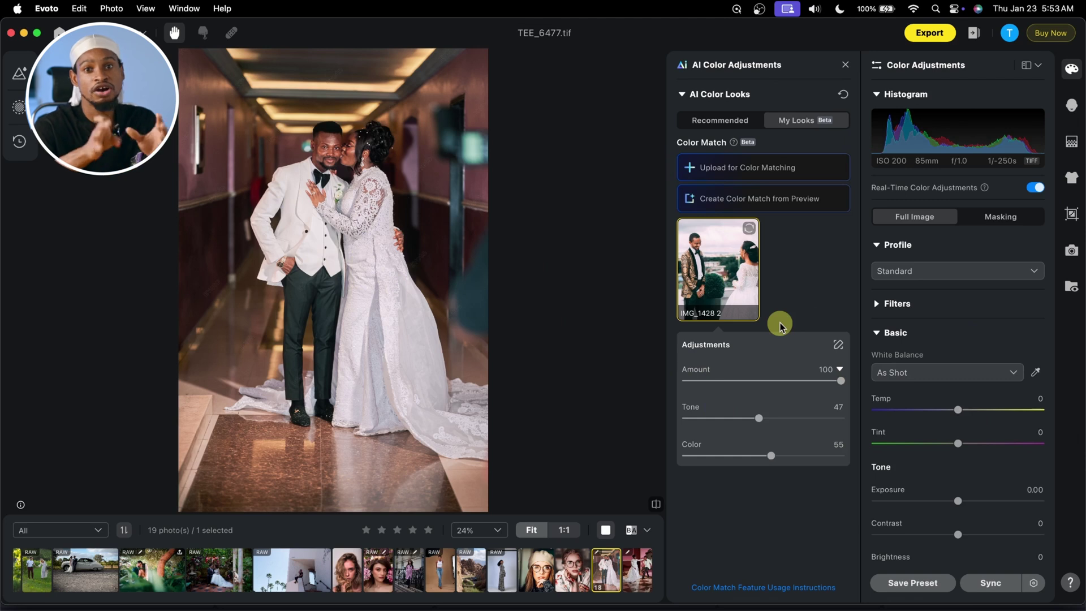
left_click_drag(837, 391, 842, 383)
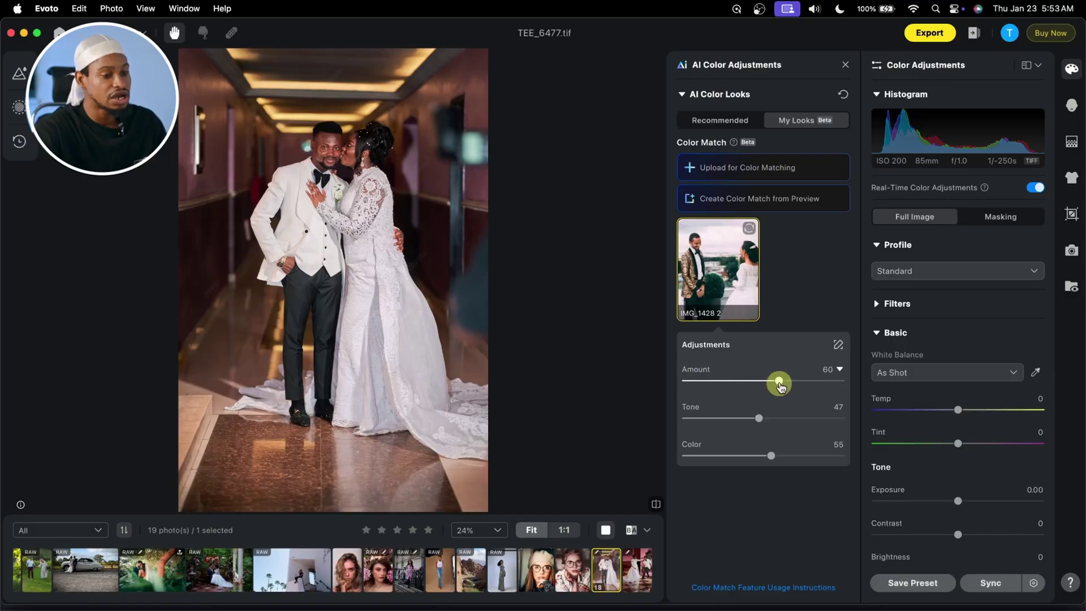
Step: Set the look's Amount, Tone and Color back to 100 and zoom in on the green trousers
left_click_drag(780, 384, 969, 375)
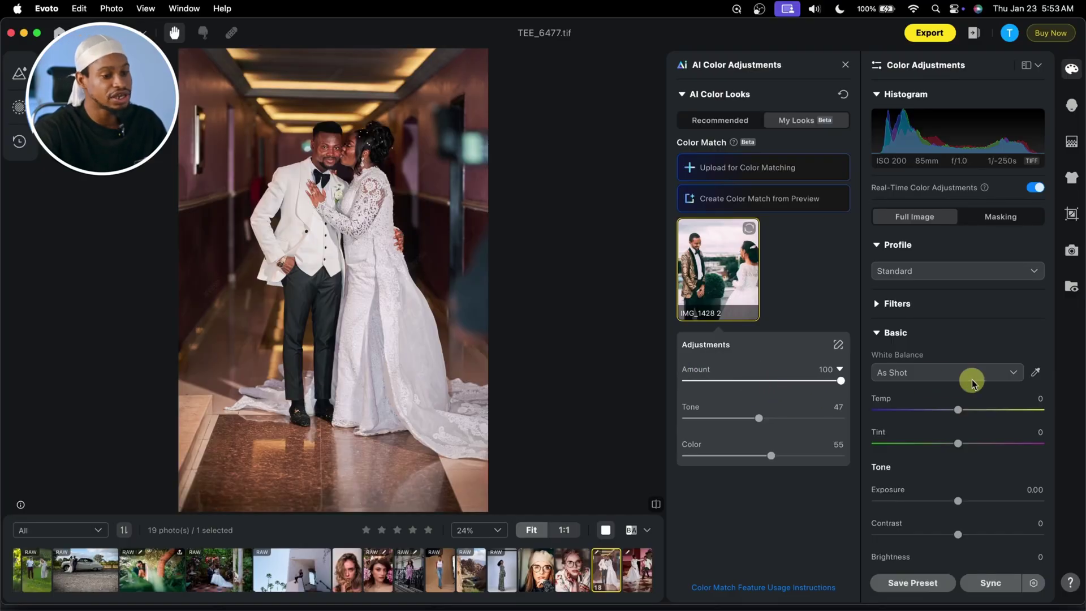
left_click_drag(771, 417, 925, 417)
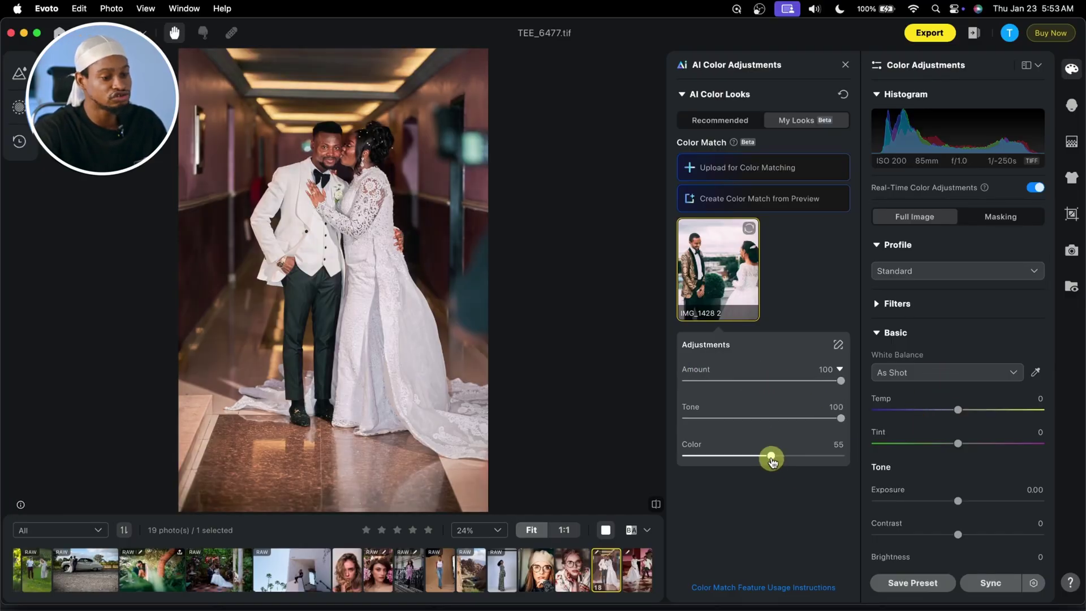
left_click_drag(771, 455, 986, 443)
key("space")
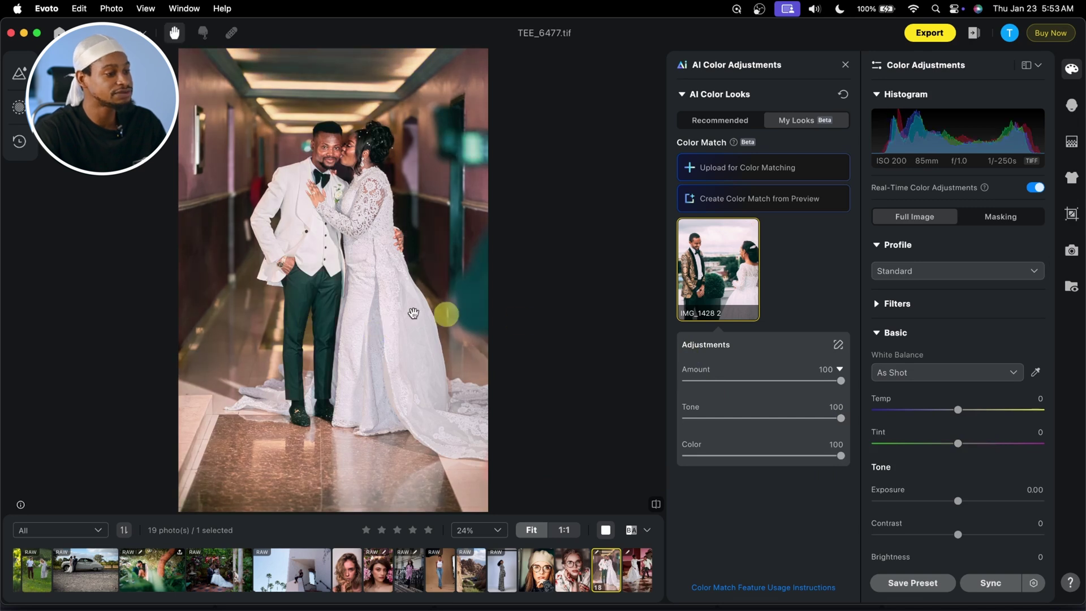
left_click_drag(320, 307, 315, 282)
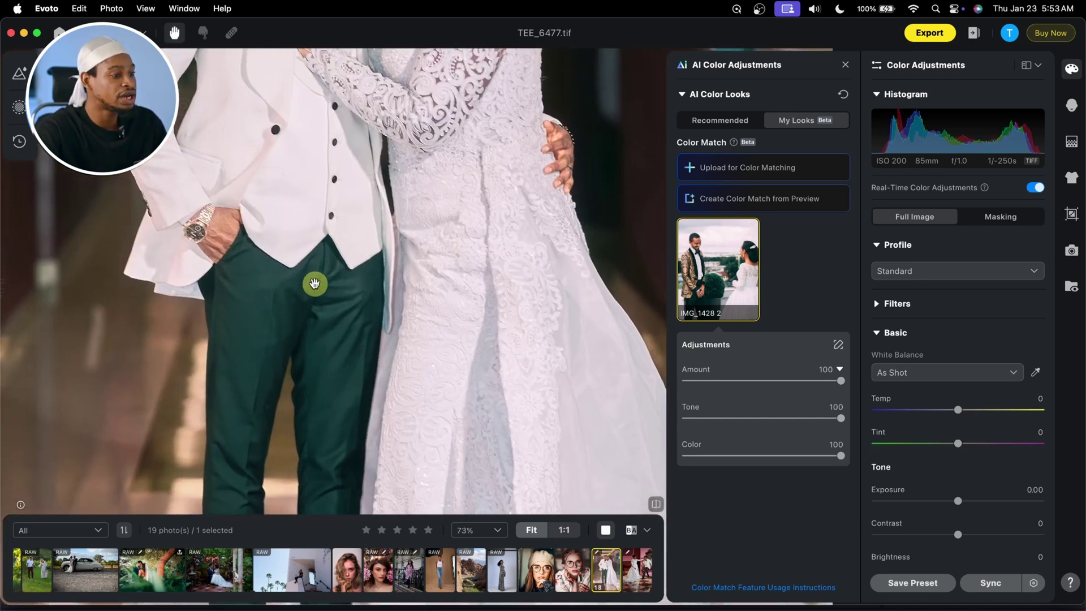
scroll(309, 347, "down", 3)
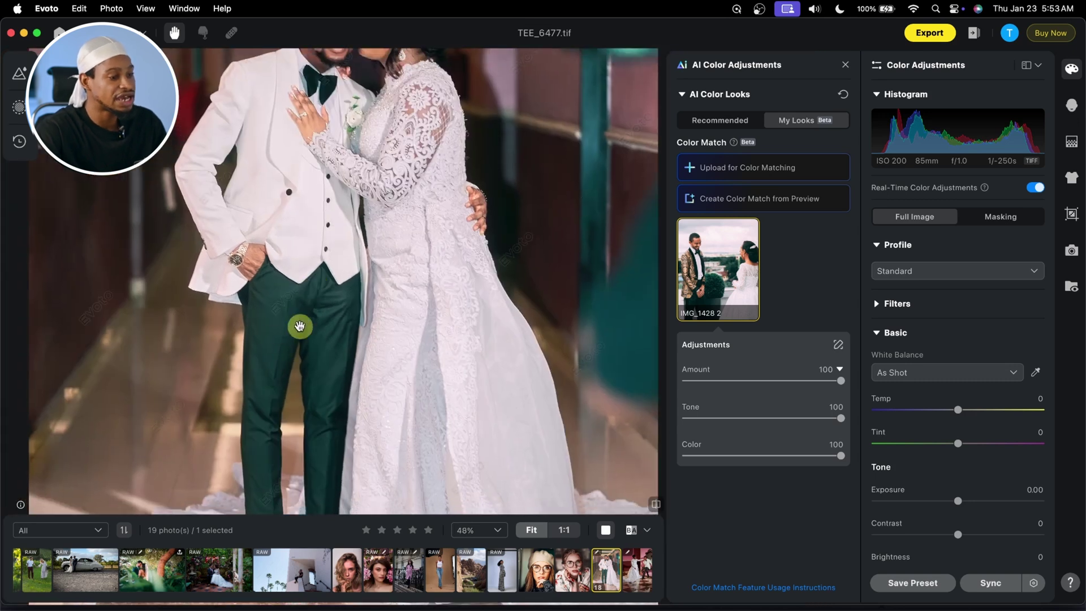
scroll(347, 298, "down", 1)
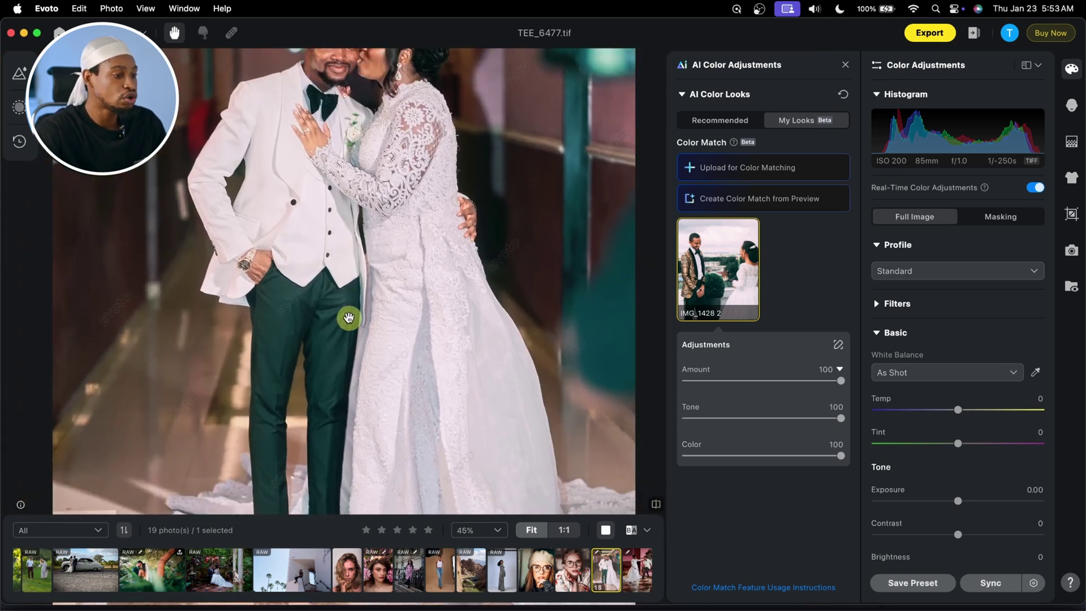
Step: Open the IMG_1428 2 look's Clothes mask and drop its Color to about 17, checking the trousers
double_click(716, 262)
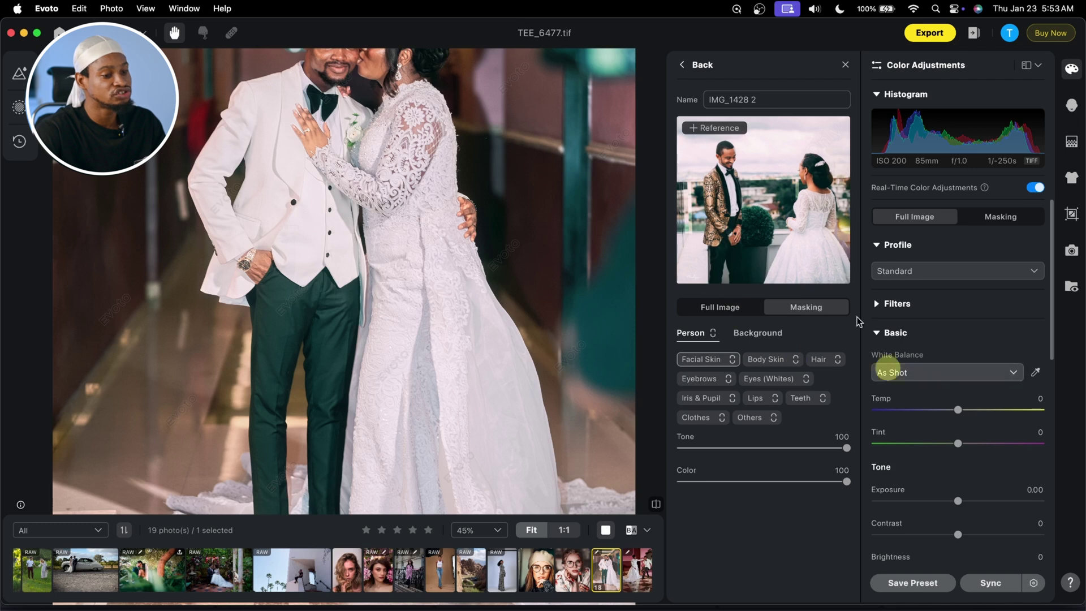
left_click(393, 298)
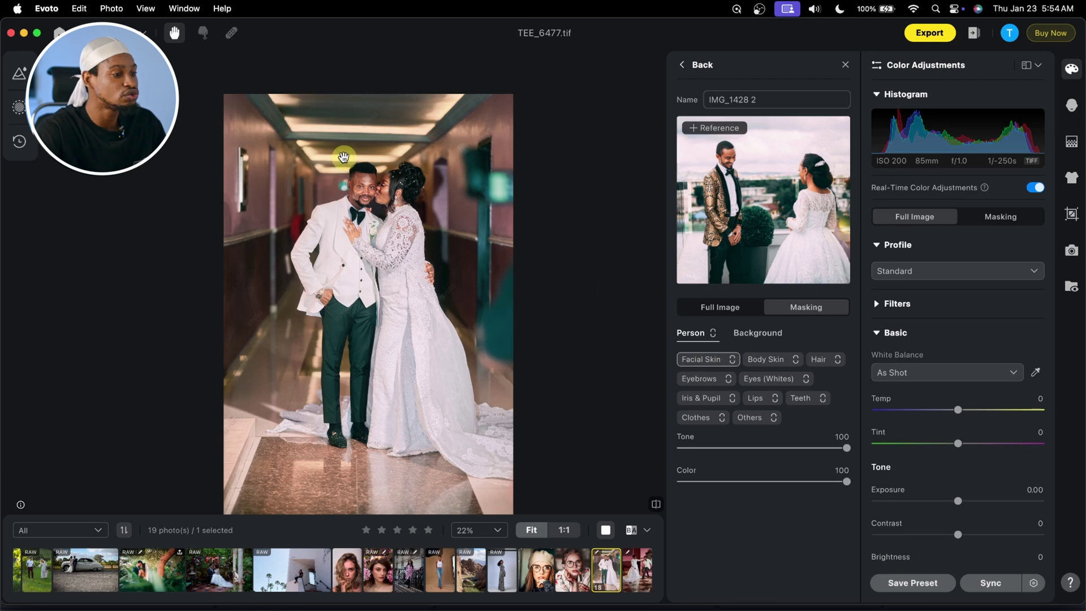
scroll(343, 156, "up", 5)
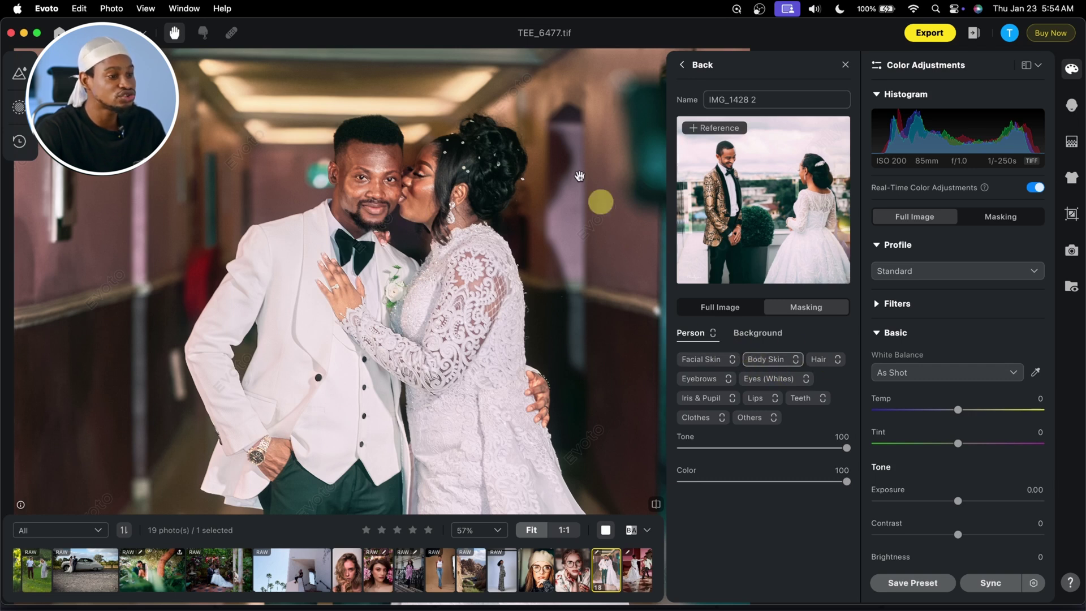
left_click_drag(324, 342, 363, 116)
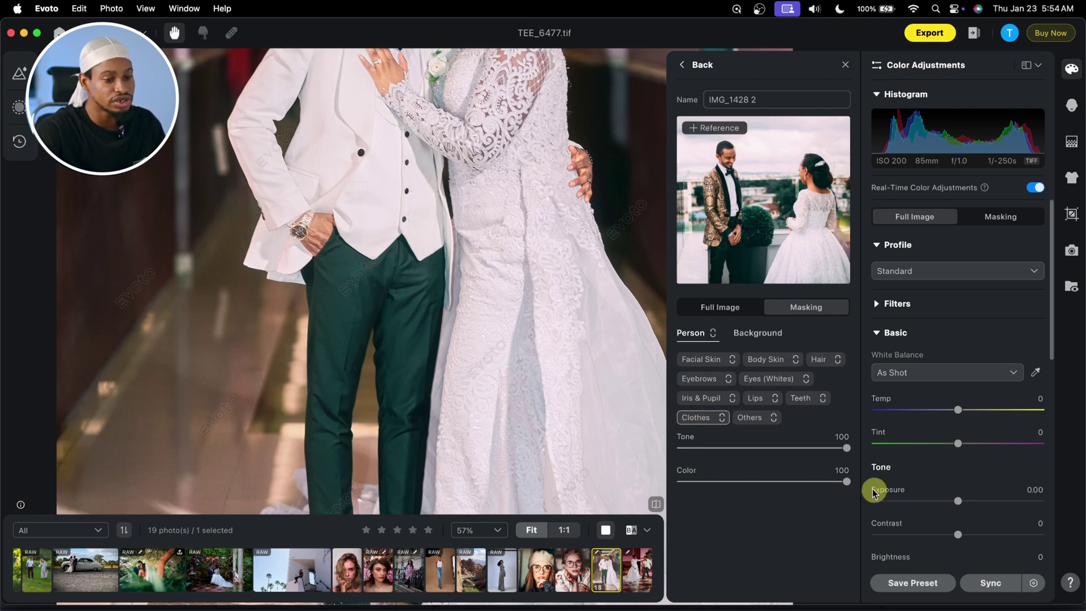
left_click_drag(837, 485, 699, 494)
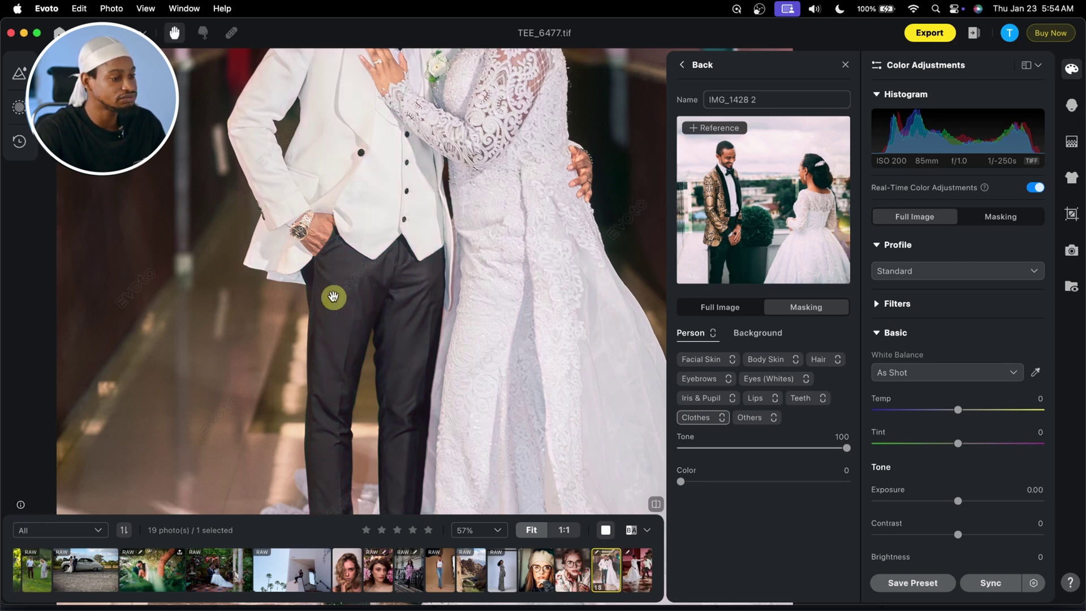
scroll(391, 315, "up", 1)
scroll(392, 316, "up", 3)
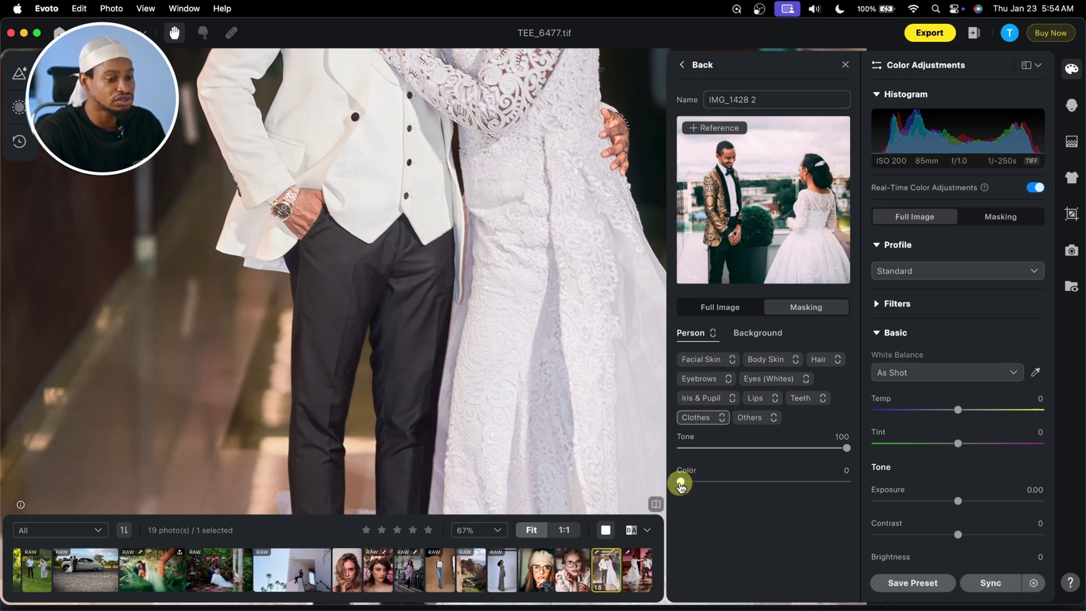
left_click_drag(680, 485, 846, 481)
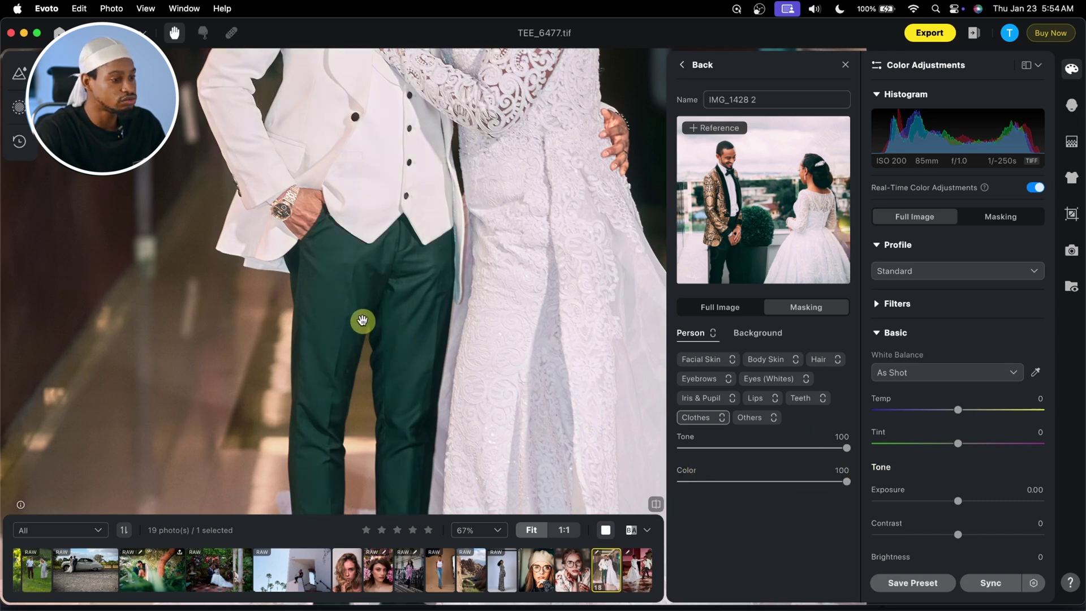
left_click_drag(847, 483, 710, 482)
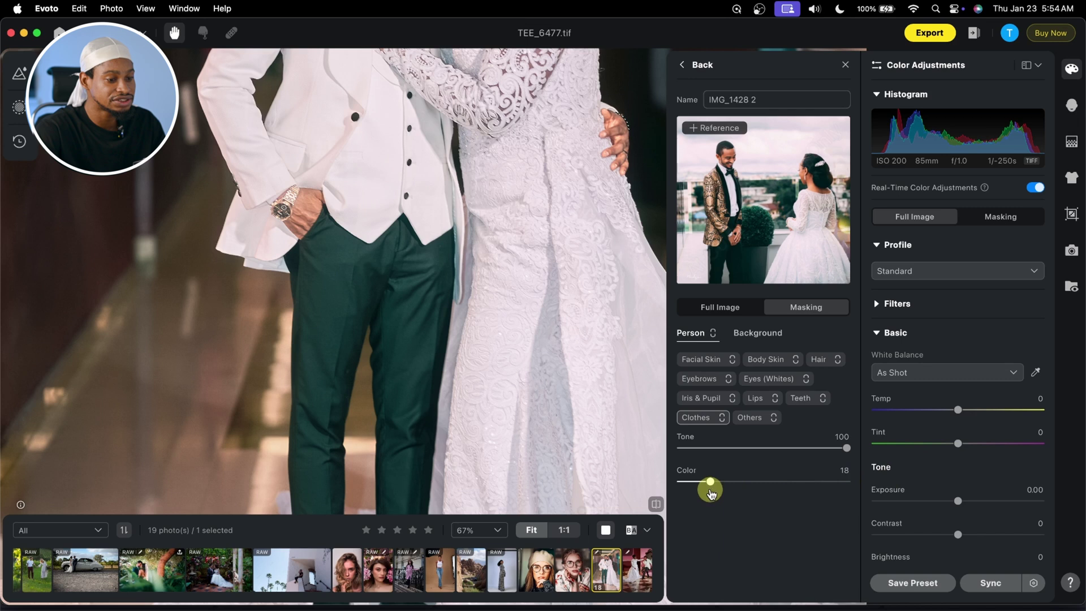
left_click_drag(423, 226, 424, 268)
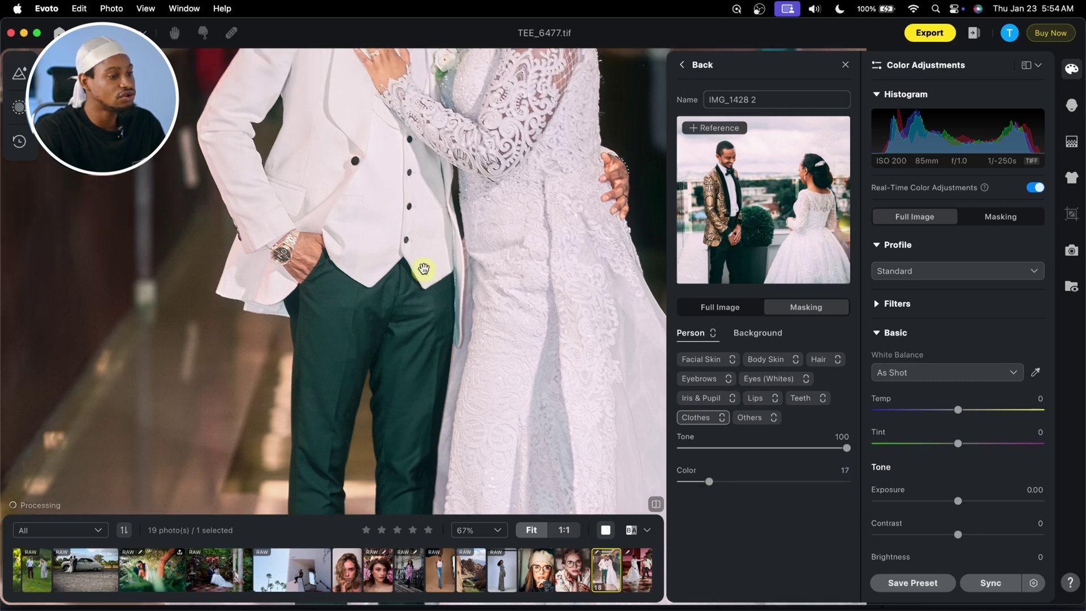
scroll(423, 268, "down", 5)
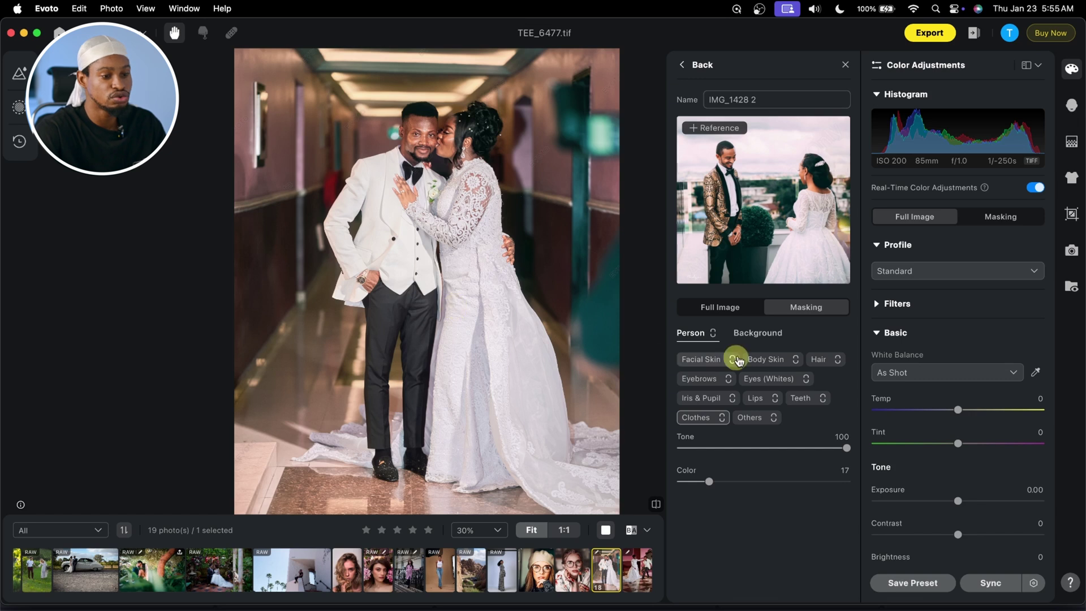
Step: Lower the colour match's Color on the Background mask to about 36
left_click(775, 335)
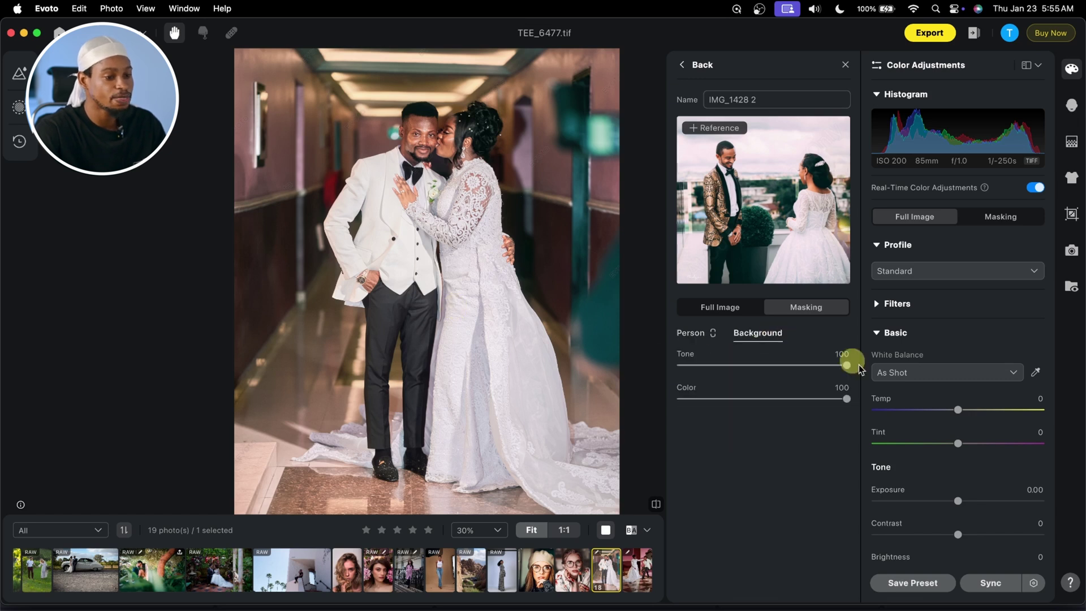
left_click_drag(846, 398, 673, 416)
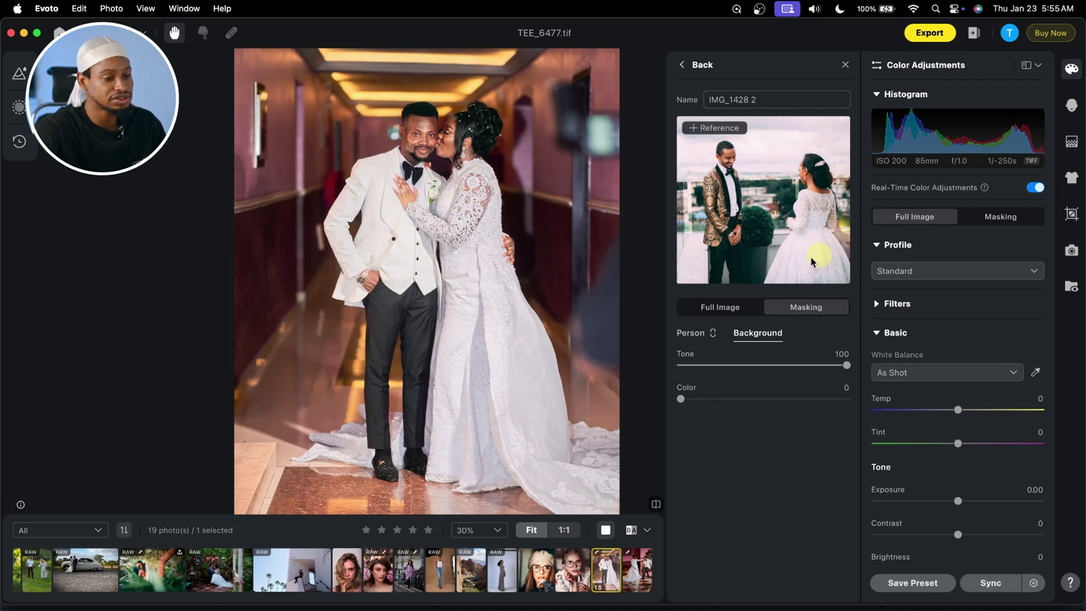
left_click_drag(680, 400, 738, 401)
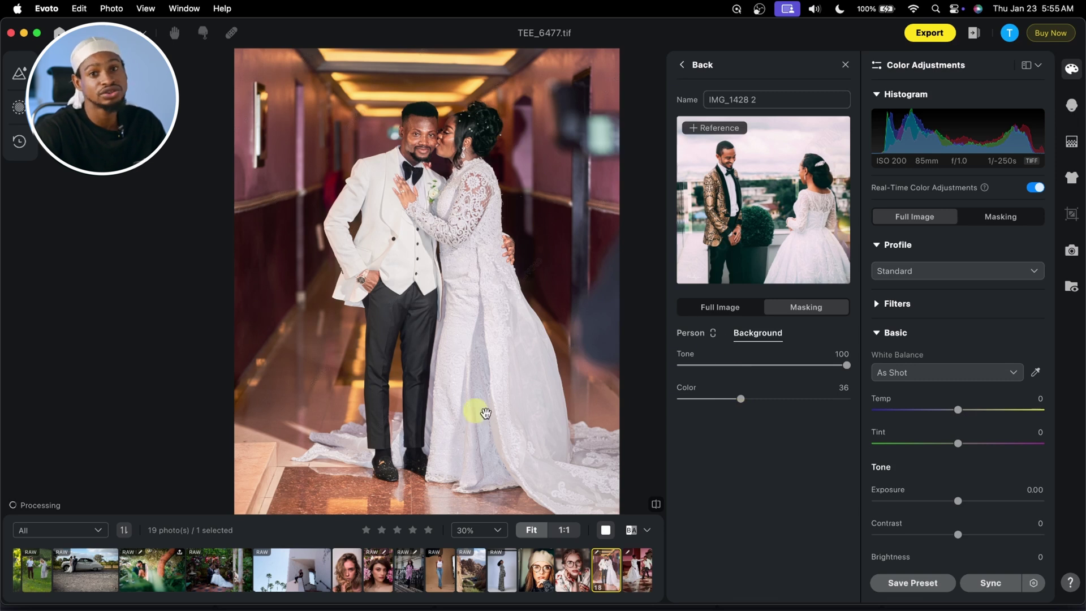
Step: Return to the Person mask and select the Eyebrows and Lips chips
left_click(690, 332)
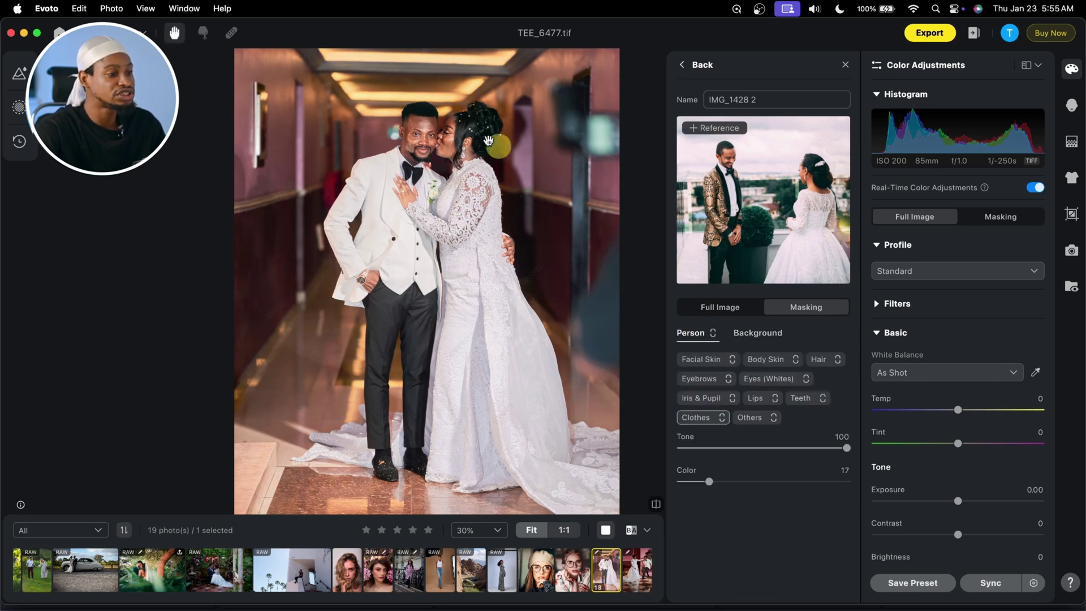
left_click(702, 378)
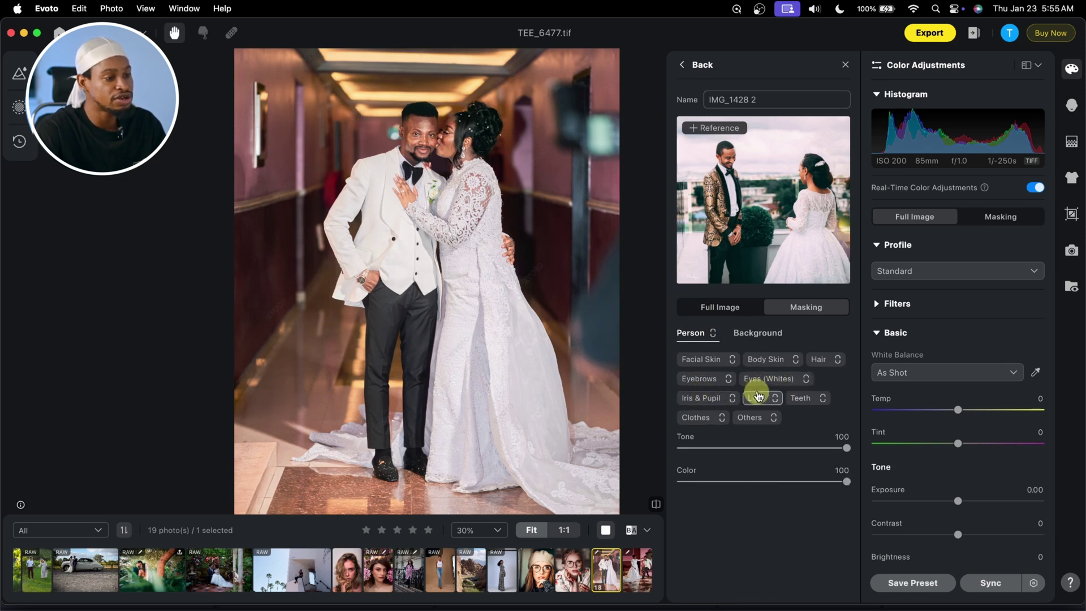
left_click(755, 398)
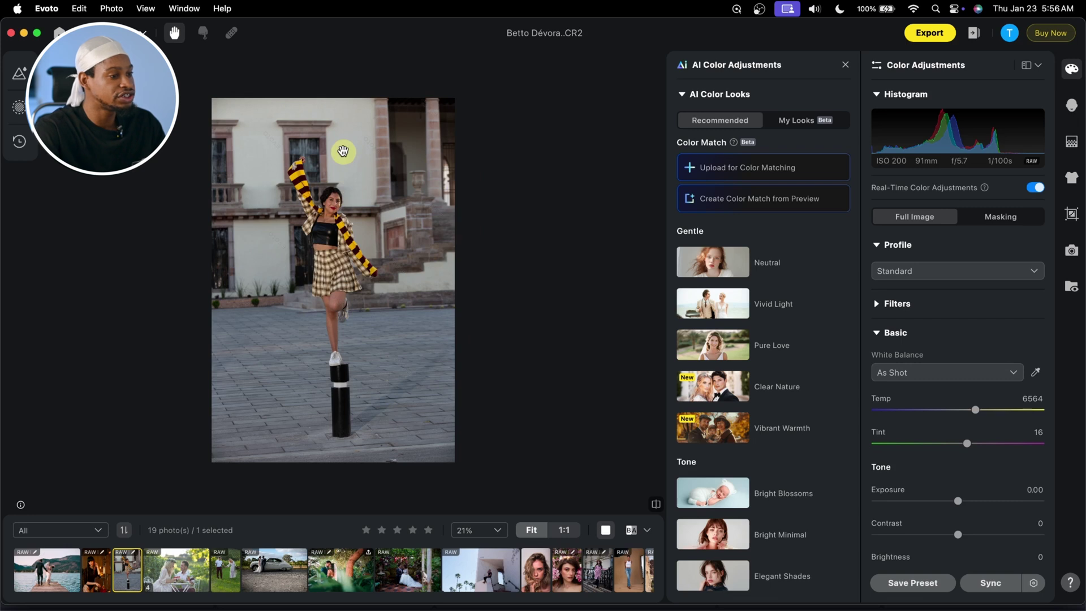
Step: Preview the green film still of a suited man and load it as the plaid-skirt photo's Color Match reference
scroll(344, 151, "up", 3)
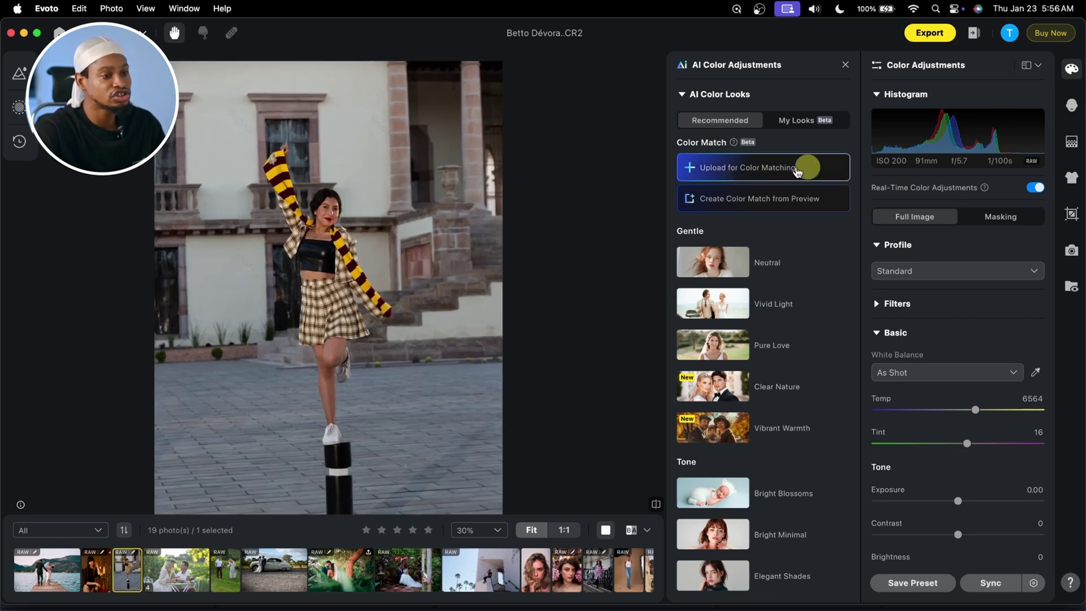
left_click(749, 173)
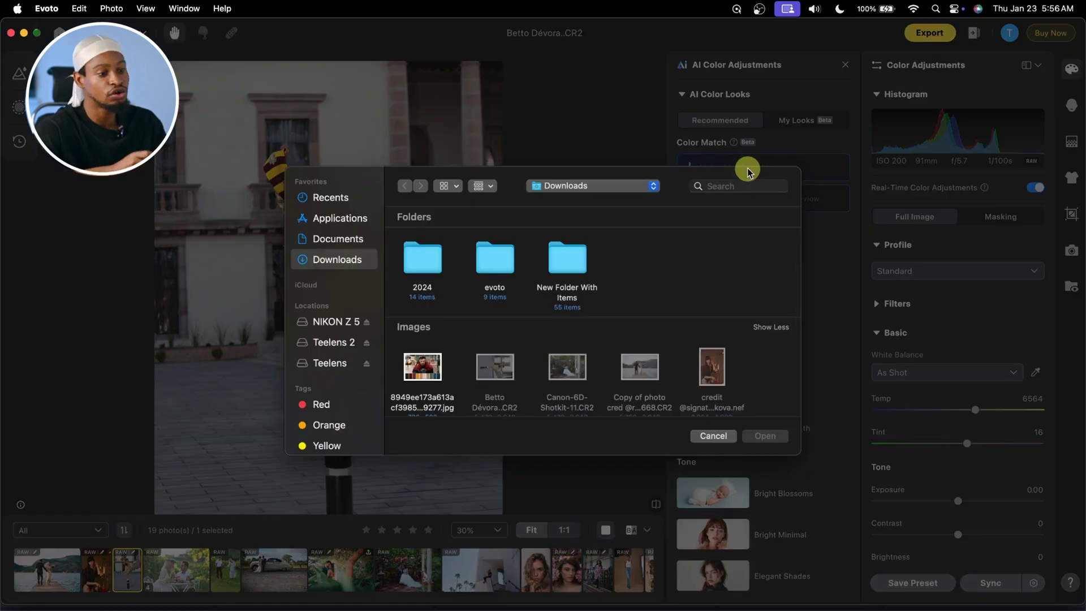
scroll(569, 354, "down", 1)
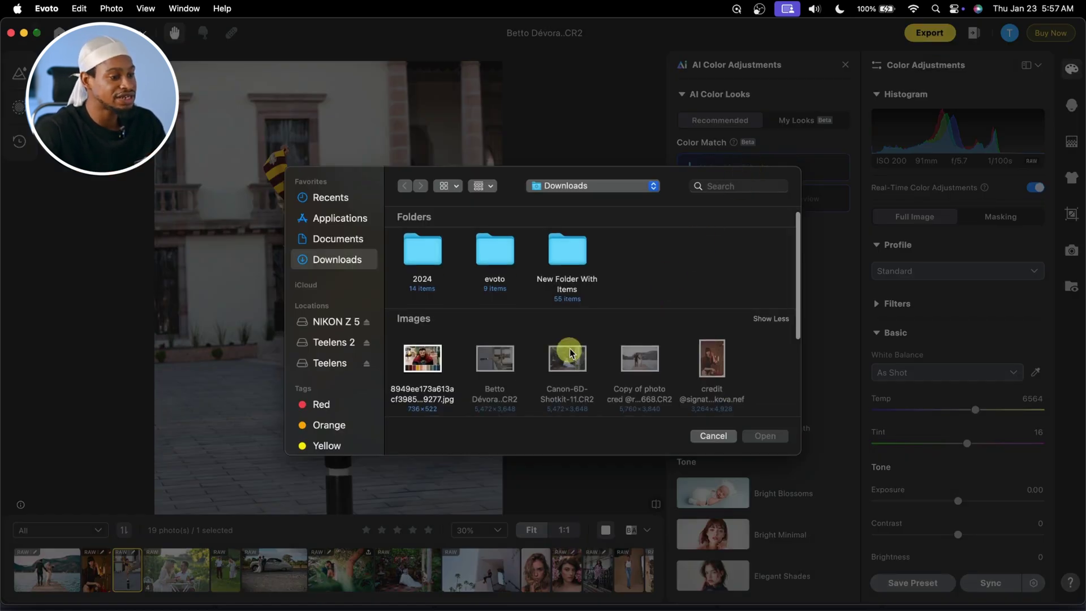
scroll(416, 362, "down", 3)
left_click(420, 373)
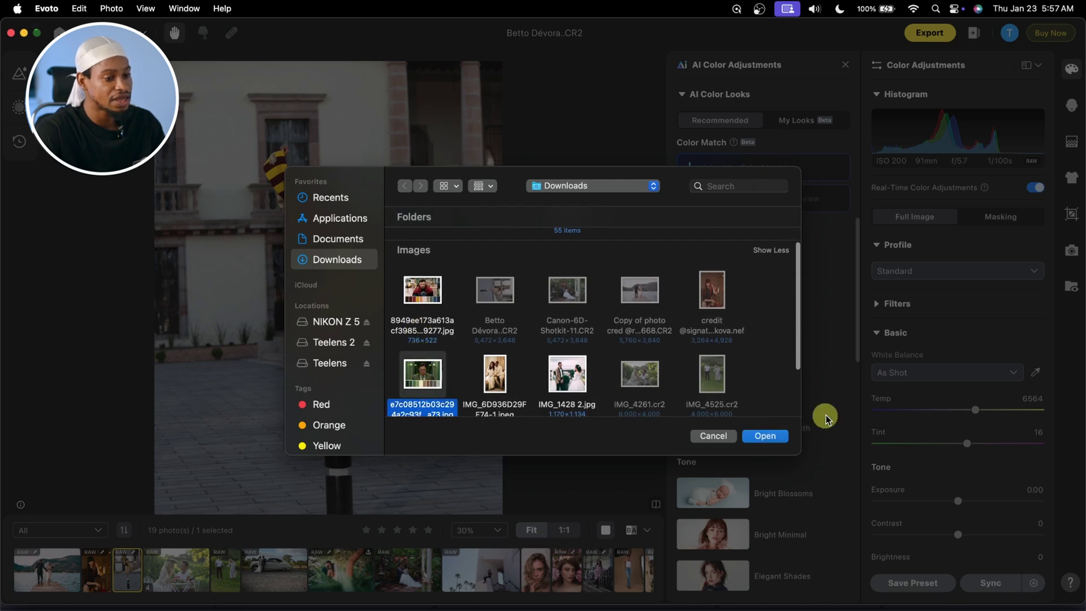
key("space")
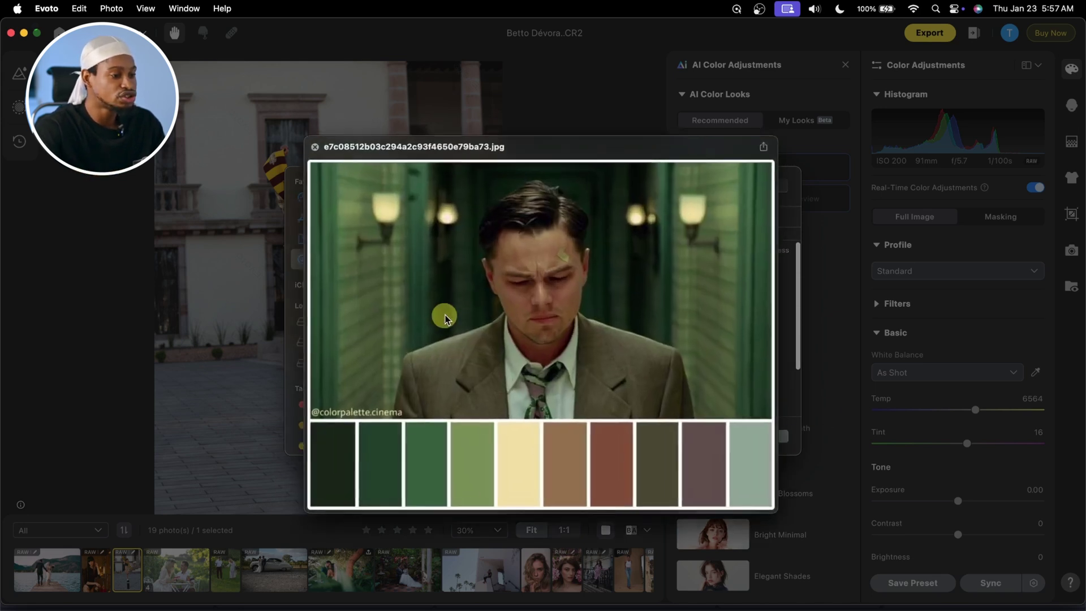
left_click(312, 145)
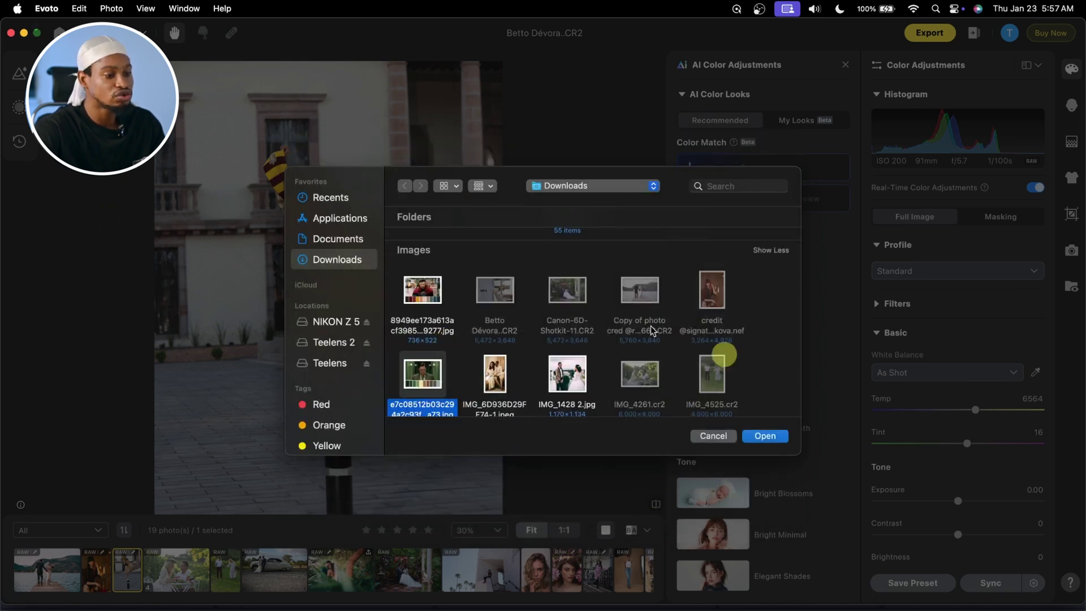
left_click(766, 436)
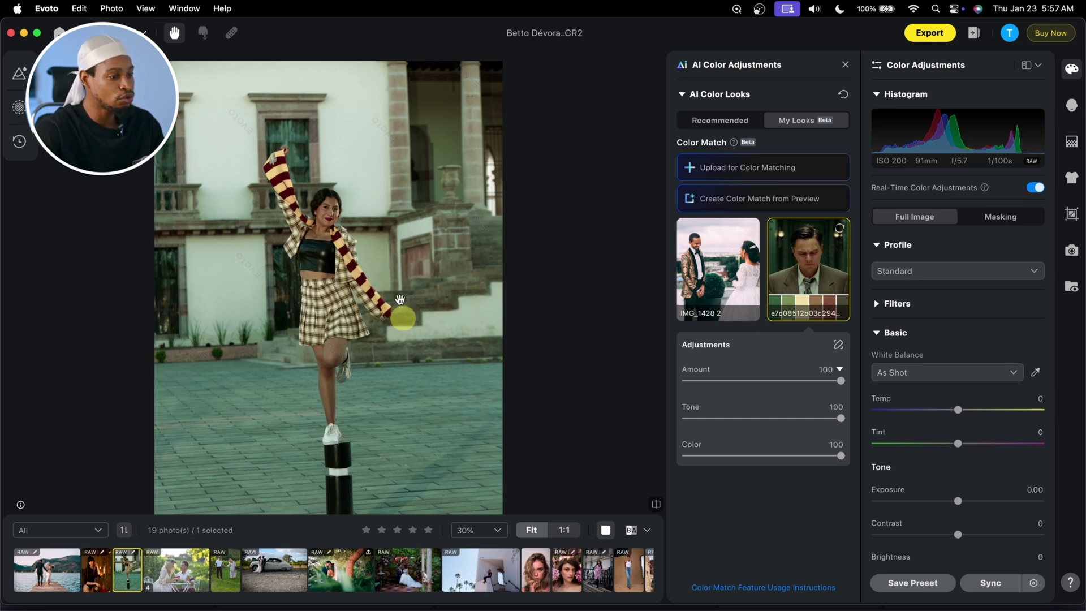
Step: Load the film still of the man in the red cape from Downloads as the color-match reference
left_click(783, 169)
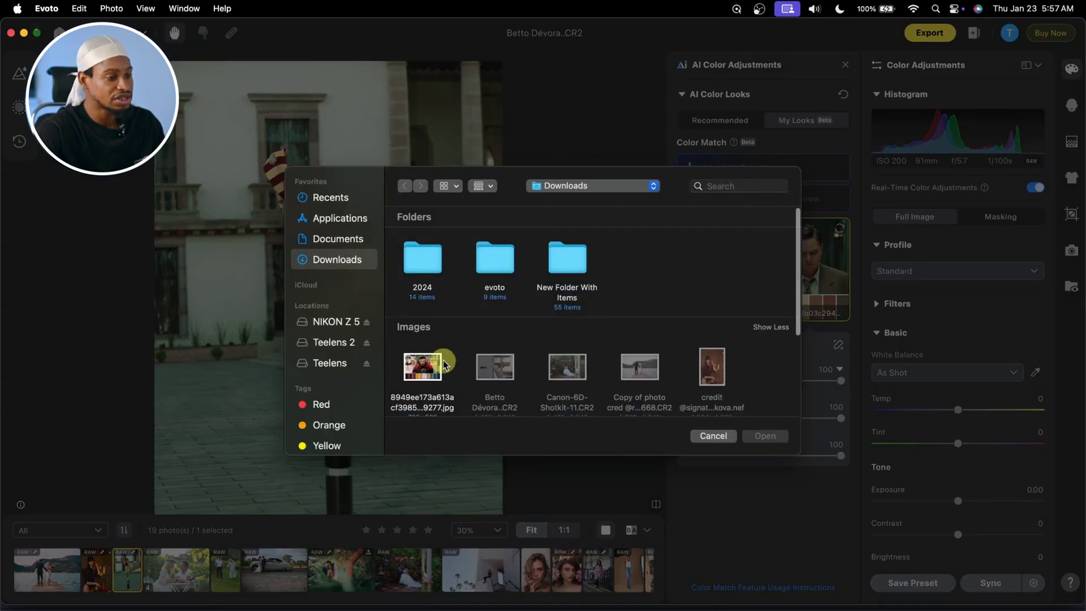
left_click(428, 367)
key("space")
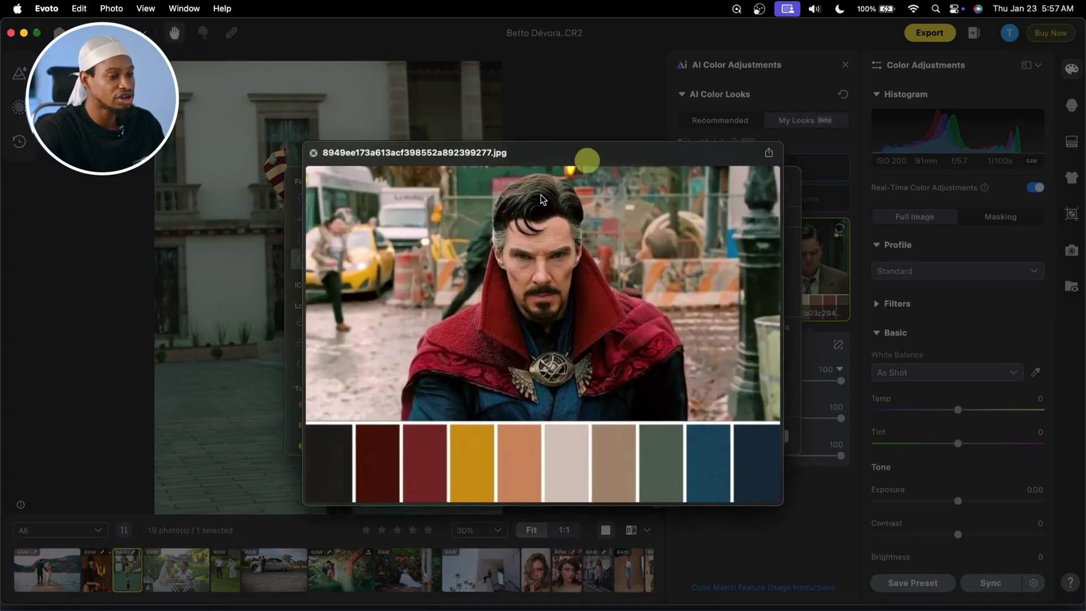
left_click(313, 152)
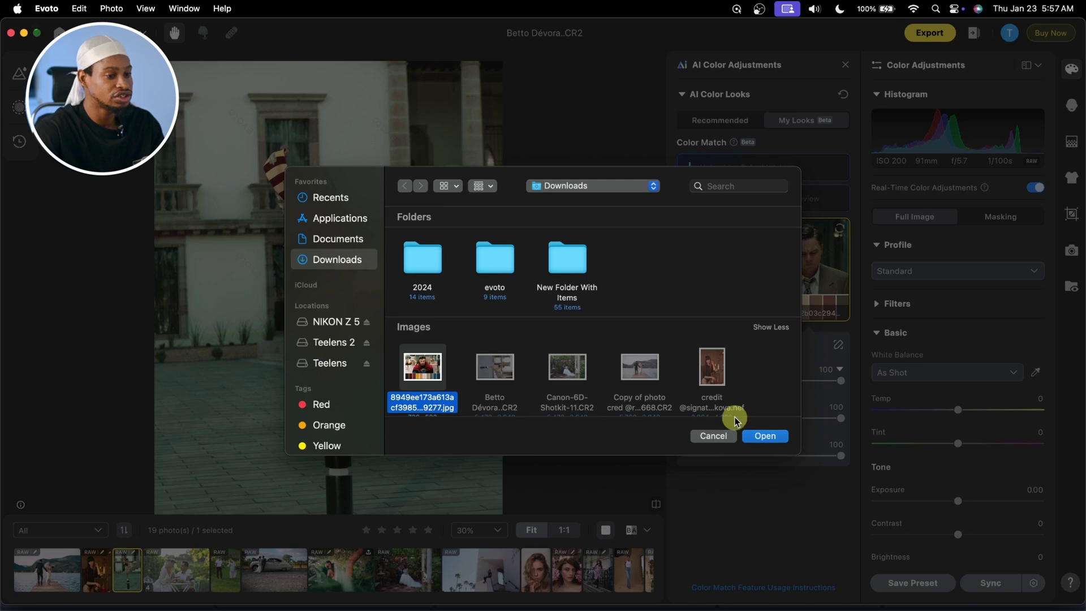
left_click(764, 435)
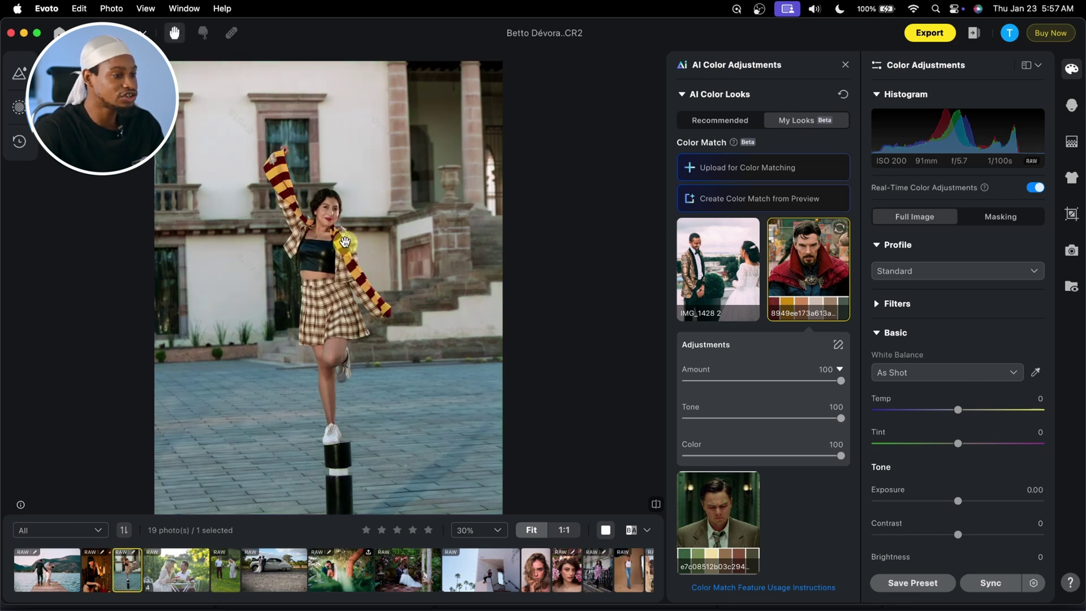
Step: Compare before and after, set match Amount to 99, and test weaker Tone and Color values
scroll(344, 242, "up", 3)
scroll(350, 270, "down", 5)
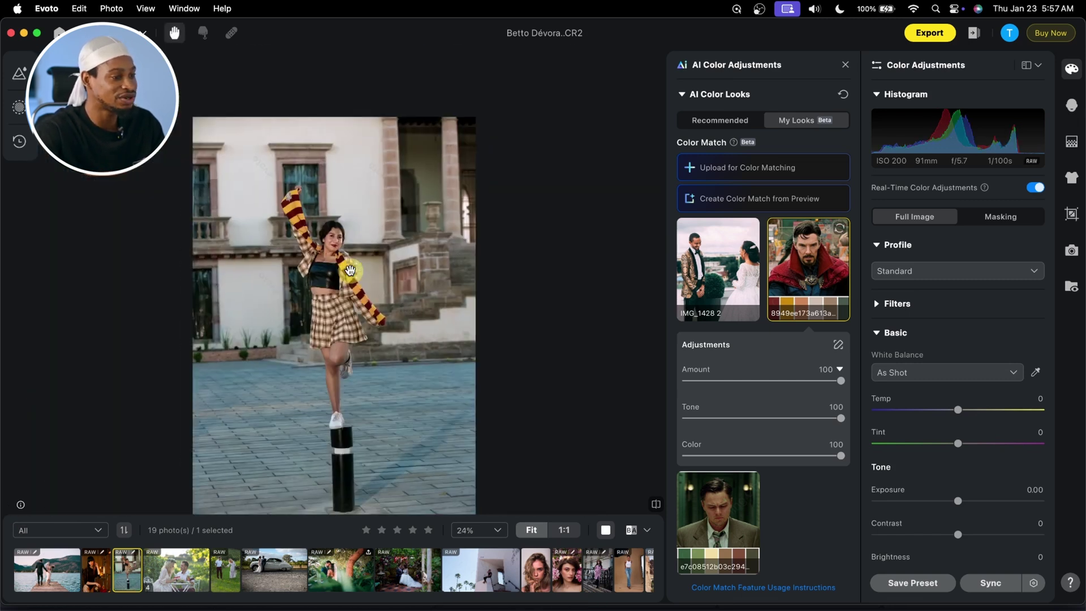
left_click(656, 504)
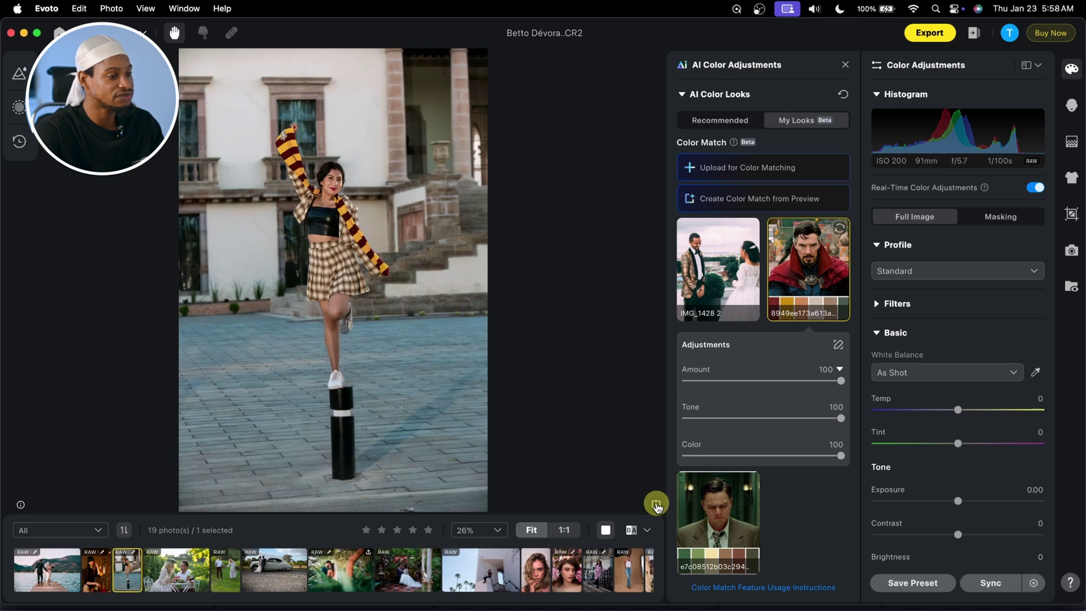
left_click(656, 503)
left_click(656, 504)
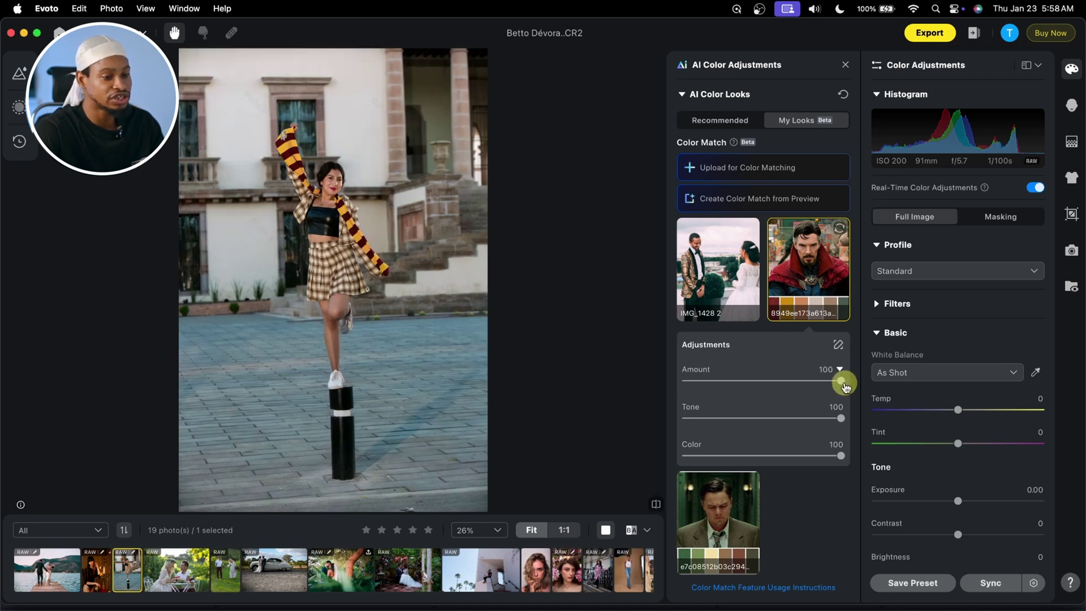
mouse_move(841, 380)
left_mouse_down()
mouse_move(800, 381)
mouse_move(841, 383)
left_mouse_up()
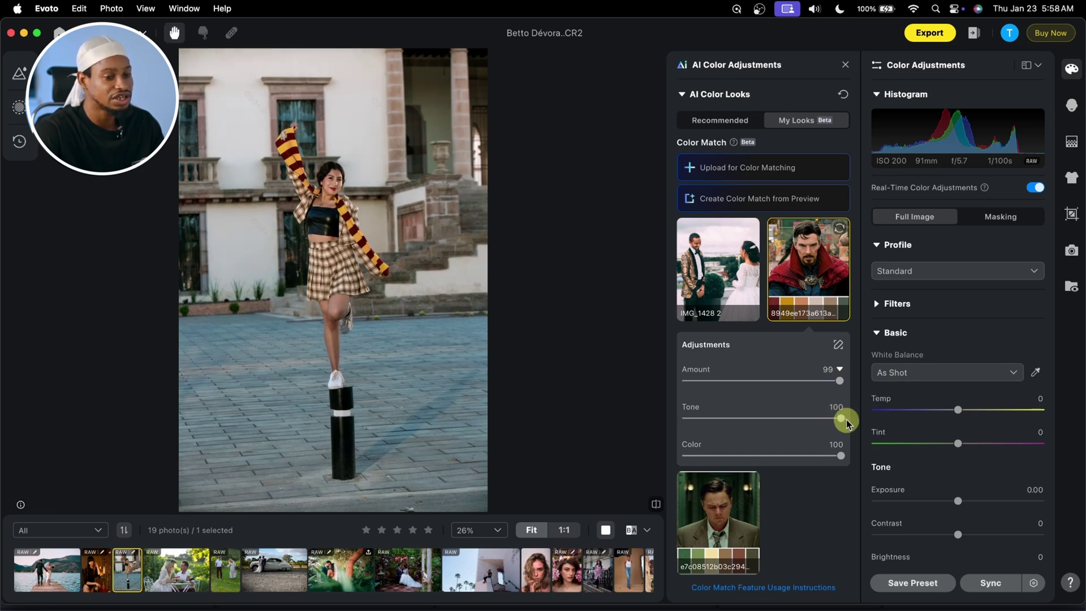
left_click_drag(762, 424, 849, 419)
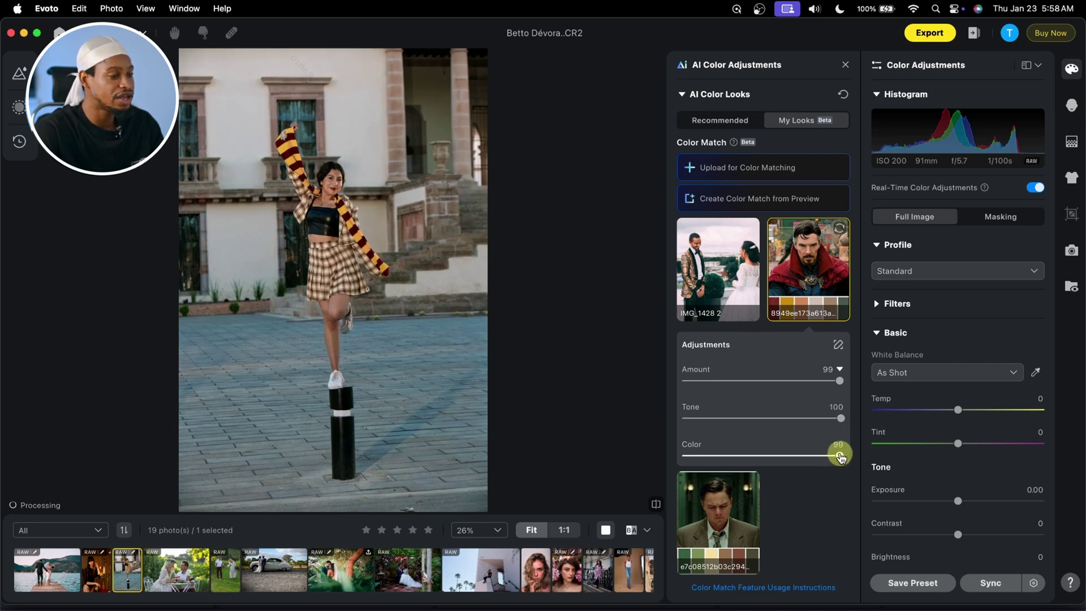
left_click_drag(841, 456, 787, 461)
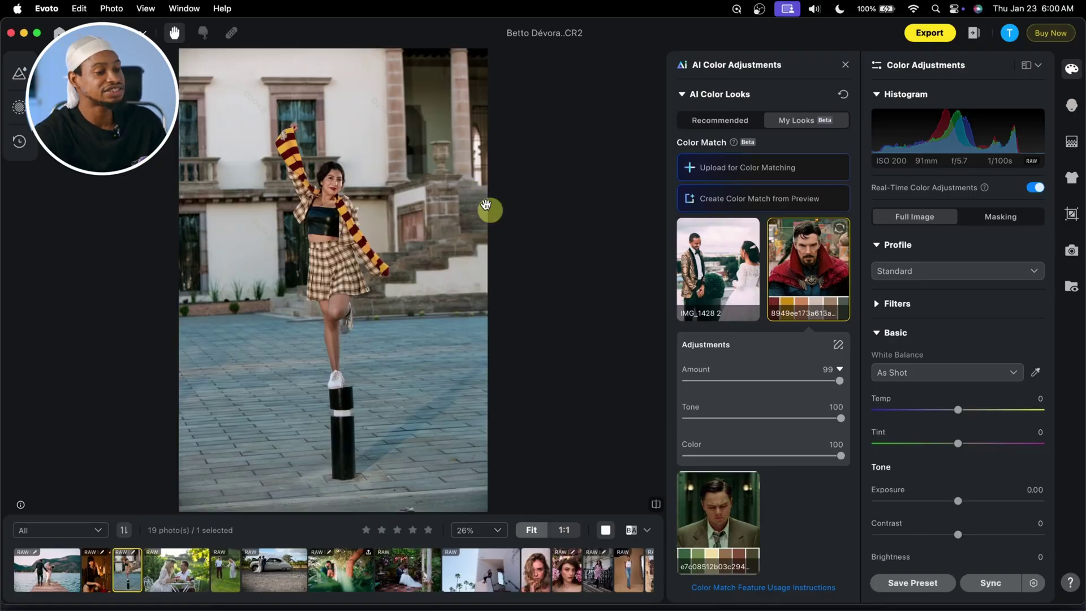
Step: On the beret portrait, set Eyes > Remove Glasses Glare to 100
scroll(584, 571, "right", 5)
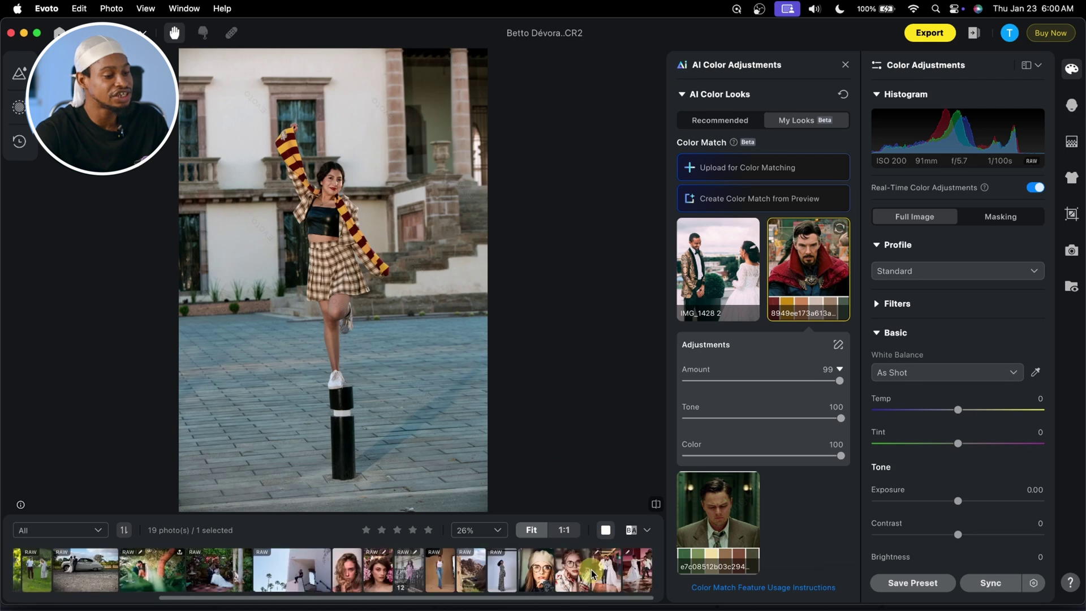
left_click(536, 571)
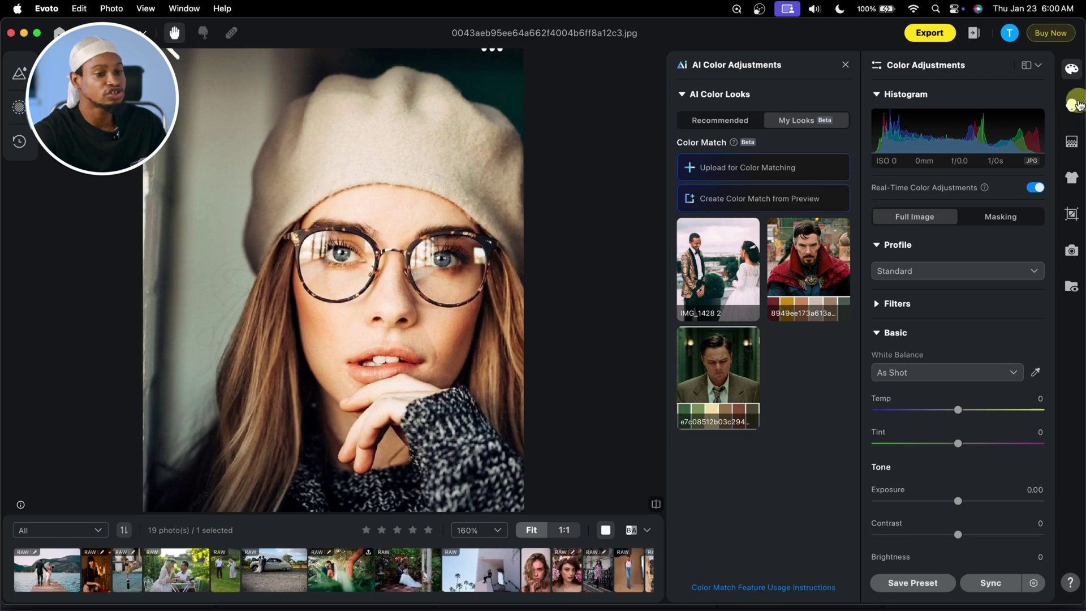
left_click(1071, 106)
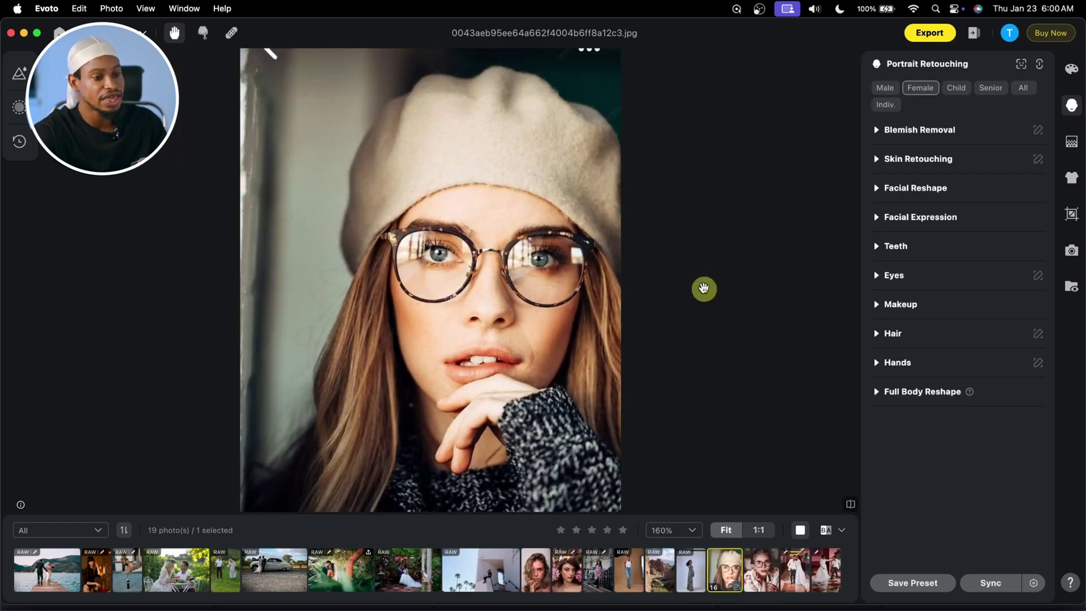
left_click(877, 277)
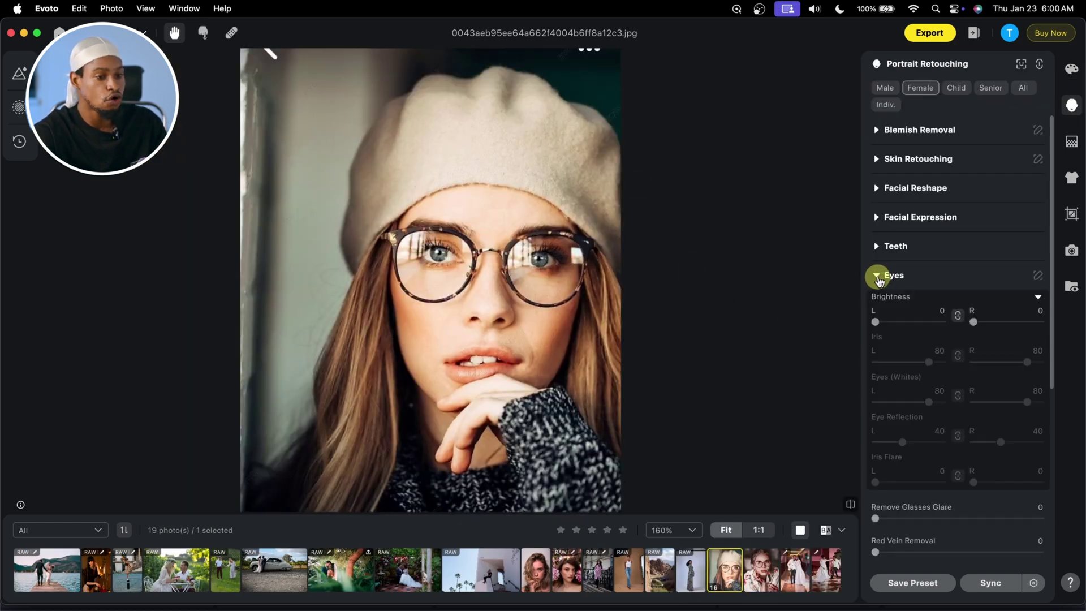
scroll(933, 362, "down", 5)
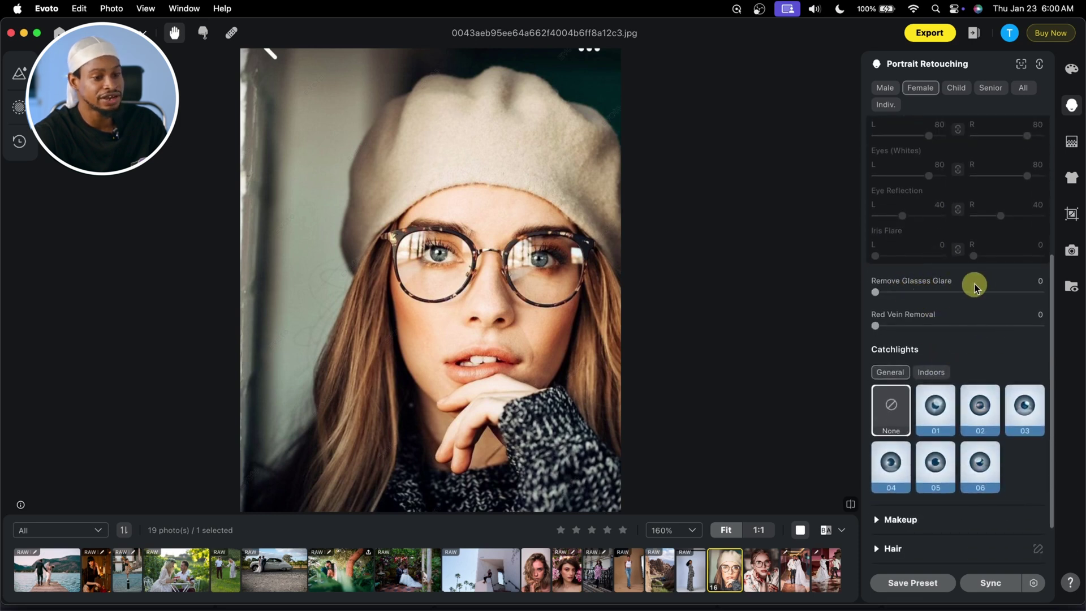
left_click_drag(886, 295, 1059, 294)
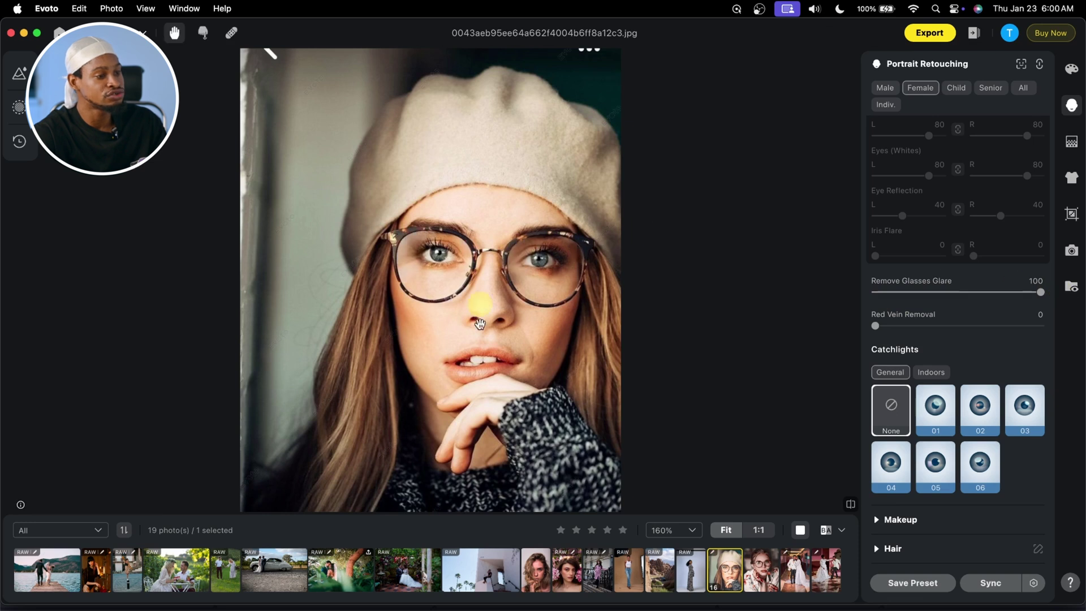
Step: Compare the de-glared result side by side, then open the paint-smeared portrait
left_click(850, 504)
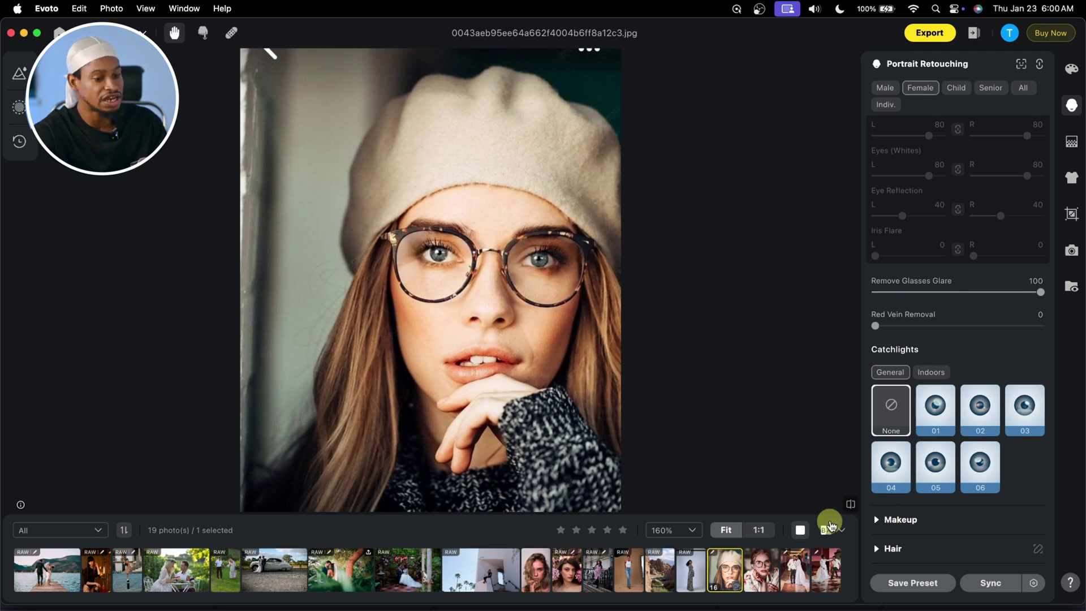
left_click(826, 531)
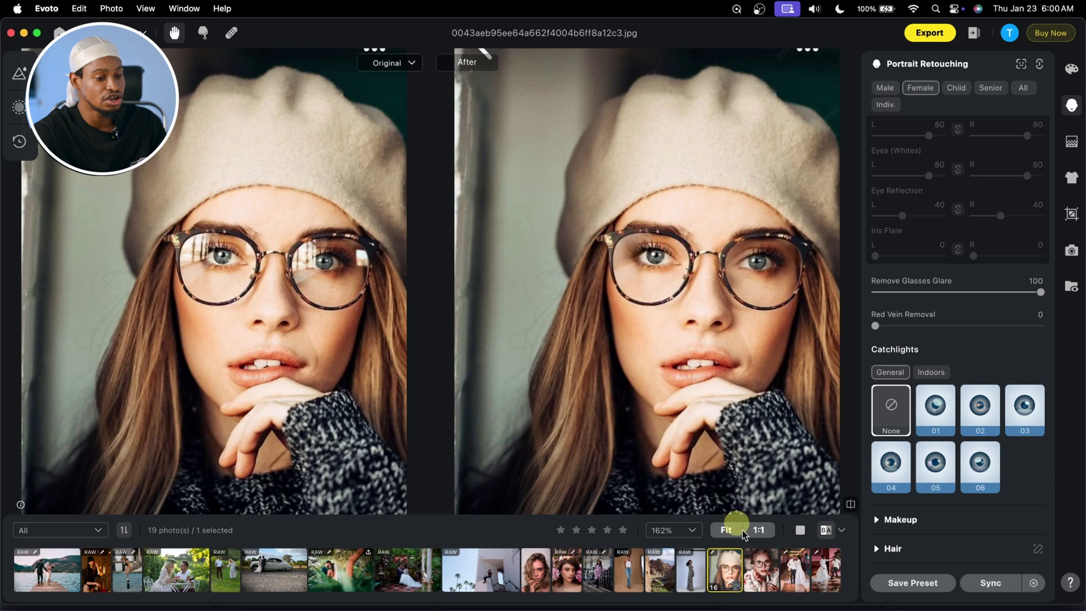
left_click(760, 569)
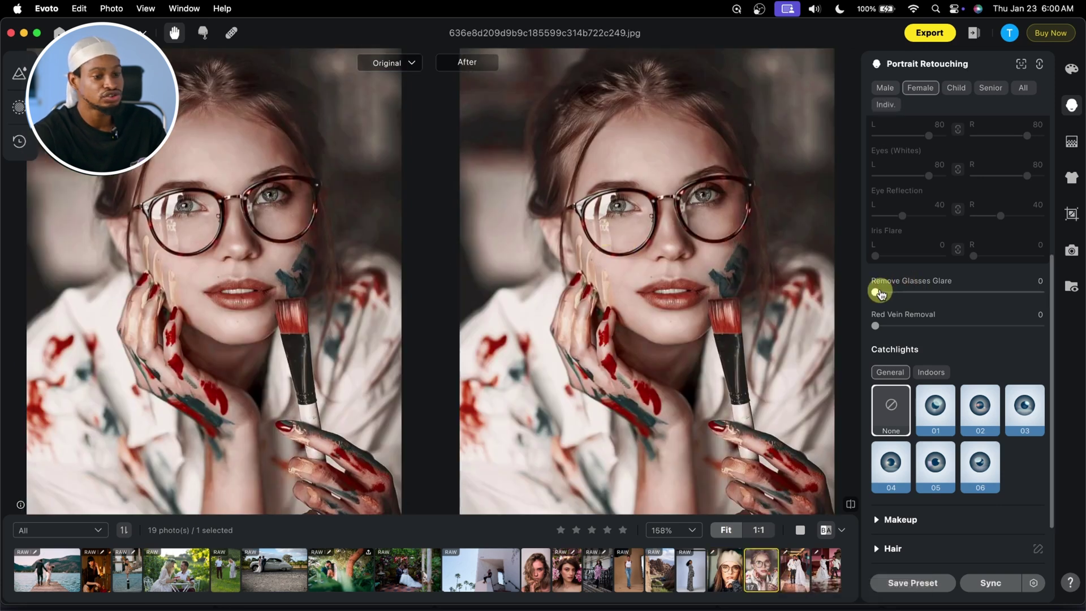
Step: Set Remove Glasses Glare to 100 on the paint-brush portrait
left_click_drag(880, 291, 1040, 292)
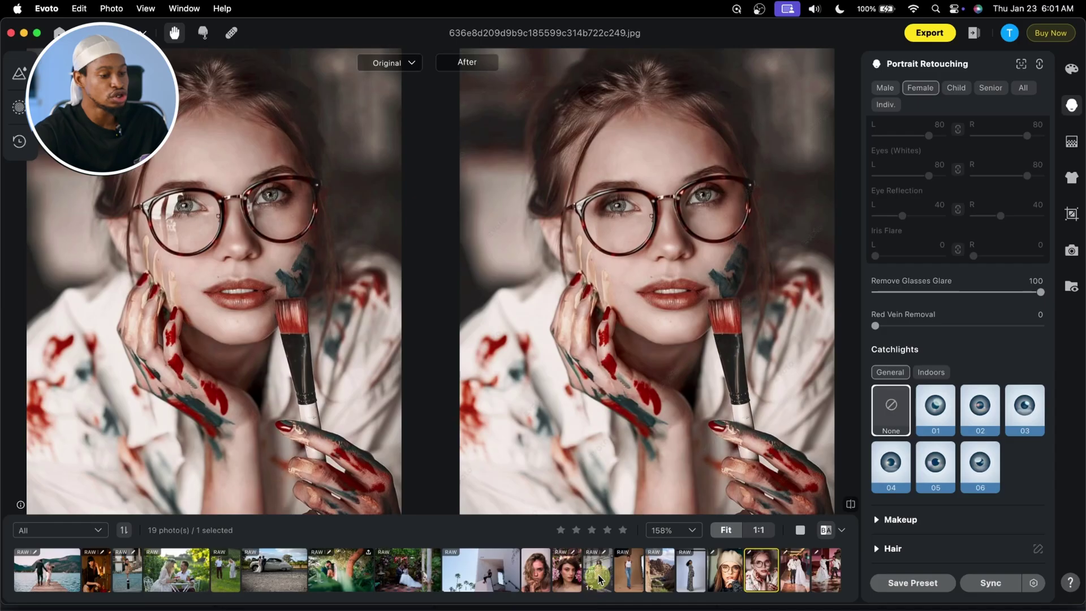
Step: On the pink-coat photo, set Clothes & Accessories De-wrinkle Clothing to 100
left_click(601, 577)
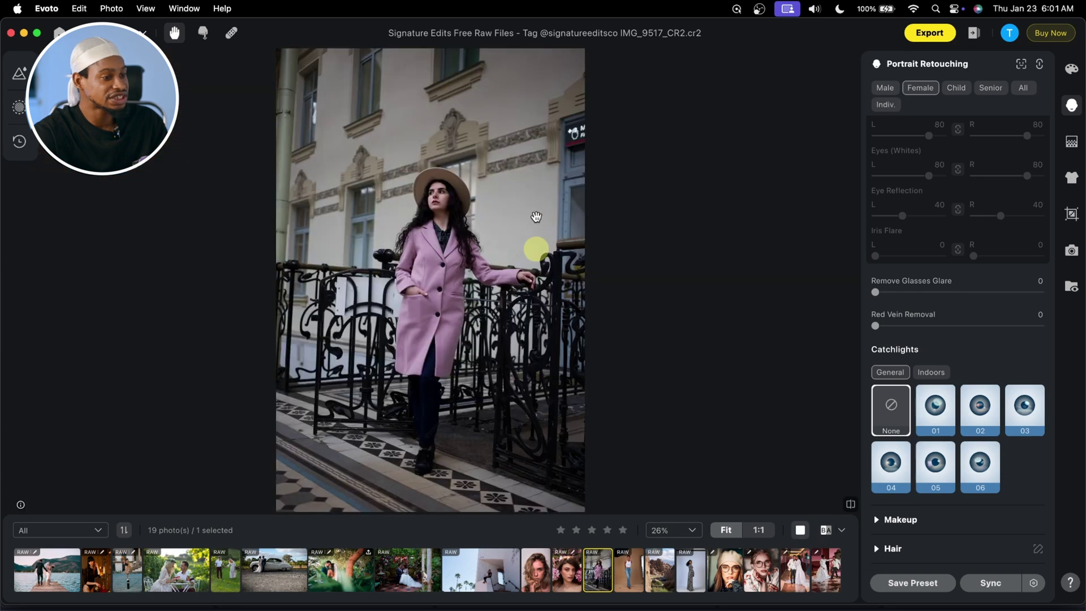
scroll(439, 231, "up", 8)
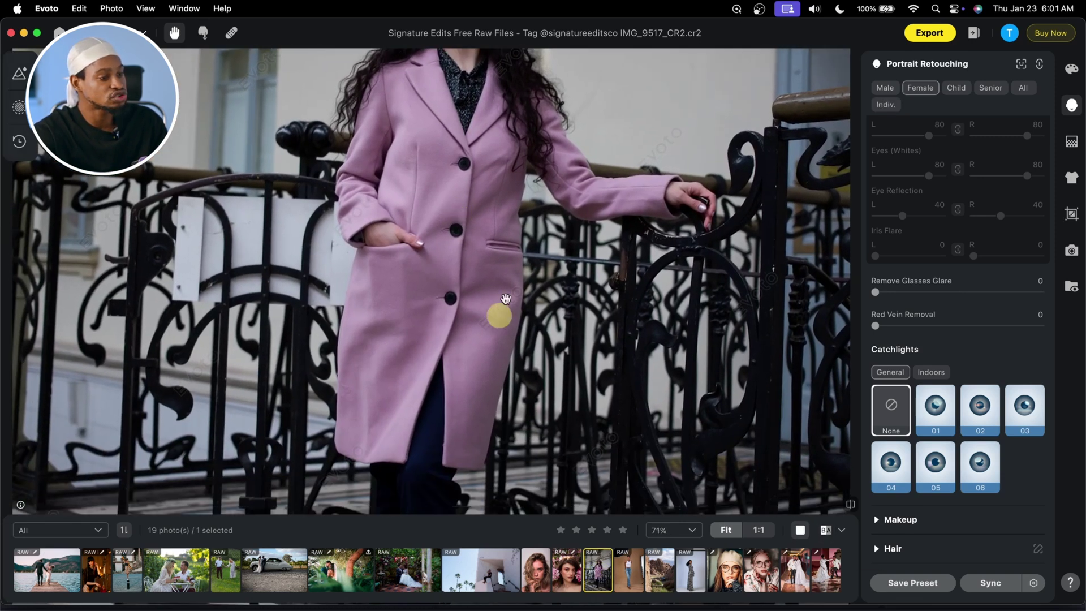
scroll(483, 300, "down", 4)
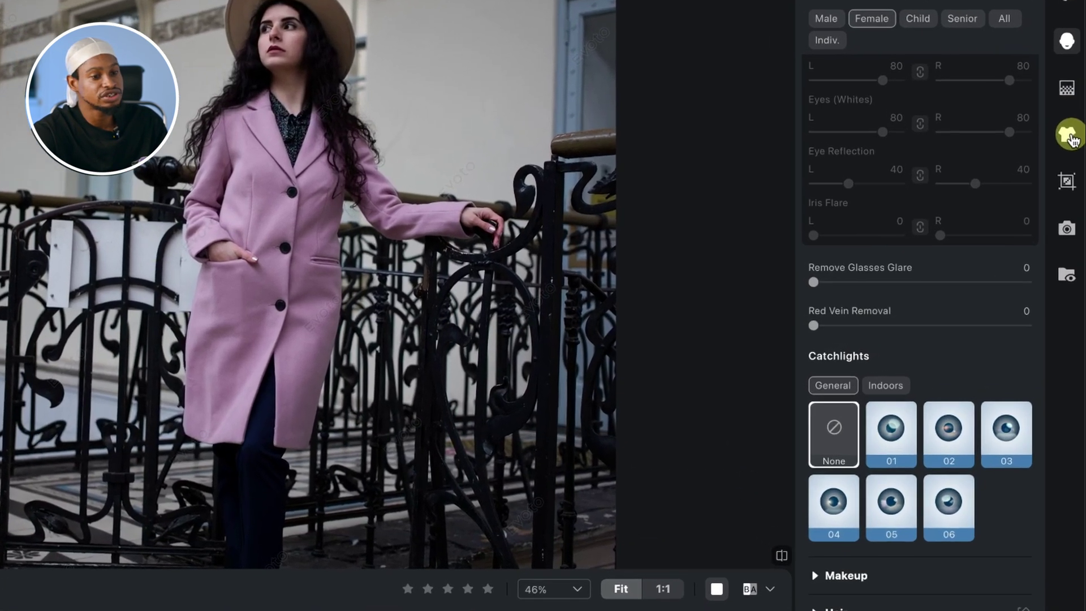
left_click(1073, 180)
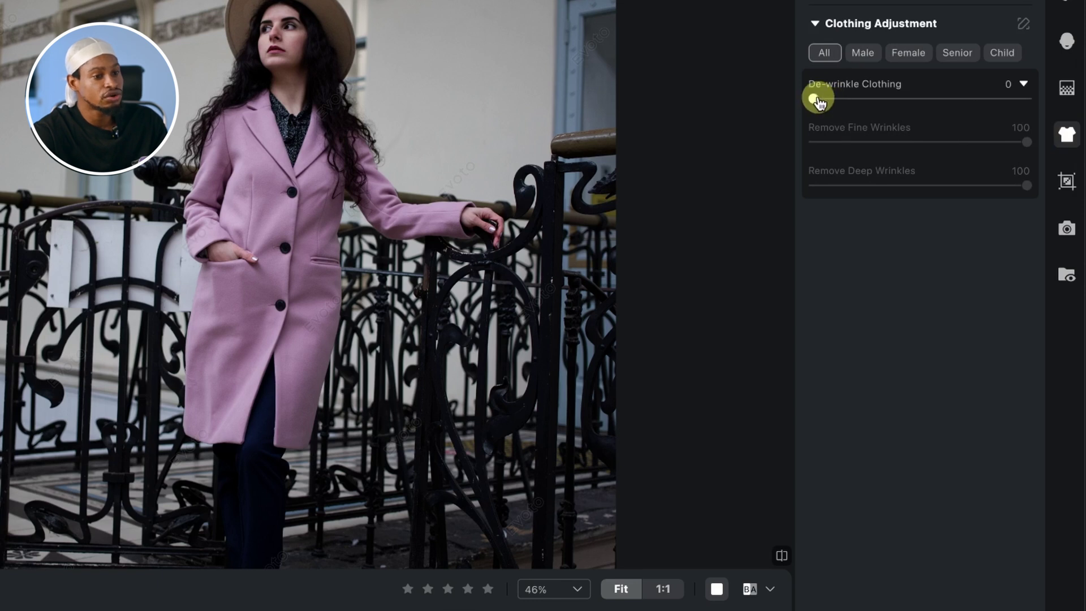
left_click_drag(822, 101, 1059, 93)
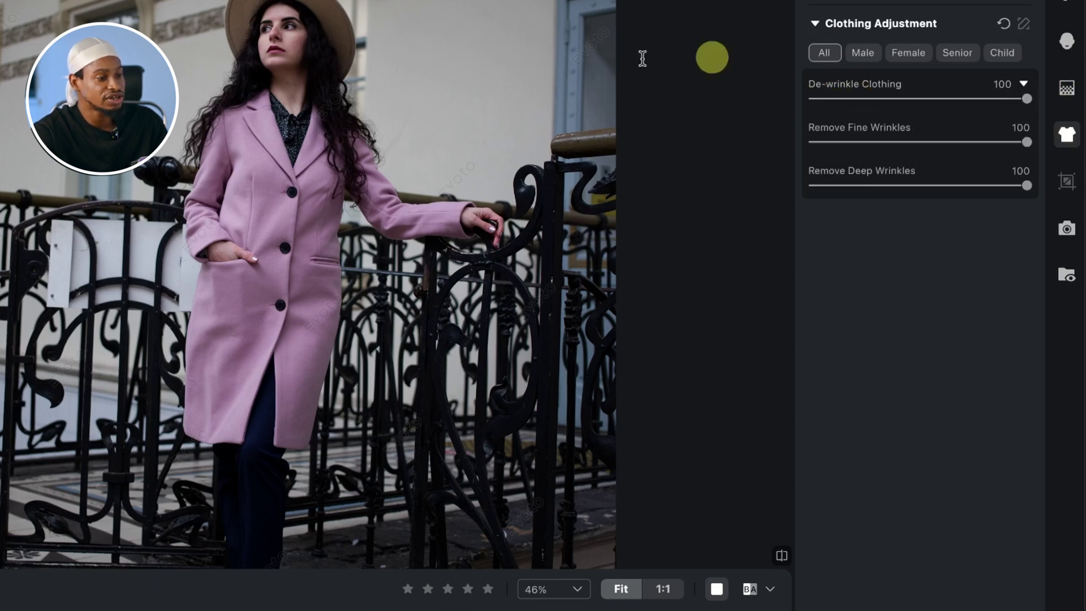
Step: Compare the smoothed coat with the original side by side, then open DSC_3603.NEF
scroll(278, 285, "up", 4)
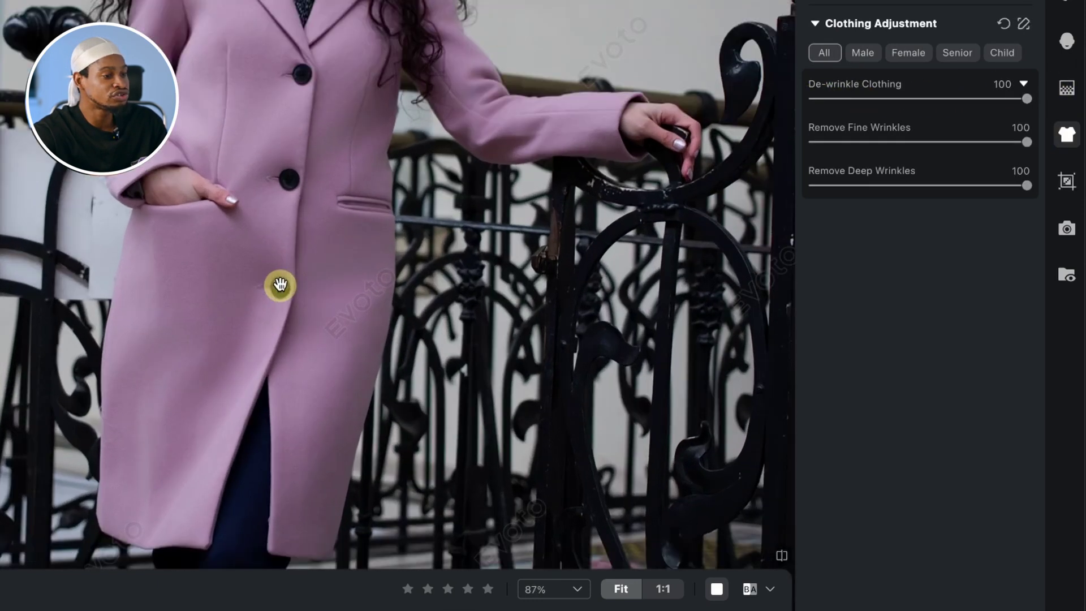
left_click_drag(283, 318, 288, 364)
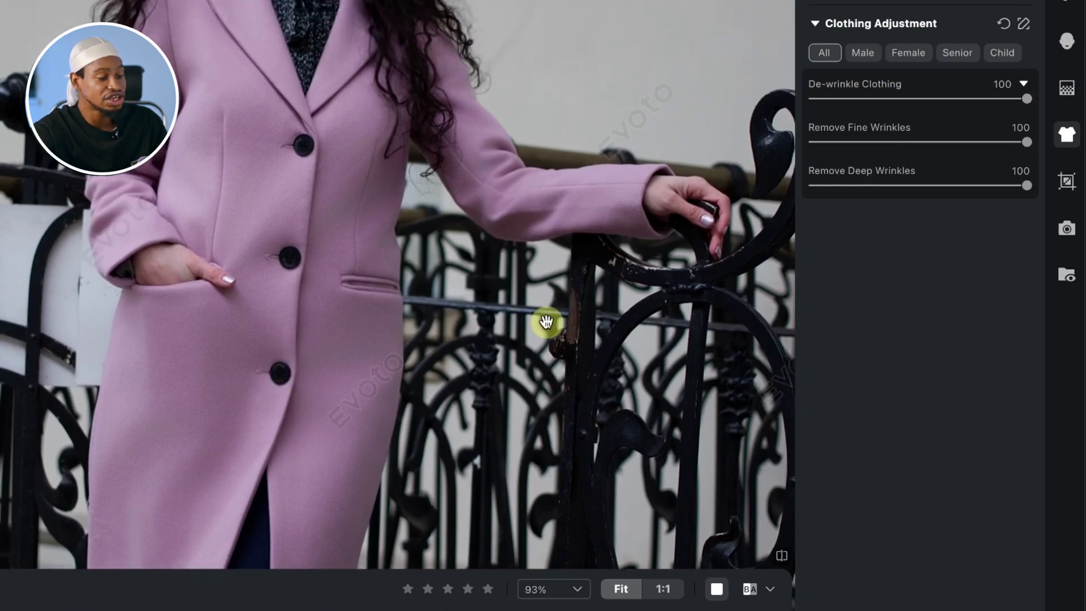
left_click(782, 560)
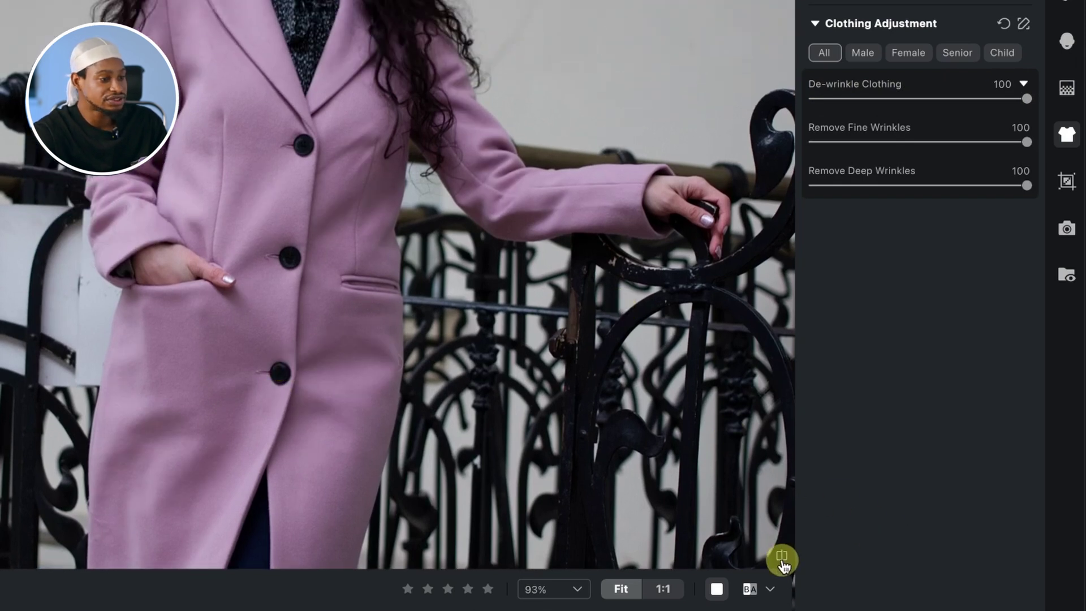
left_click(782, 559)
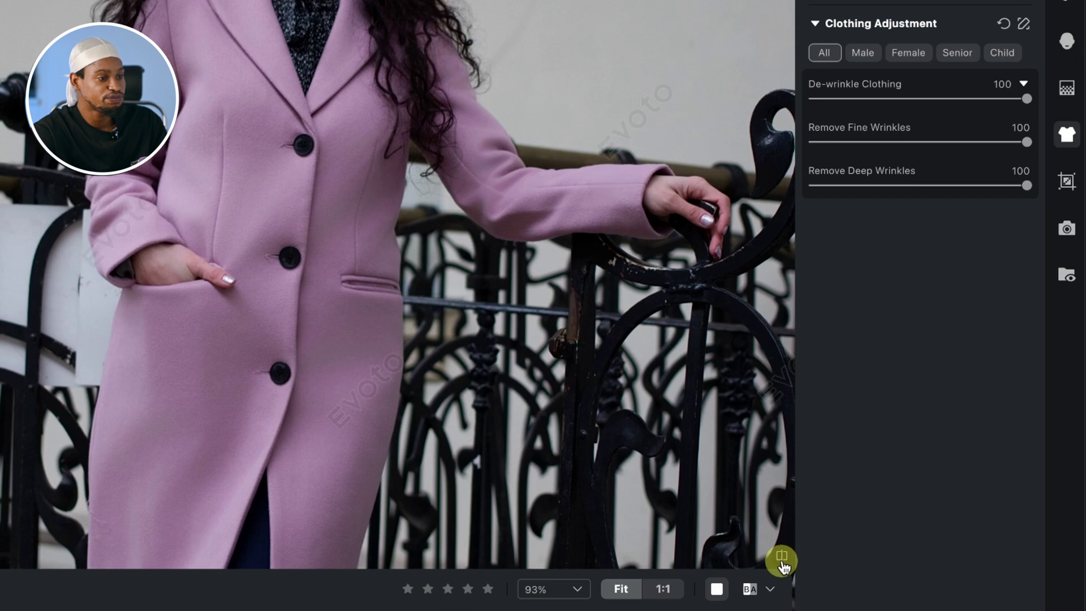
left_click(302, 118)
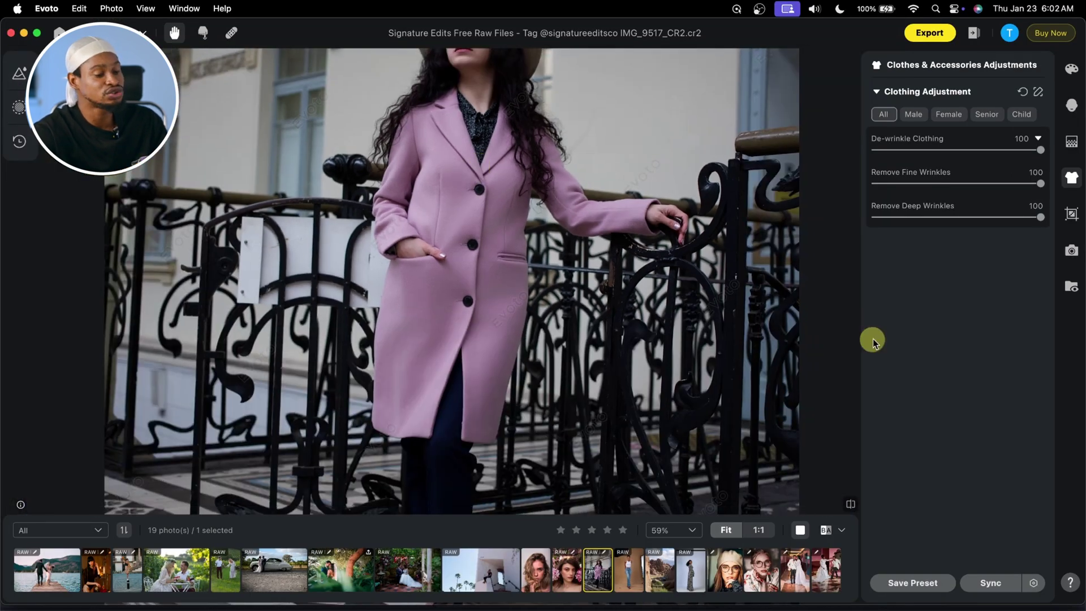
left_click(826, 530)
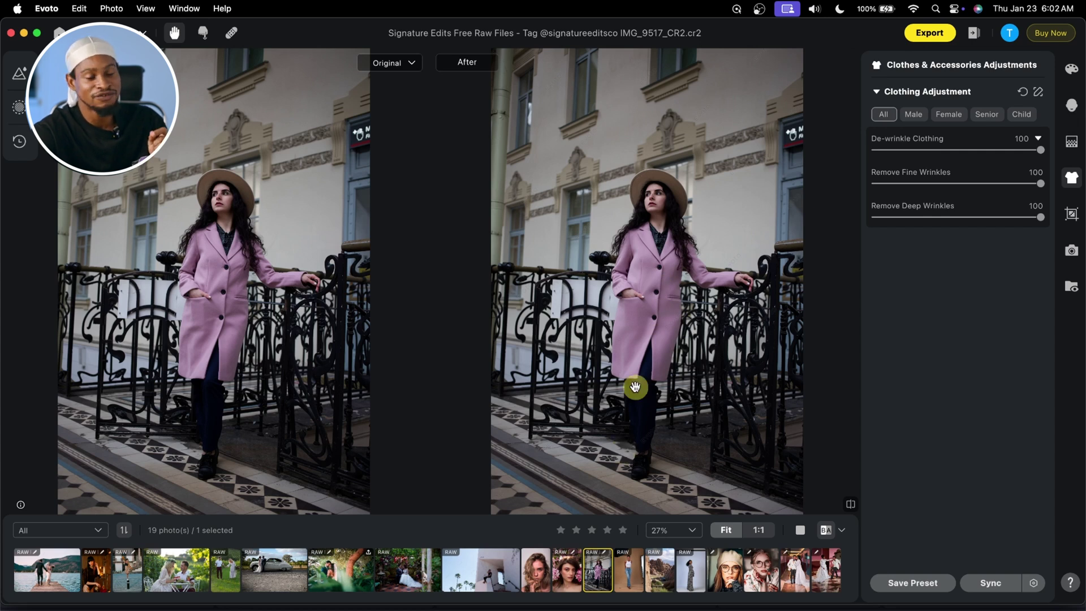
left_click(632, 572)
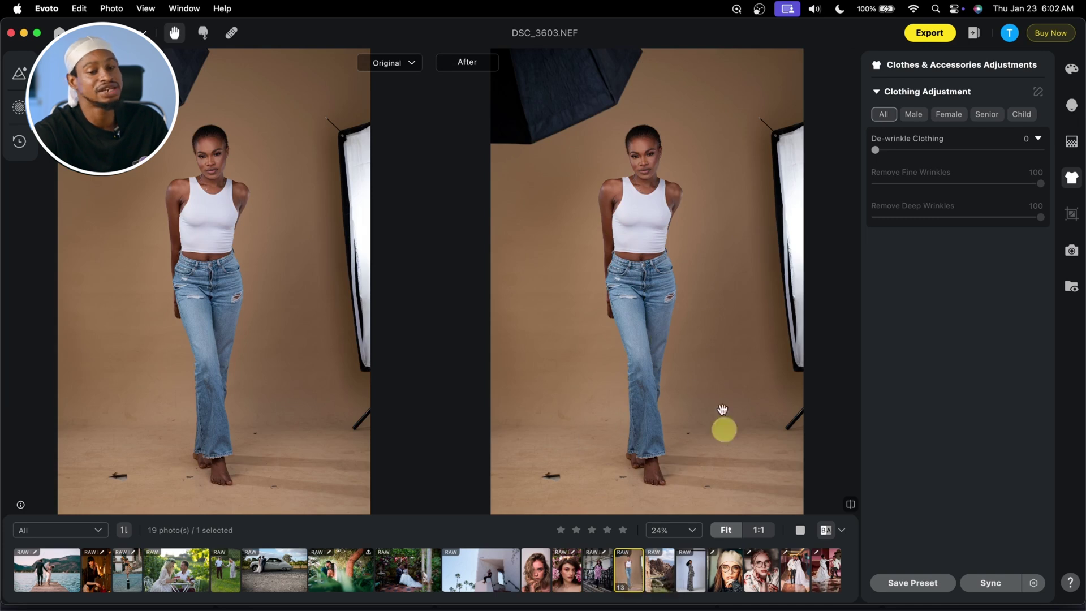
Step: Switch to single After view and turn on Background Adjustments > Distractions Removal
left_click(800, 529)
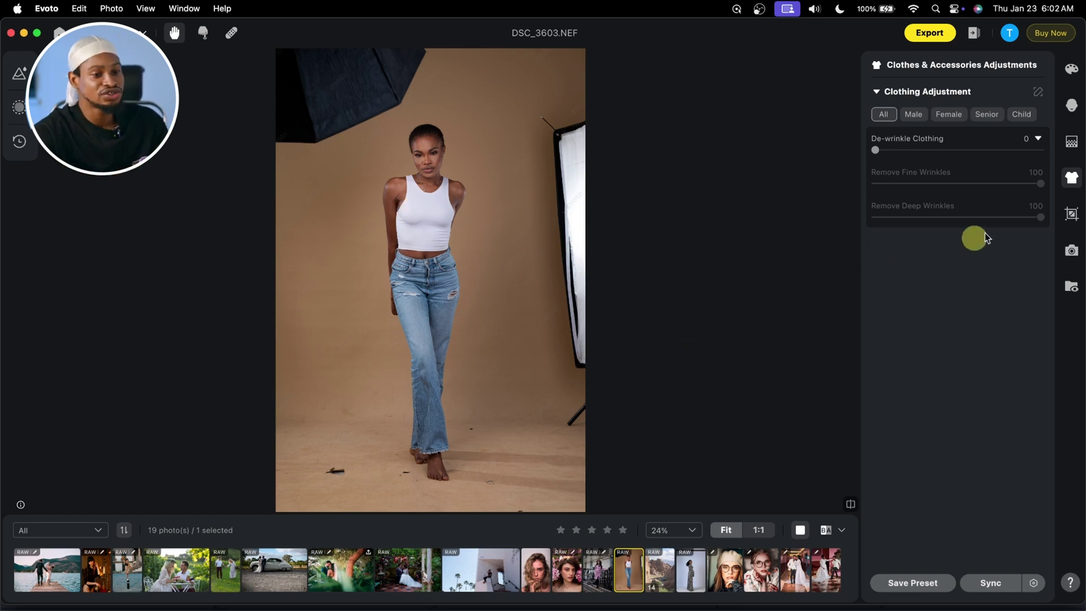
left_click(1076, 140)
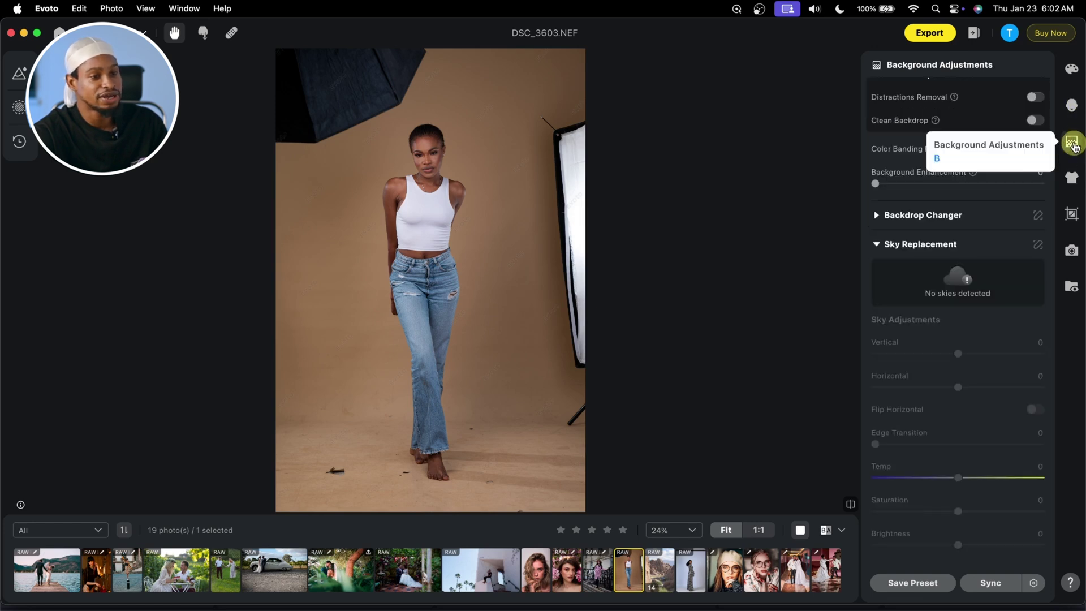
left_click(1034, 99)
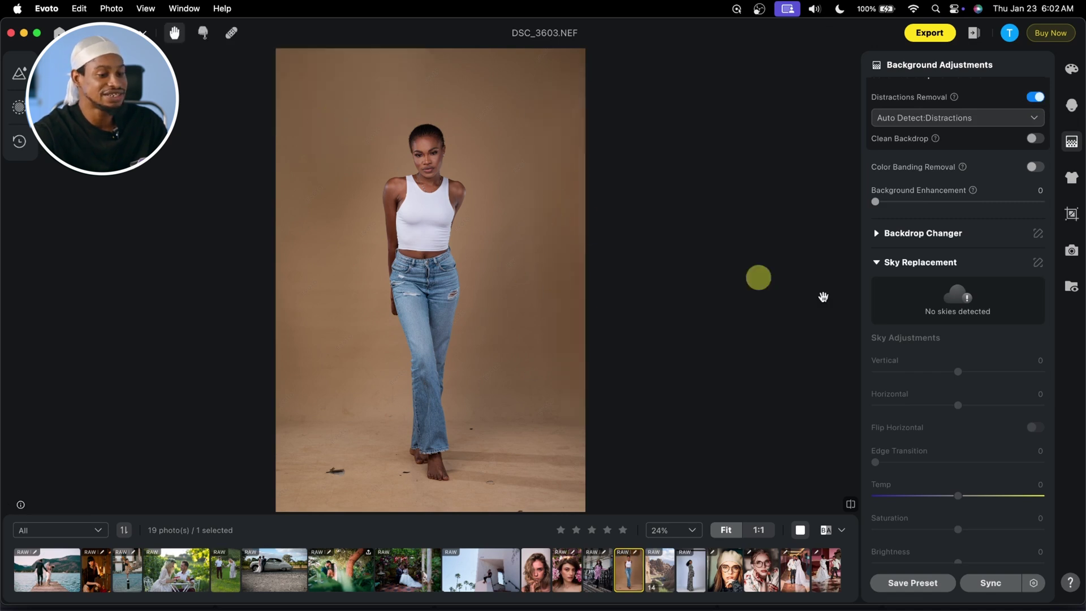
Step: Compare the result with the original and inspect the floor near the model's feet
left_click(851, 505)
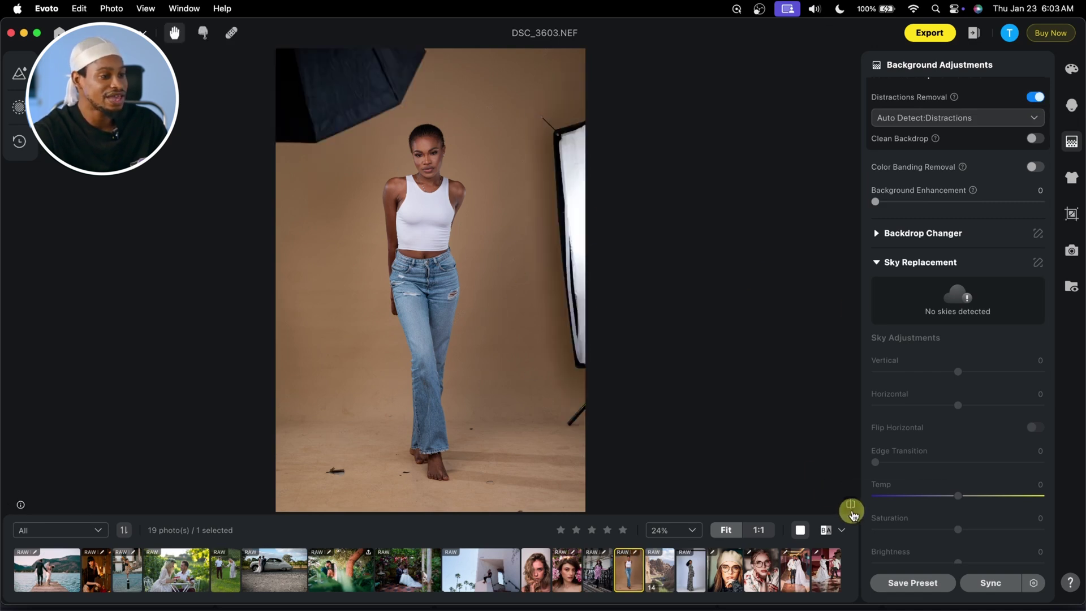
left_click(851, 505)
left_click(851, 509)
left_click(851, 509)
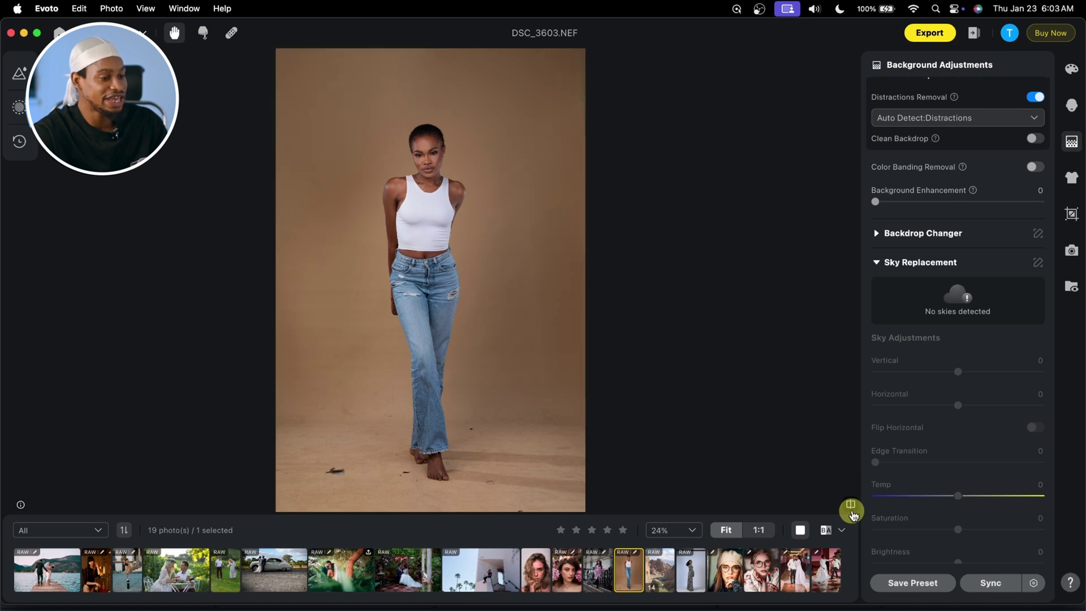
scroll(417, 446, "up", 5)
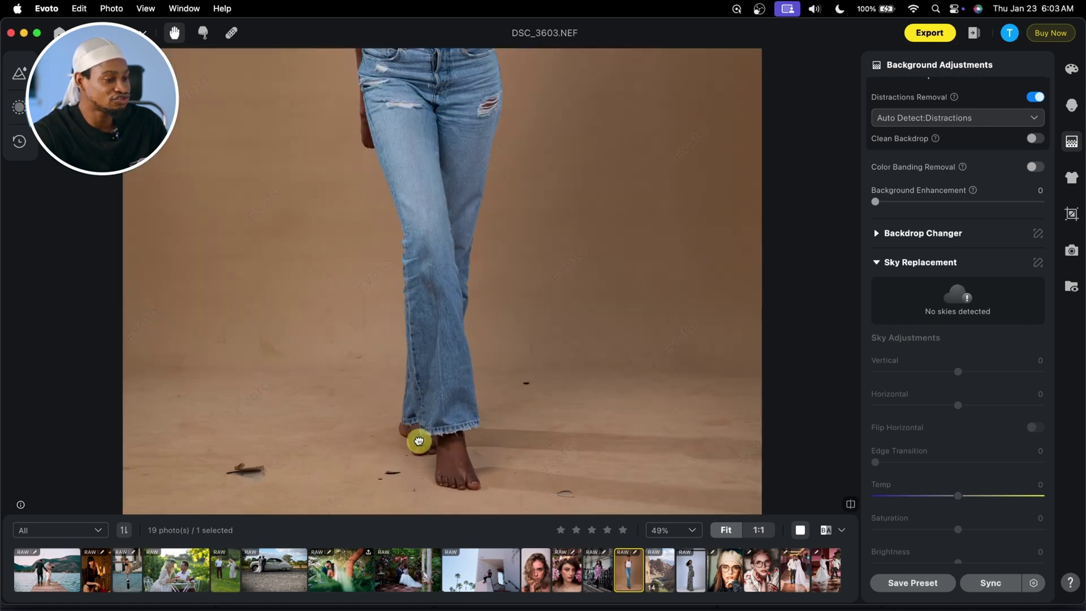
left_click_drag(417, 444, 436, 310)
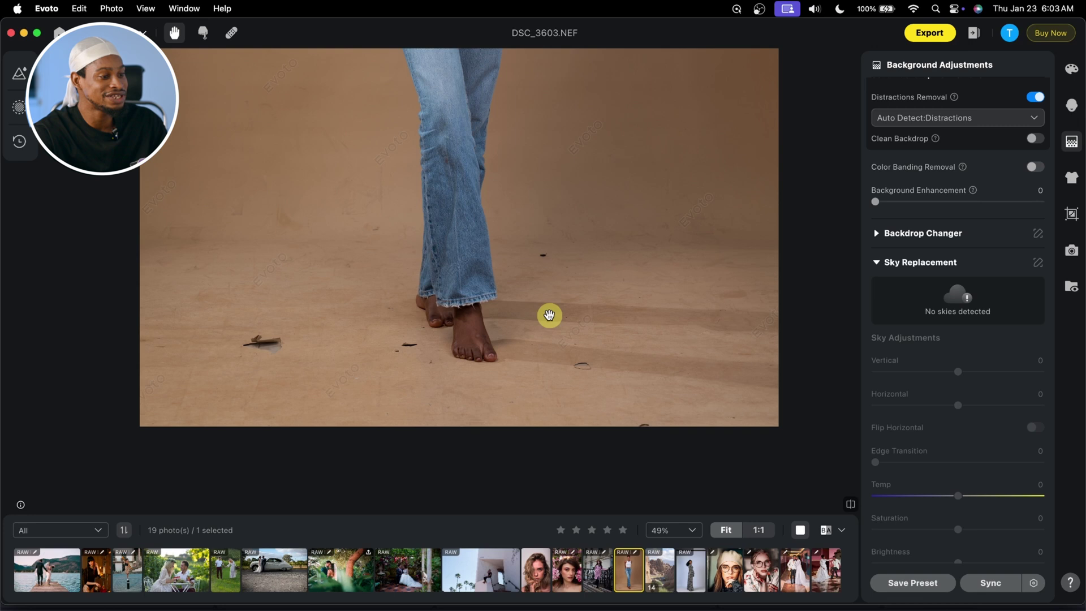
scroll(568, 320, "down", 5)
left_click_drag(567, 317, 516, 402)
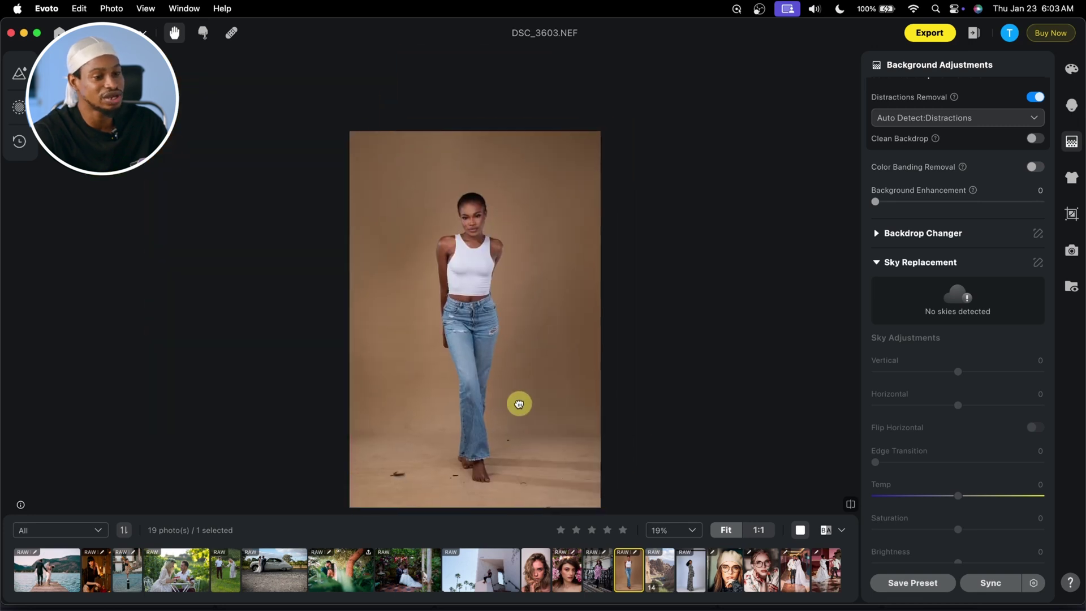
Step: Turn on Clean Backdrop for DSC_3603.NEF and compare it against the original
left_click(1035, 139)
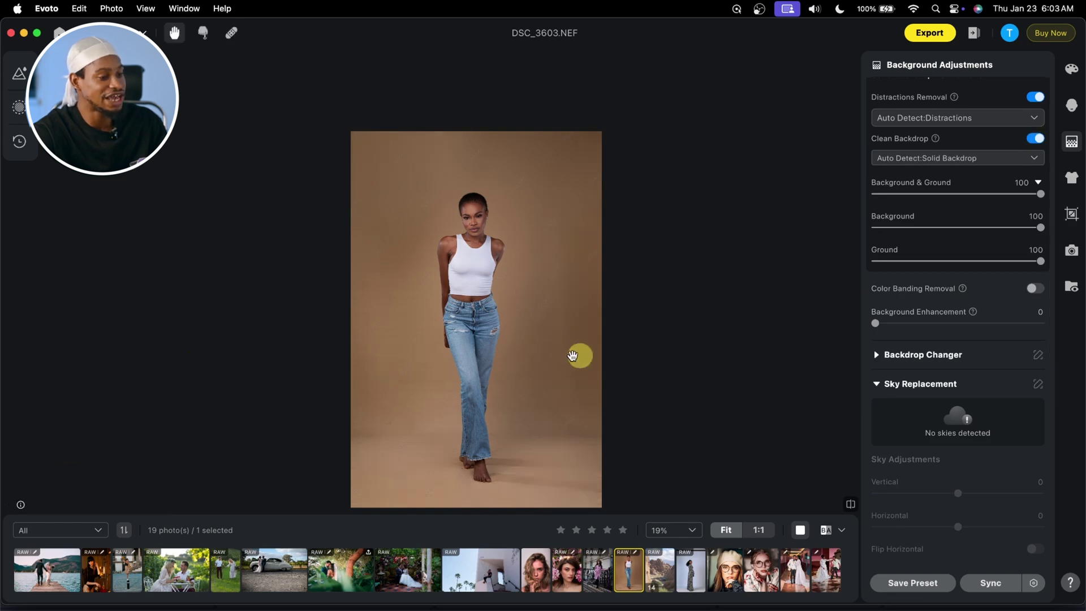
scroll(515, 362, "up", 3)
scroll(513, 361, "down", 5)
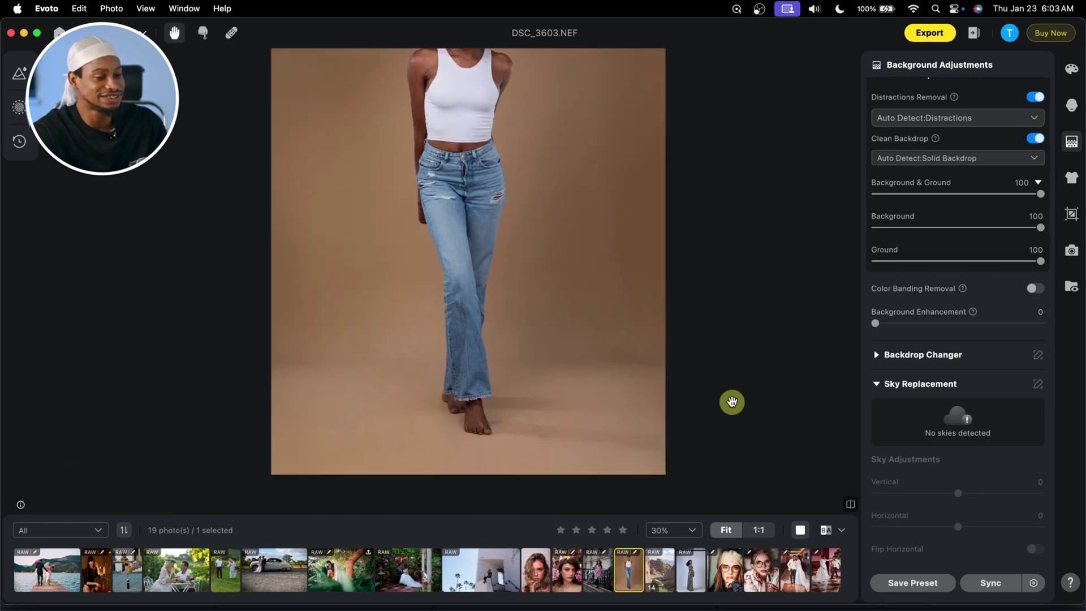
left_click(851, 505)
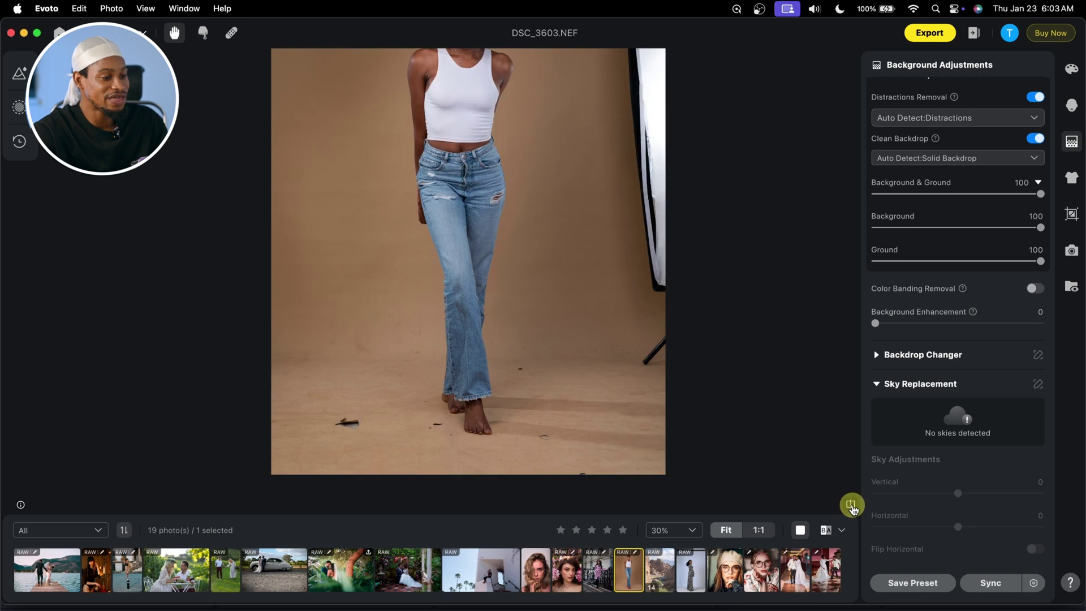
left_click(852, 505)
left_click(851, 505)
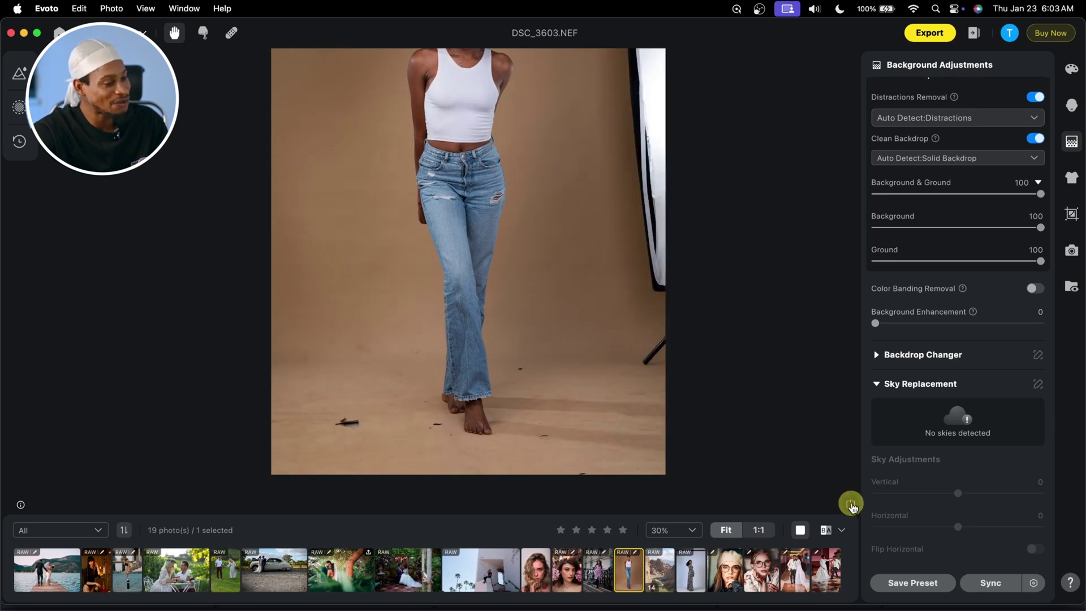
left_click(852, 505)
left_click_drag(617, 355, 584, 383)
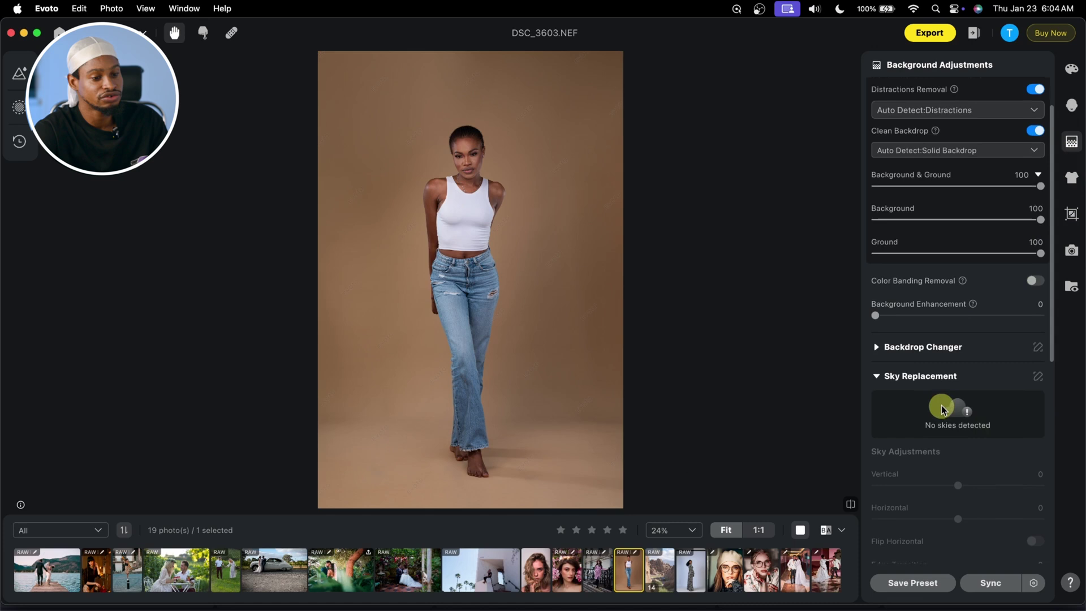
scroll(941, 405, "down", 8)
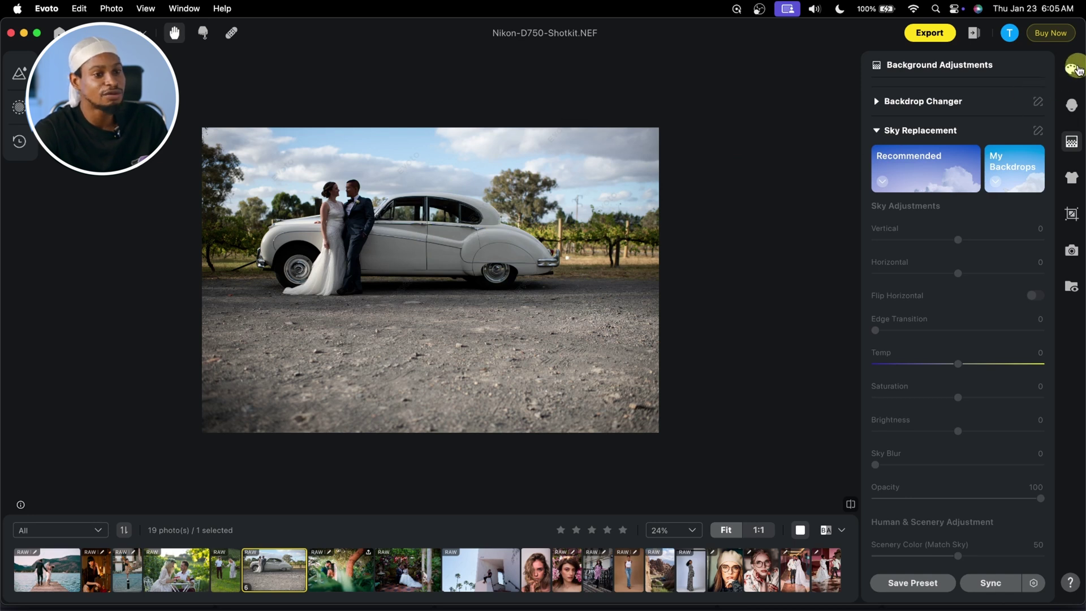
Step: Apply the My Looks preset IMG_1428 2 to the wedding-car photo at Amount 72
left_click(1075, 69)
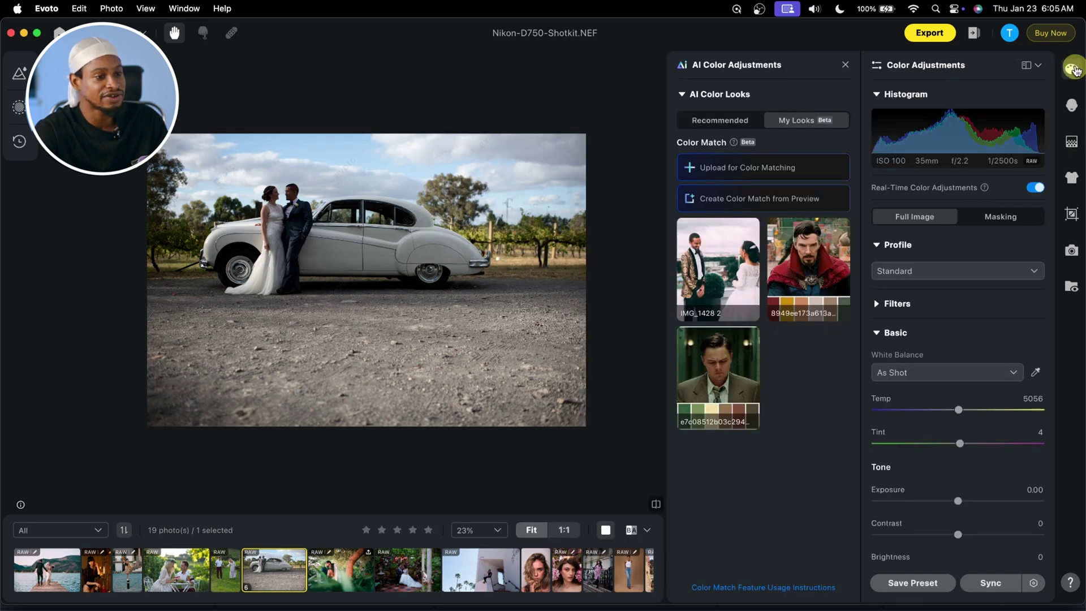
left_click(717, 266)
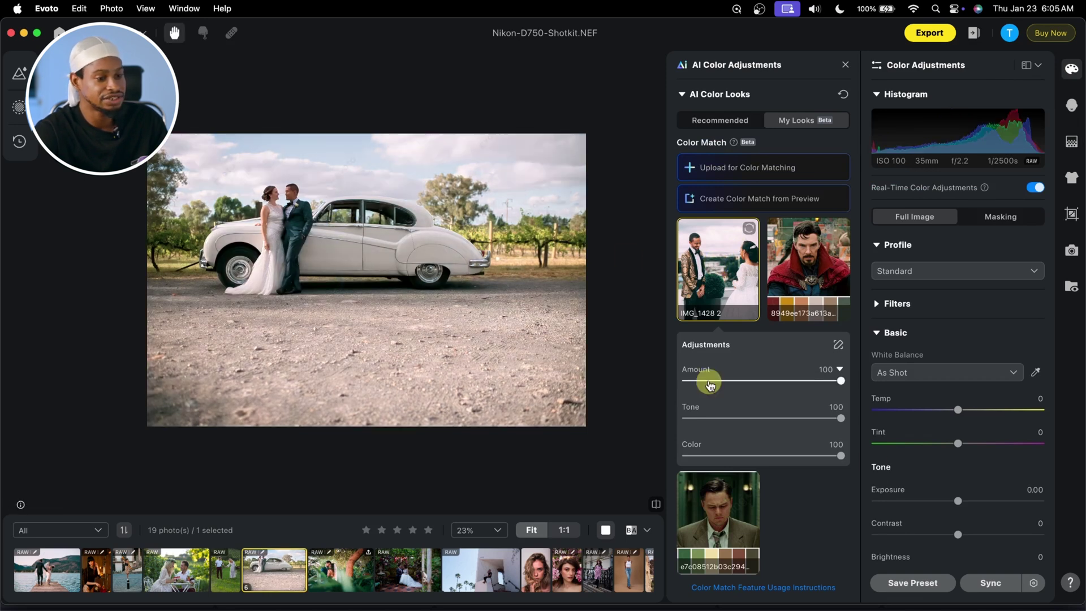
left_click_drag(839, 385, 807, 386)
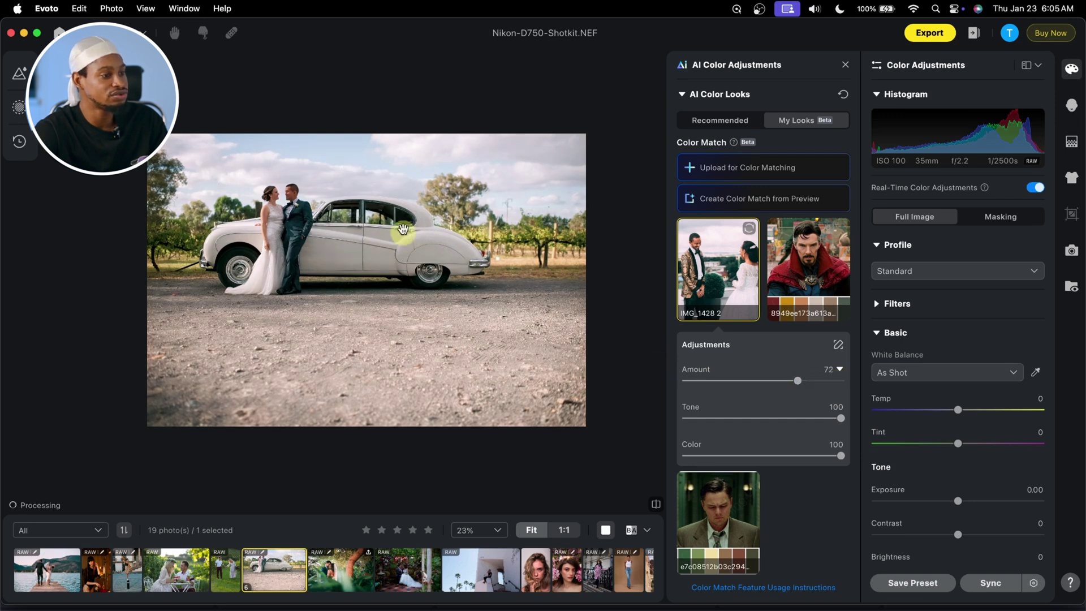
left_click(1071, 141)
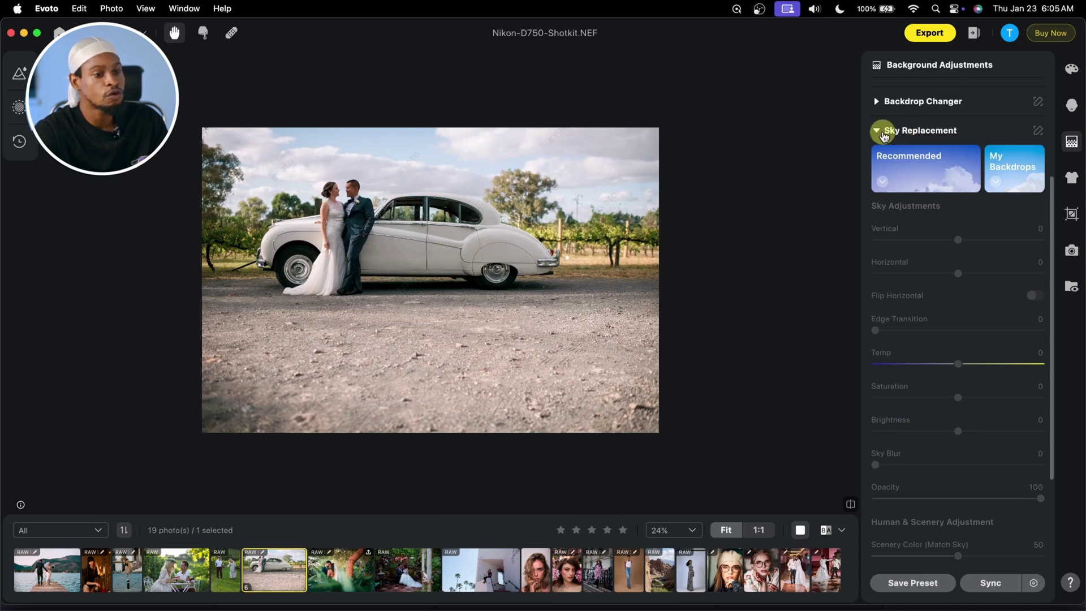
Step: Browse the Recommended sky categories and try Sunset & Sunrise presets 04 and 06
left_click(883, 184)
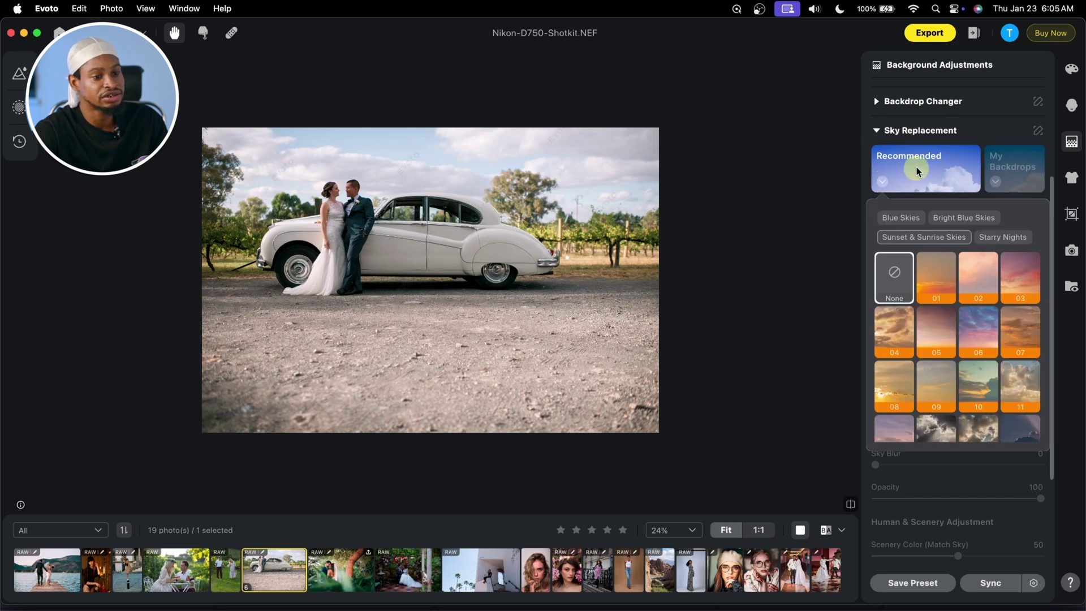
left_click(899, 219)
scroll(992, 385, "down", 2)
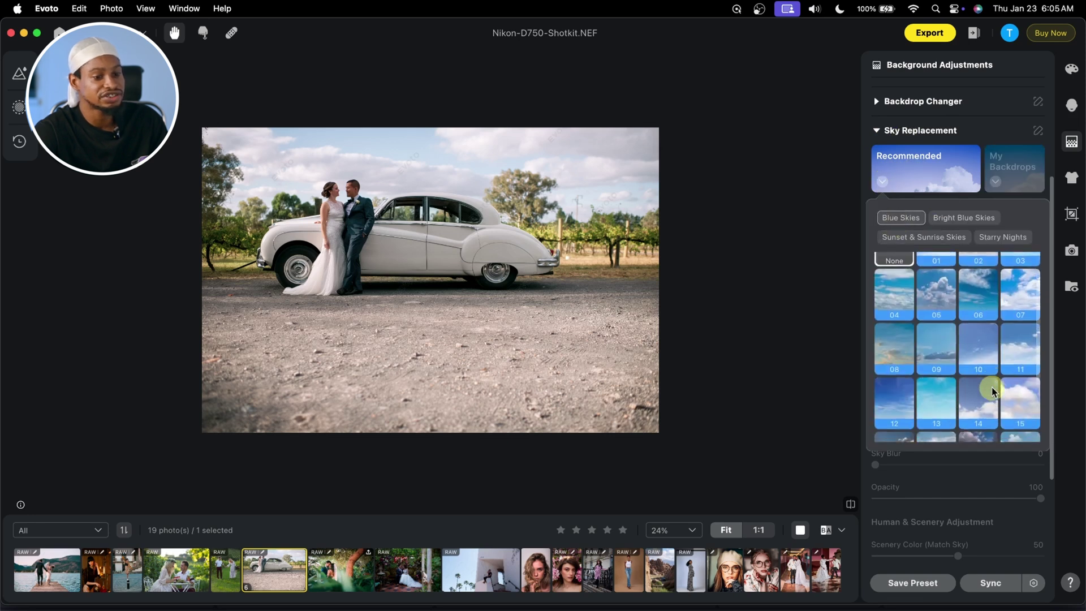
scroll(990, 383, "up", 5)
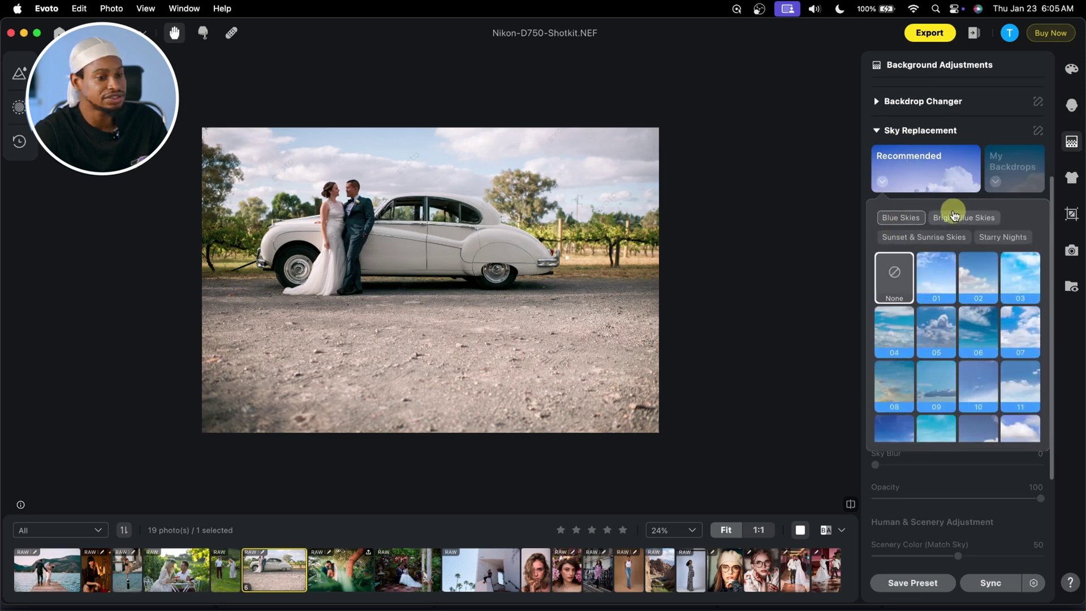
left_click(954, 217)
scroll(994, 303, "down", 1)
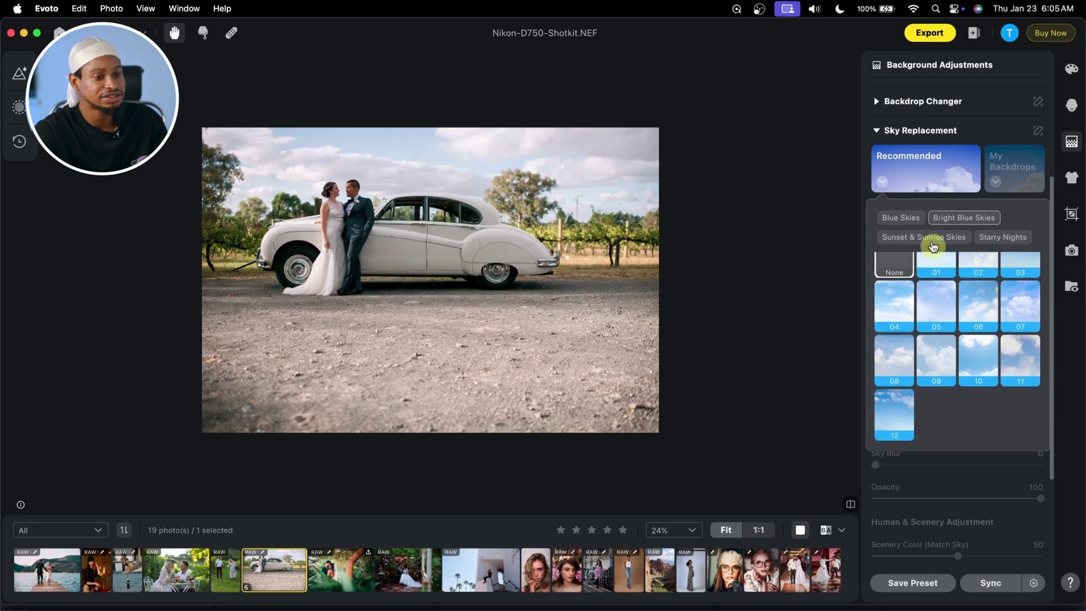
left_click(933, 237)
scroll(919, 341, "up", 1)
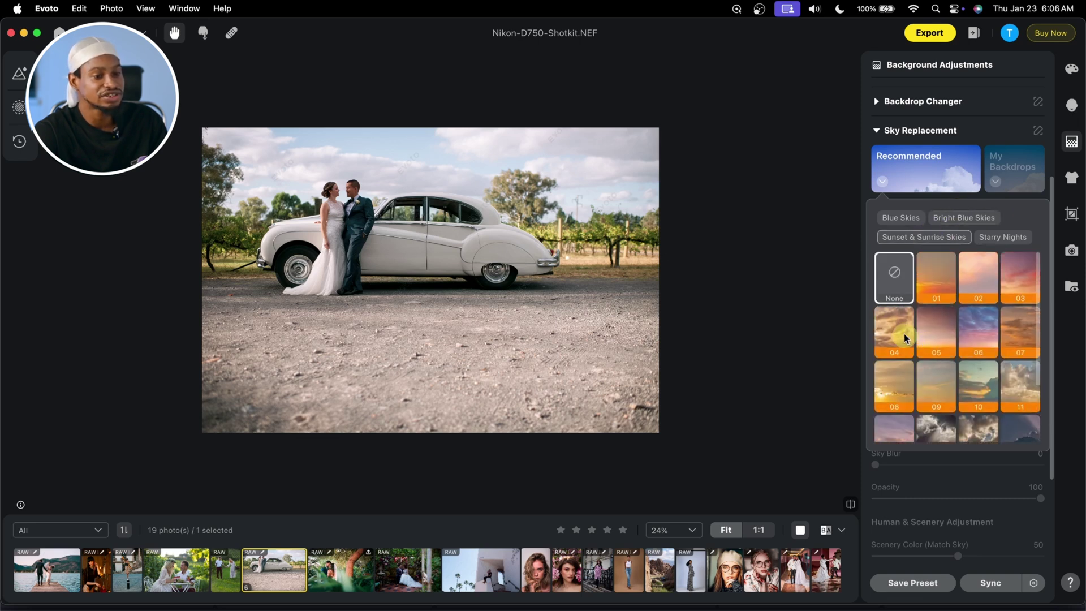
left_click(900, 334)
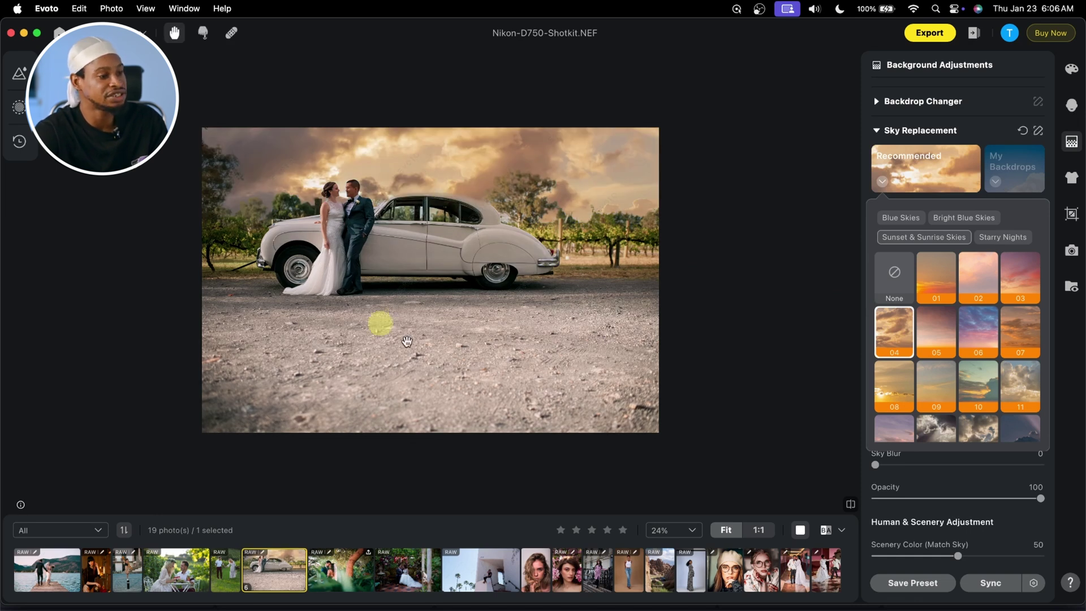
left_click(992, 324)
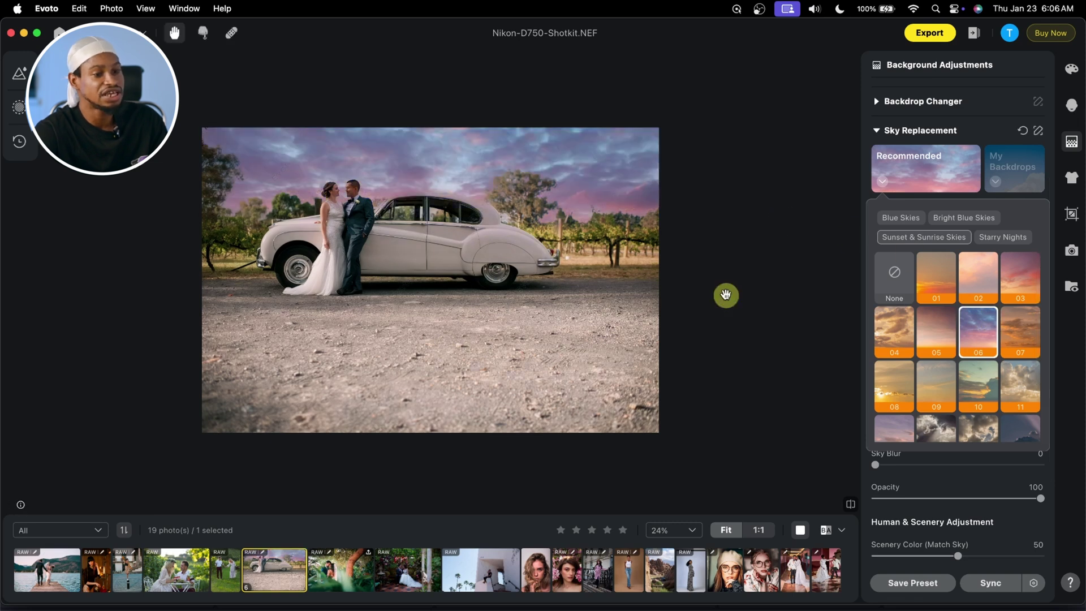
Step: Try Bright Blue Skies presets 10 and 02, then settle on Blue Skies preset 02
left_click(955, 220)
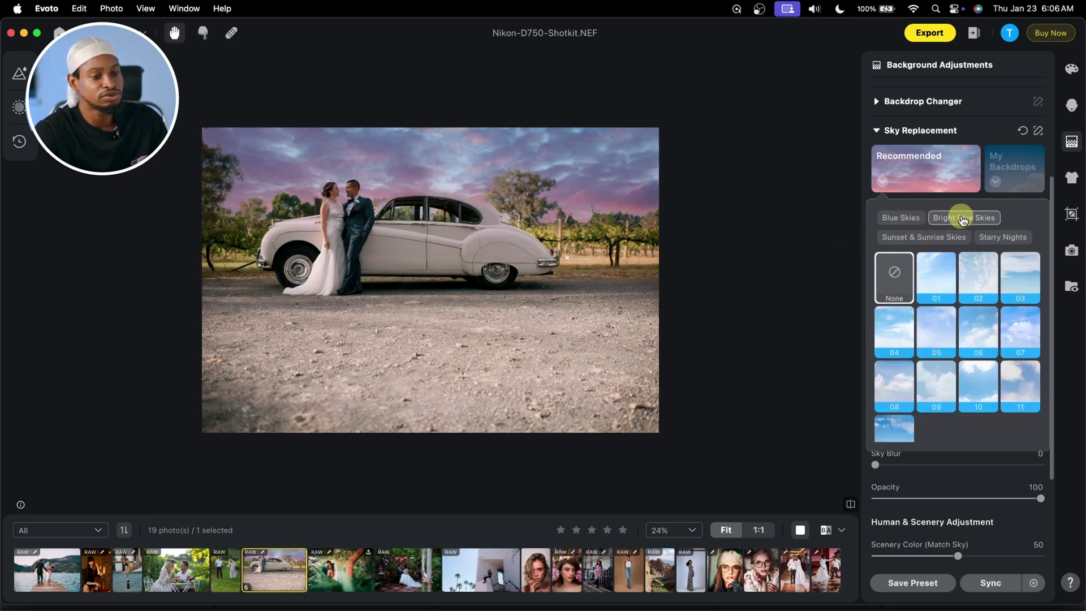
left_click(975, 382)
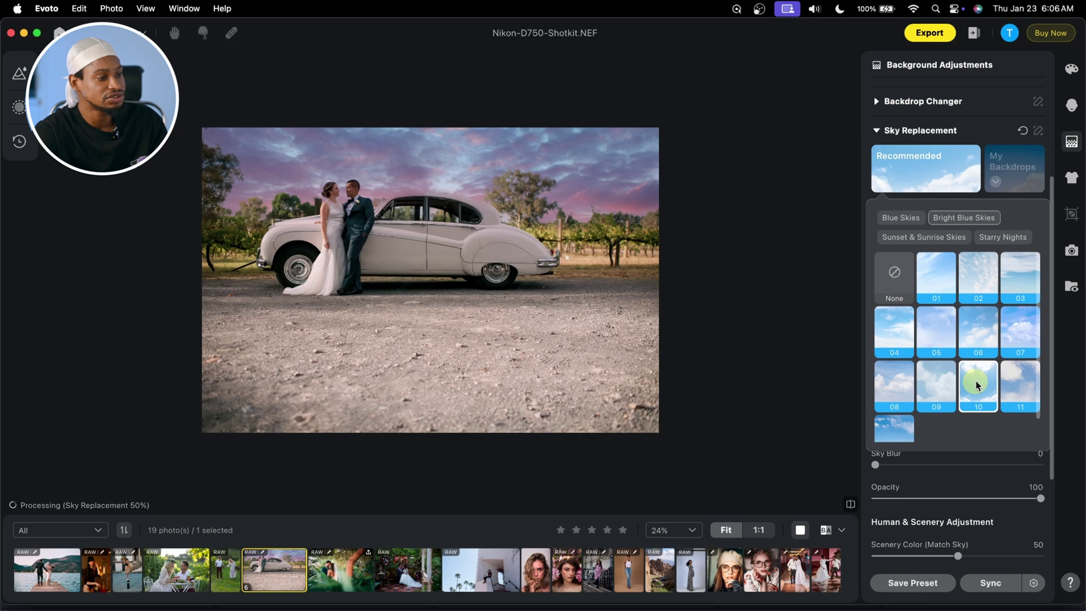
left_click(986, 280)
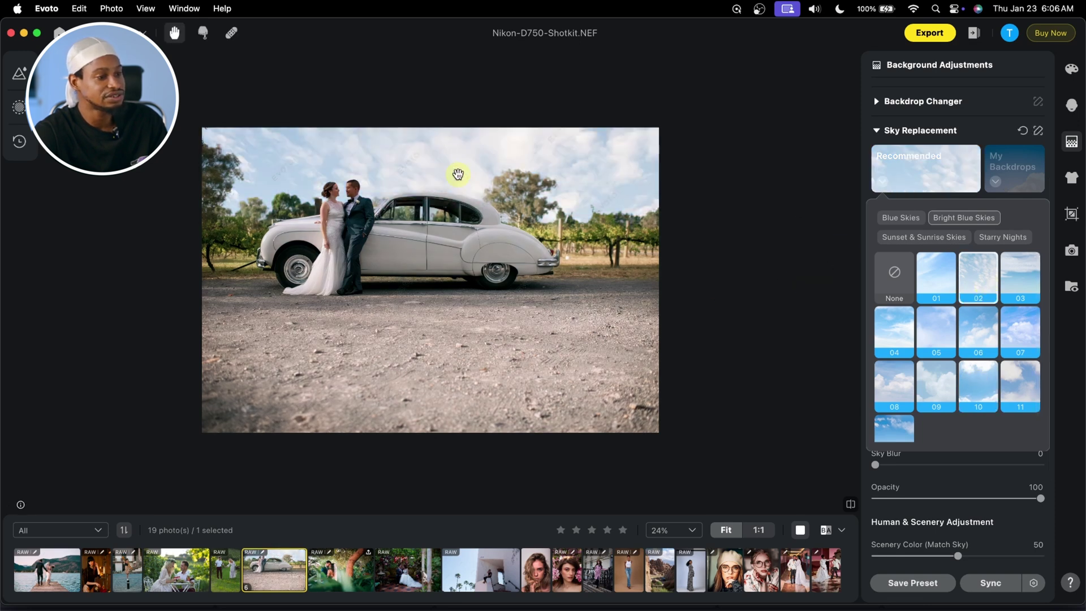
left_click(900, 218)
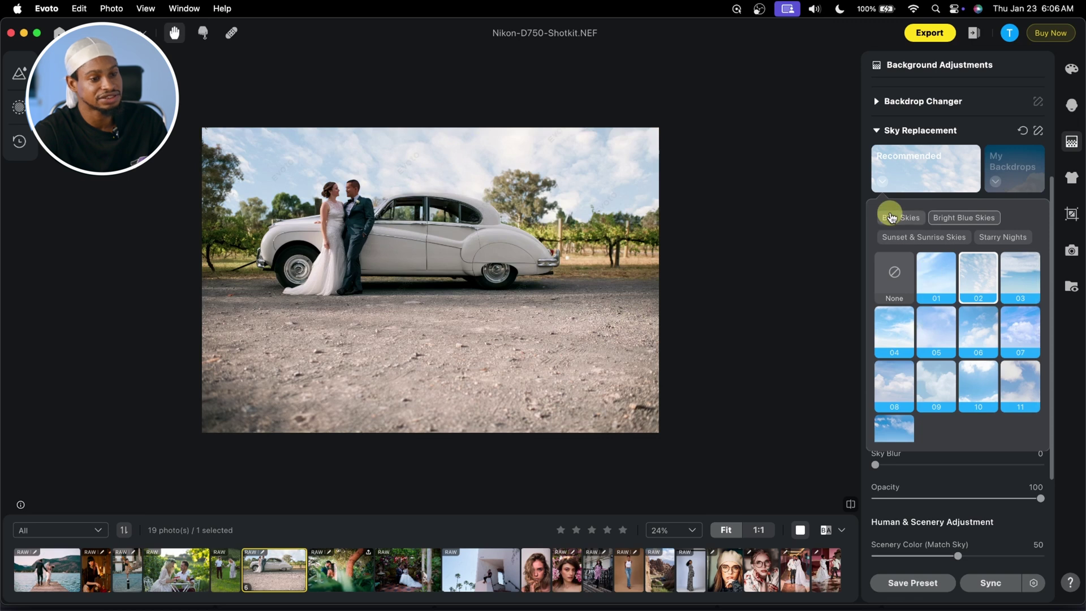
left_click(987, 280)
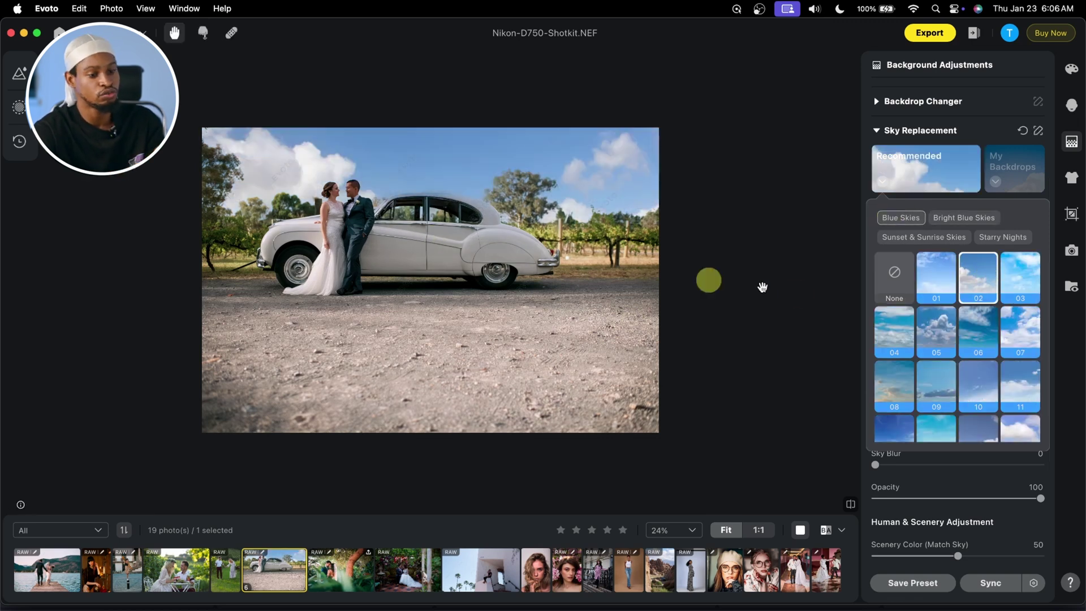
scroll(999, 534, "up", 2)
scroll(999, 534, "down", 5)
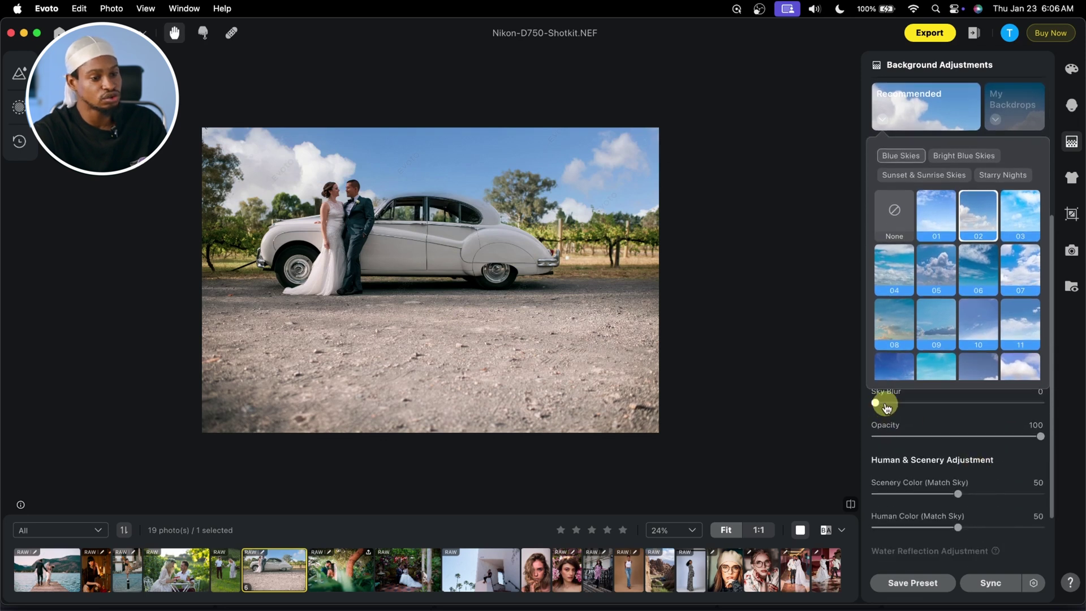
Step: Set Sky Blur to 4 after trying a heavy blur, and turn off Flip Horizontal
left_click(910, 418)
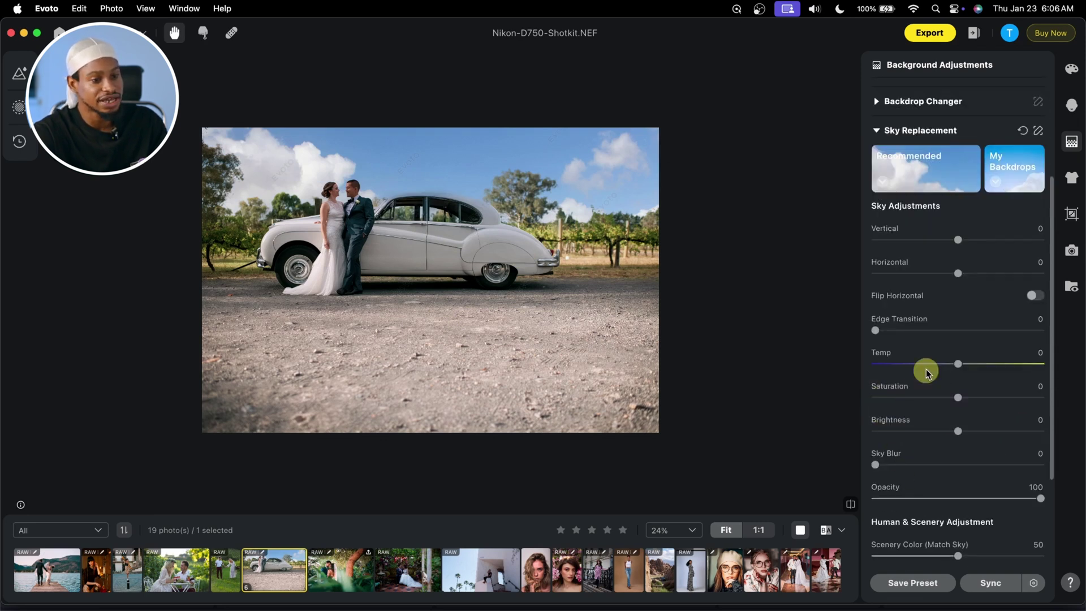
scroll(923, 366, "up", 2)
scroll(923, 366, "down", 4)
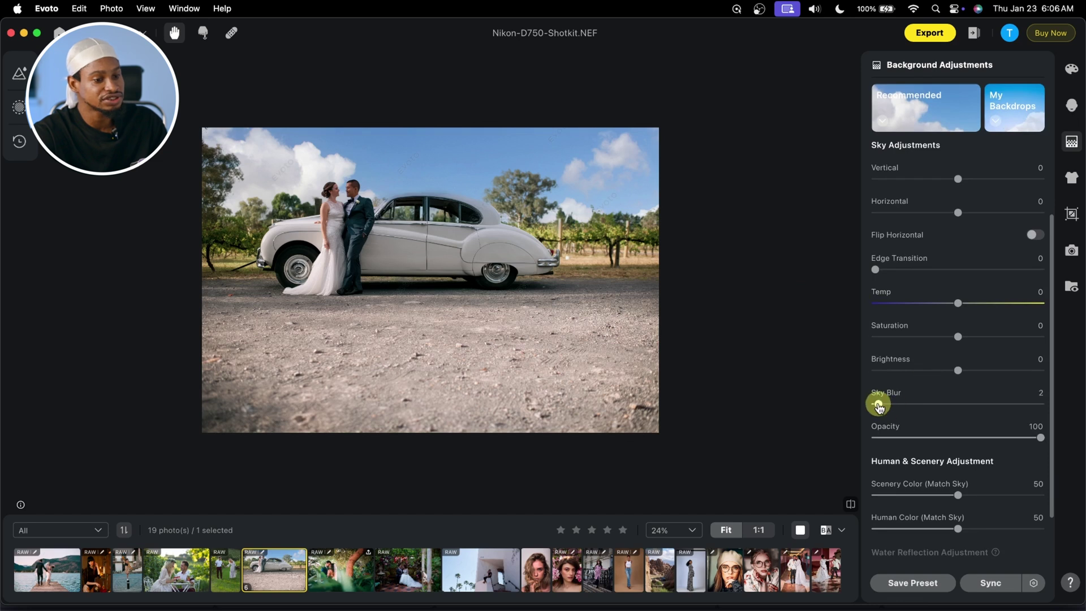
left_click_drag(878, 405, 972, 404)
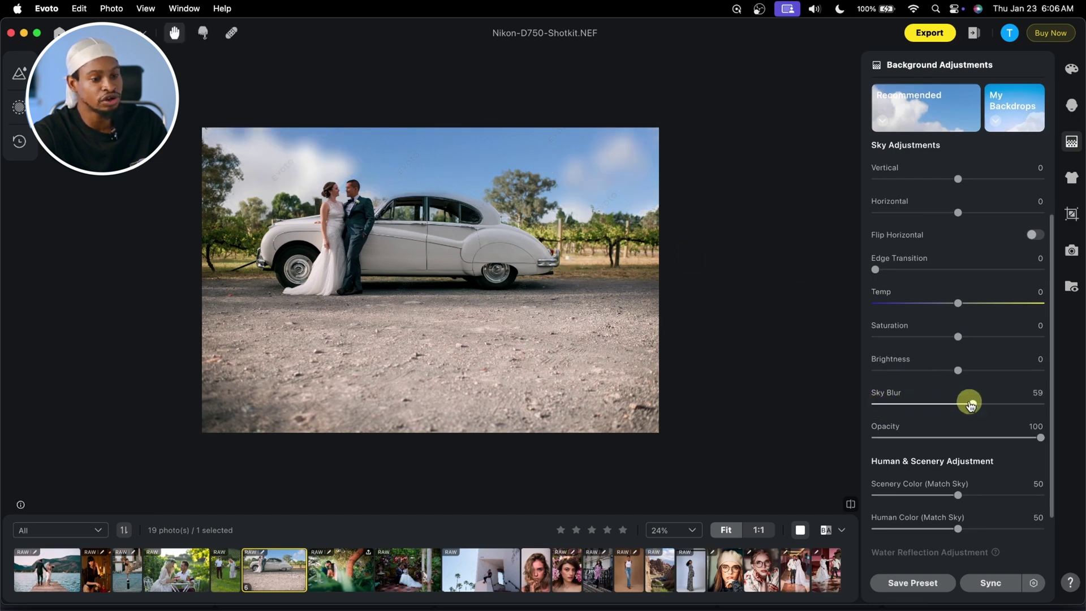
left_click_drag(972, 403, 881, 404)
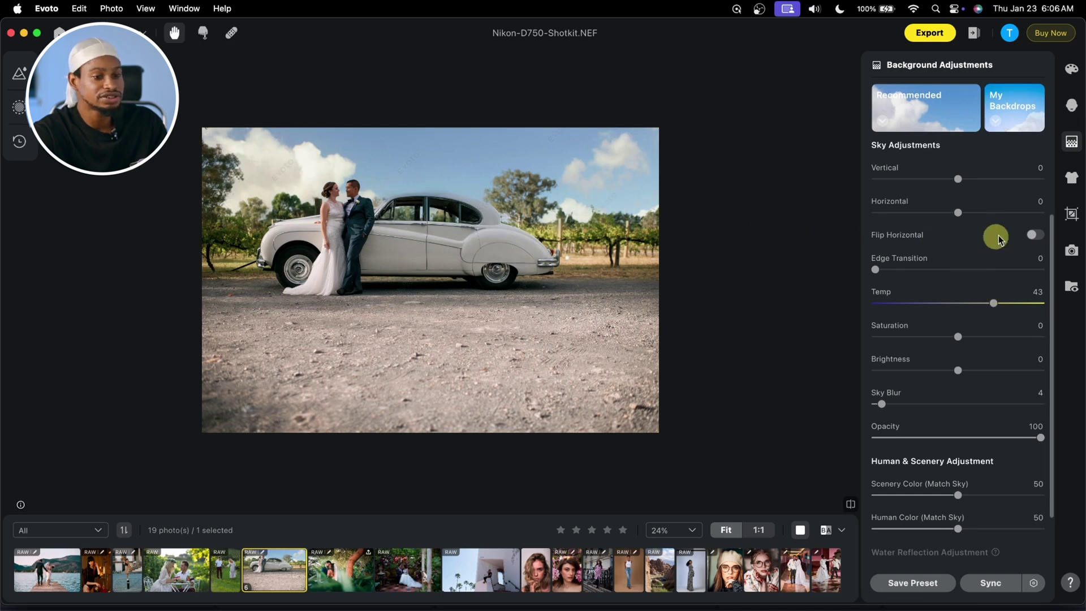
left_click(1036, 235)
scroll(996, 334, "down", 2)
scroll(957, 428, "up", 2)
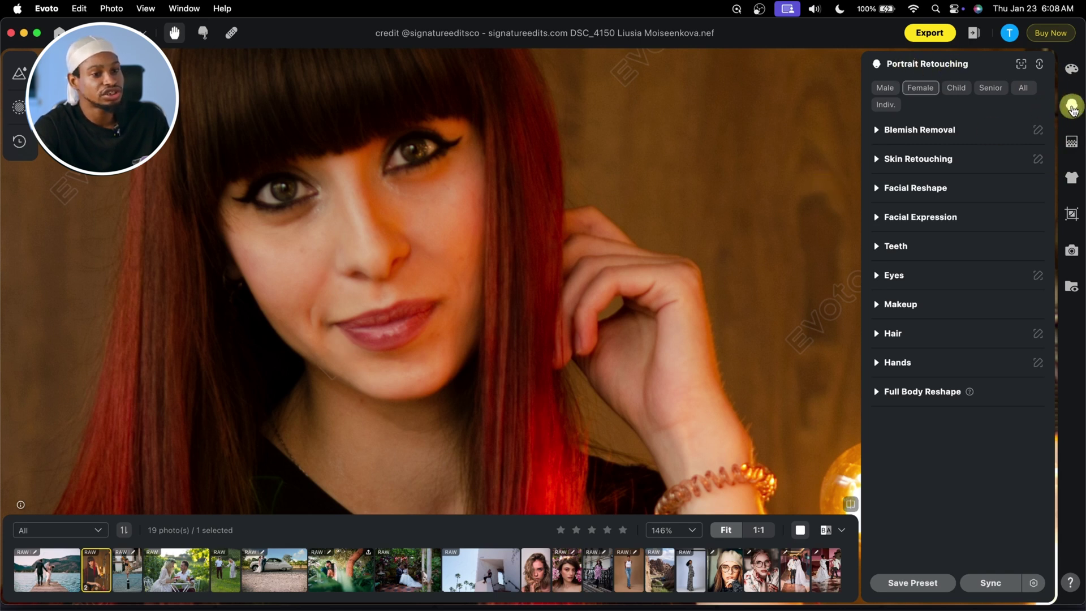
Step: In Blemish Removal set Eye Bags to 100 and Lower Eyelids to 0, then compare with the original
left_click(1073, 109)
left_click(1072, 109)
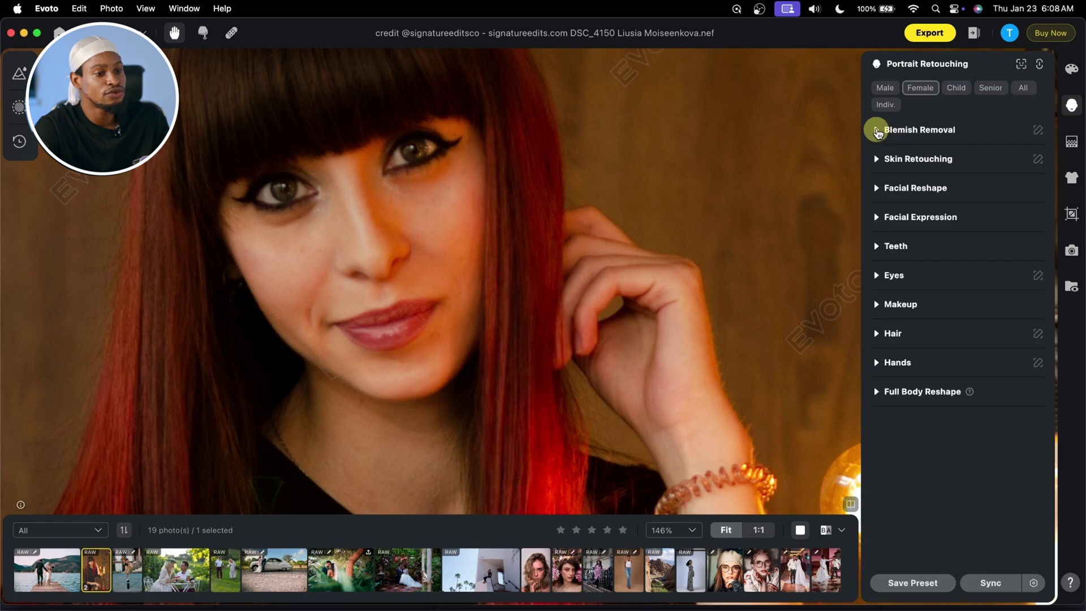
left_click(877, 130)
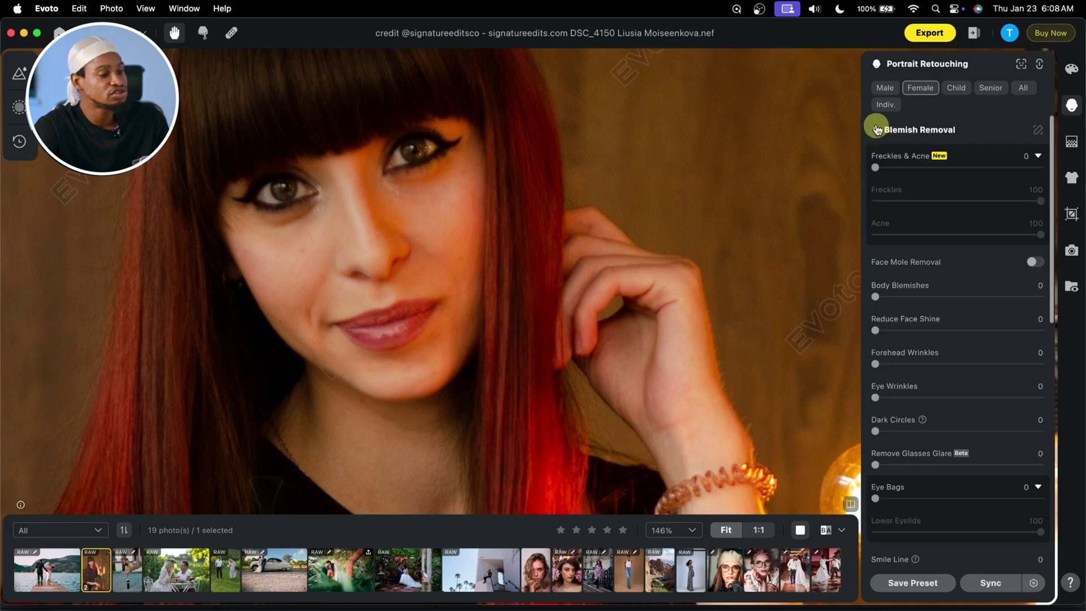
scroll(899, 317, "down", 5)
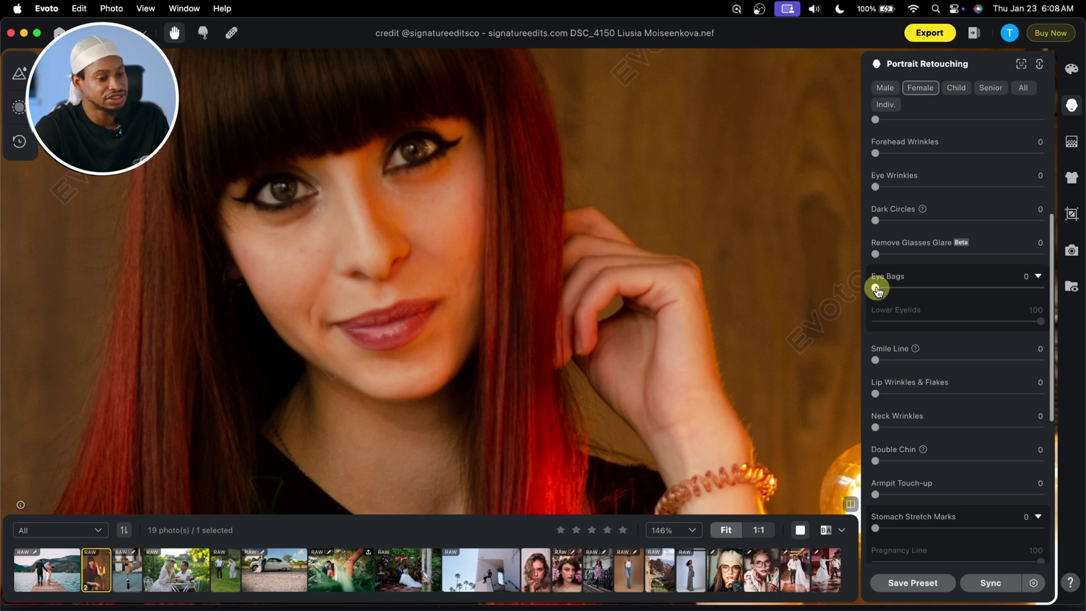
left_click_drag(899, 289, 1065, 287)
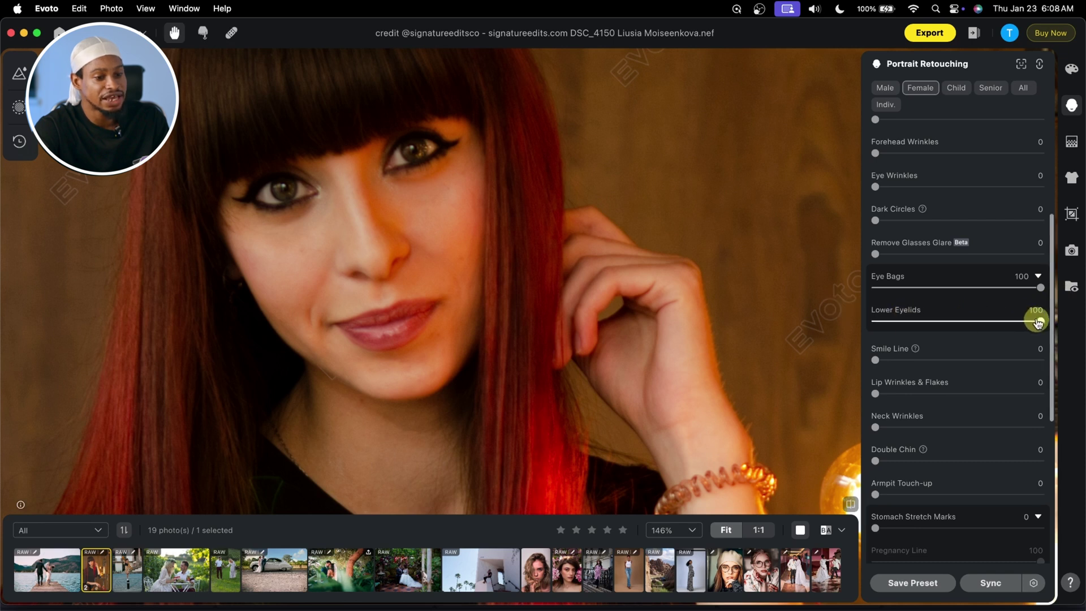
left_click_drag(1035, 317, 820, 337)
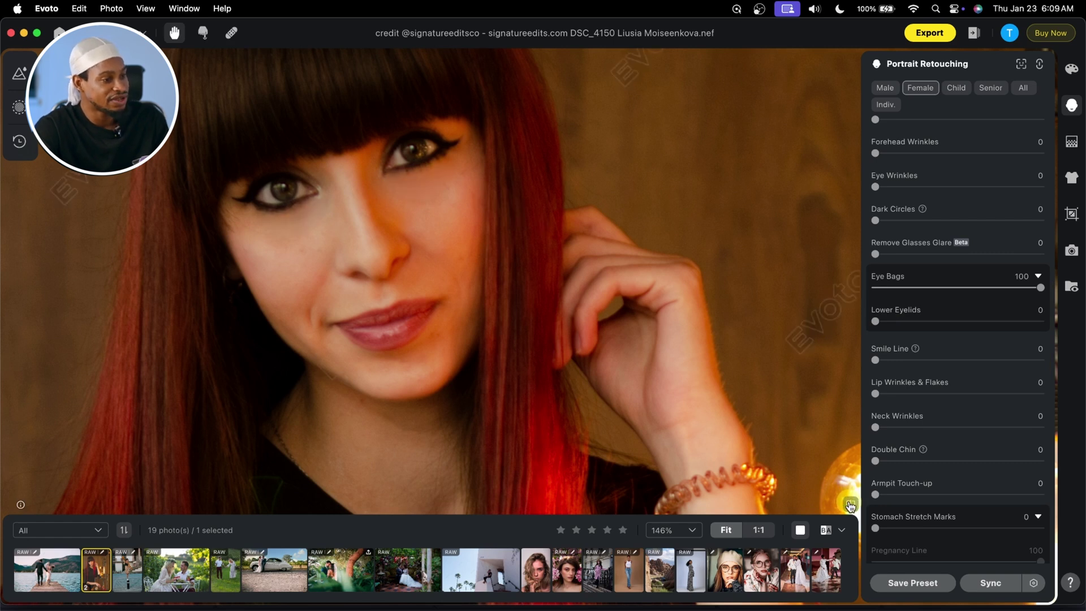
left_click(850, 504)
left_click(850, 503)
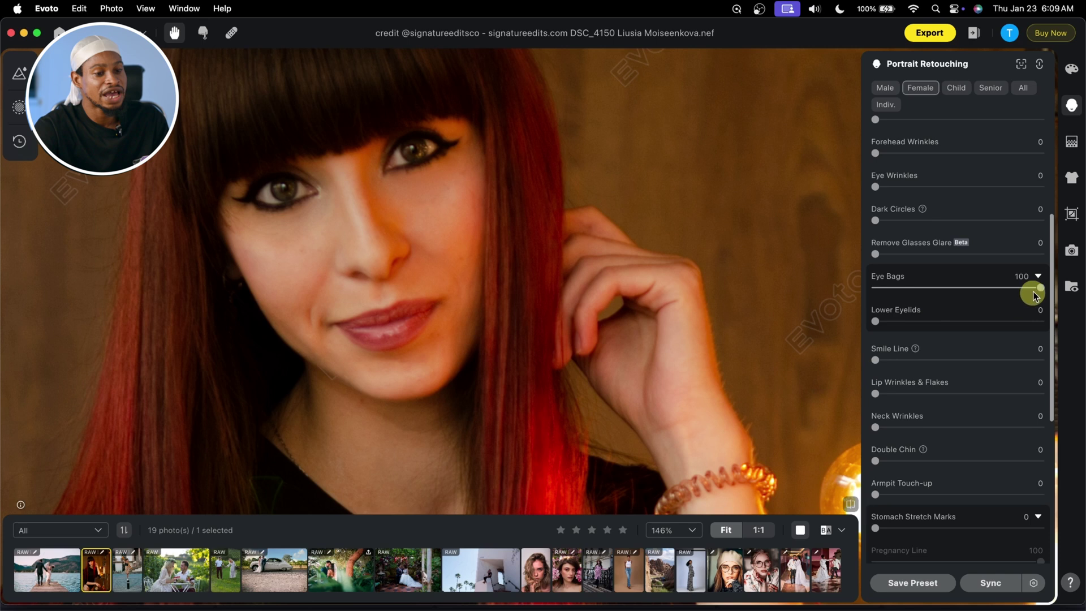
scroll(981, 424, "down", 5)
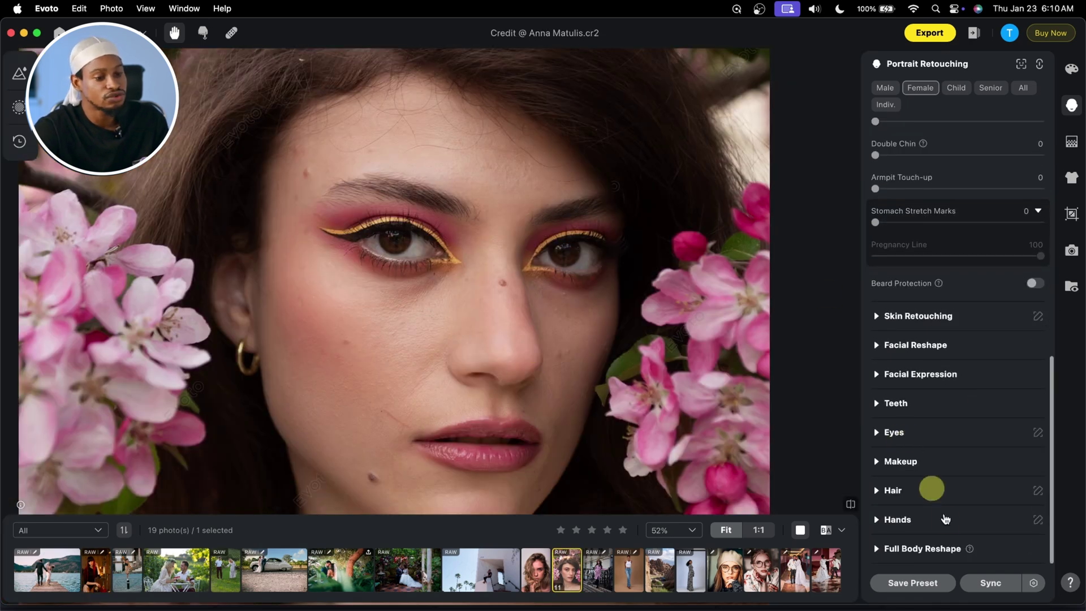
Step: Apply Face Decorations freckle preset 04 at Amount 70 across the nose and cheeks, checking against the original
left_click(880, 461)
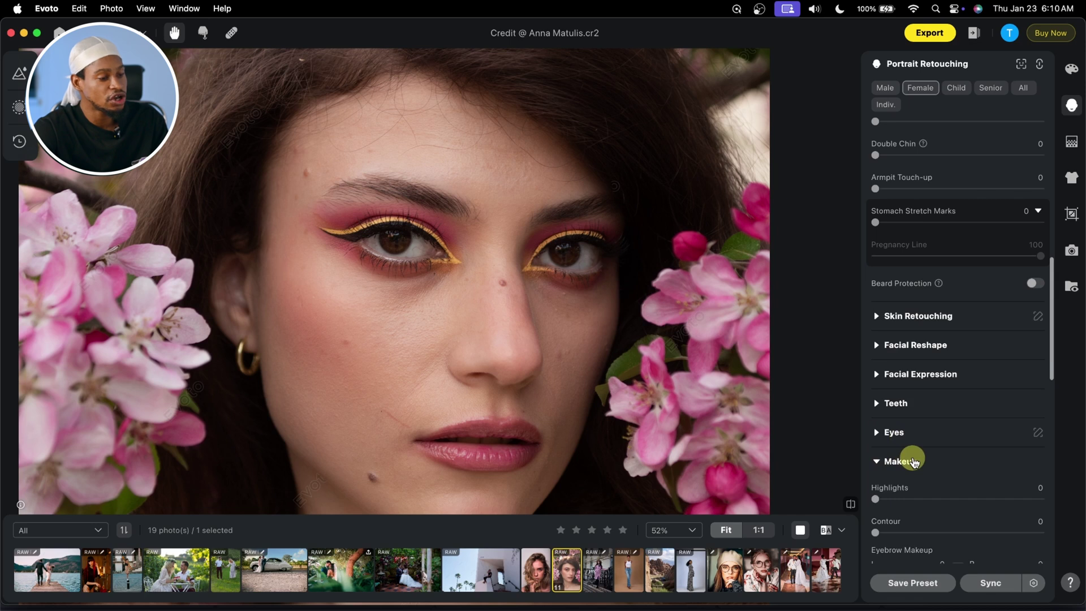
scroll(915, 462, "down", 10)
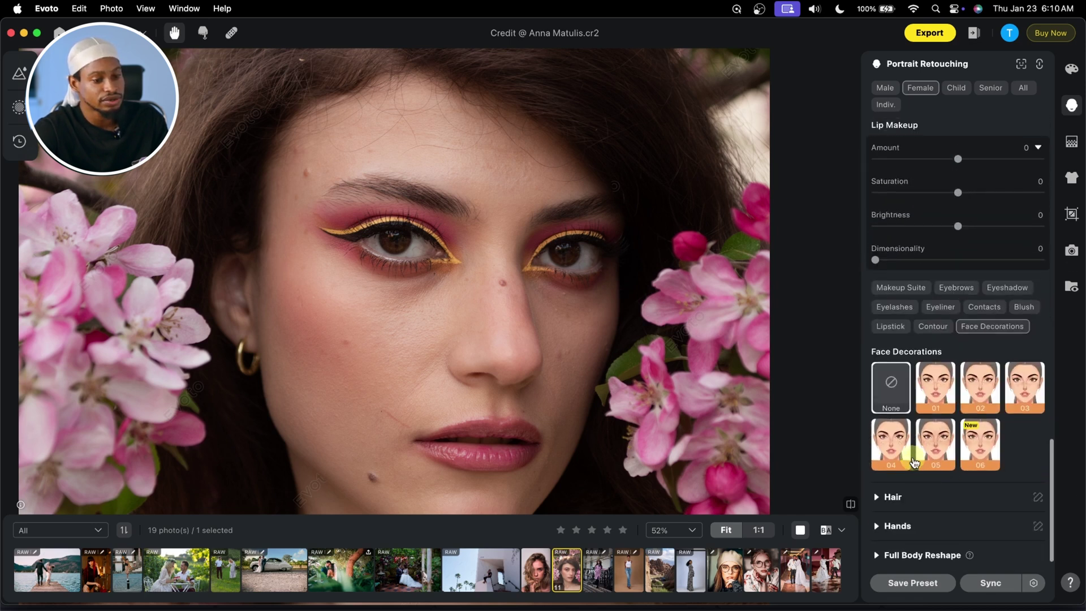
scroll(914, 462, "down", 1)
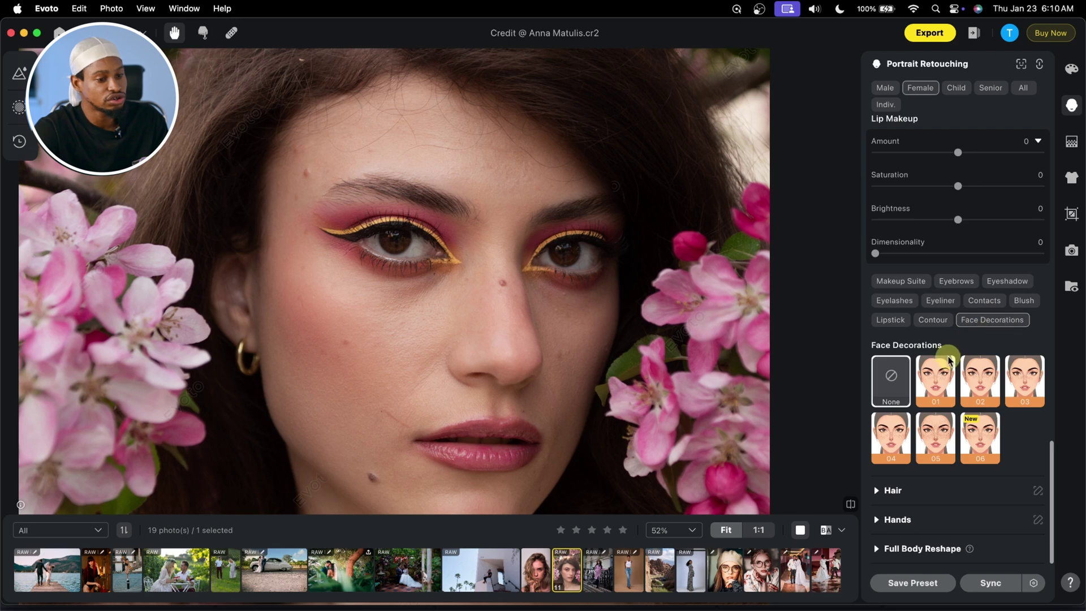
left_click(938, 383)
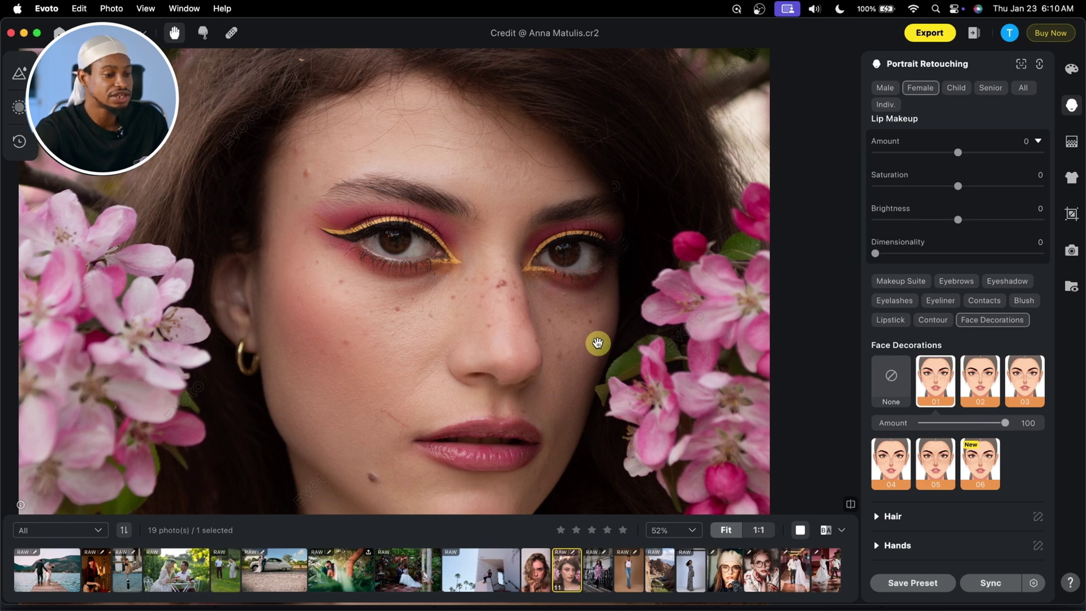
left_click(851, 504)
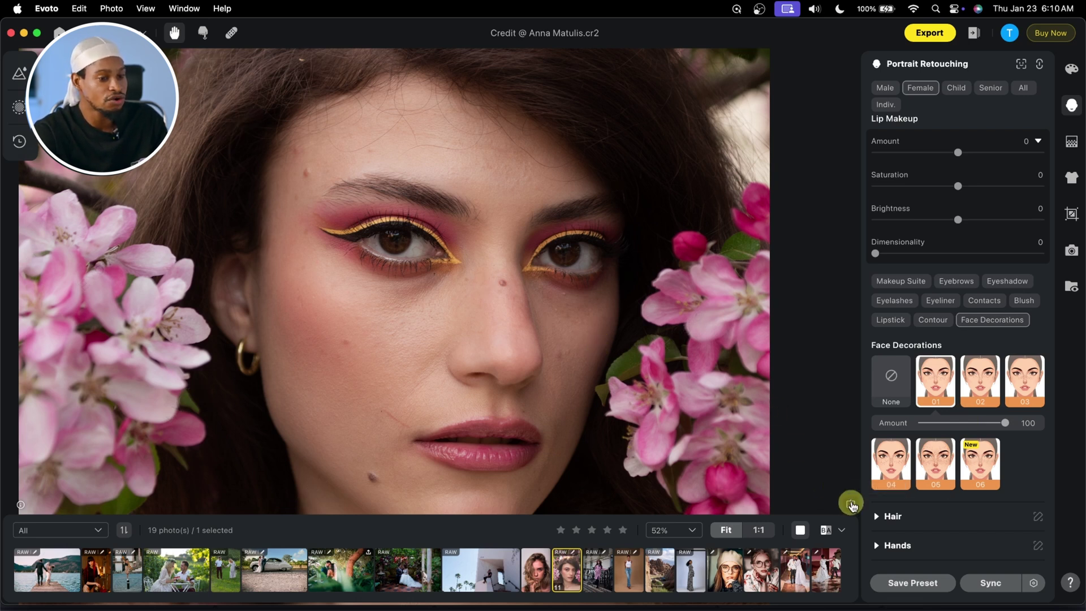
left_click(897, 465)
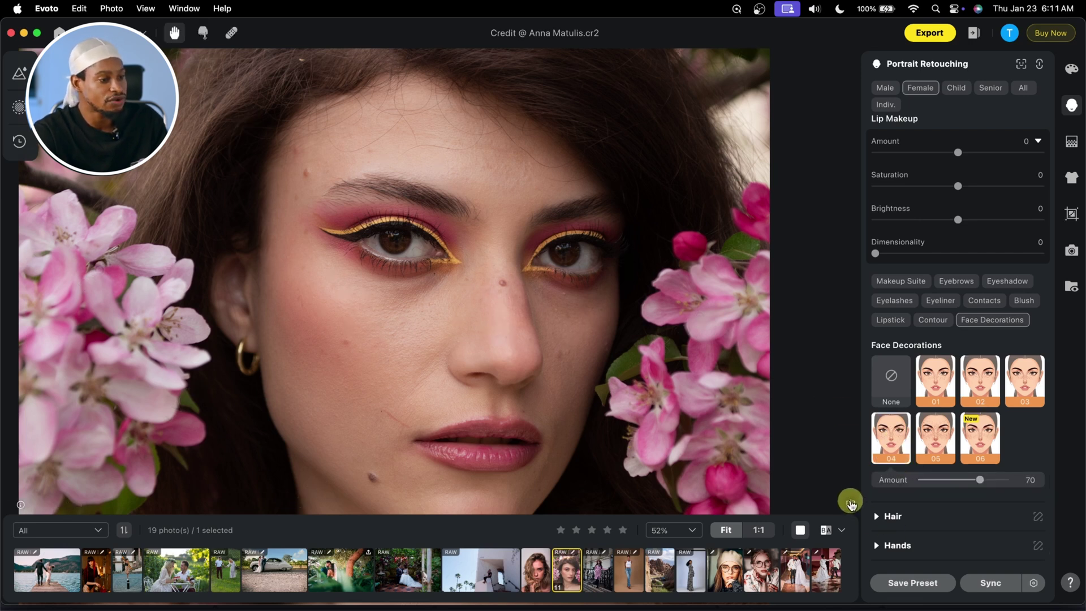
left_click(851, 503)
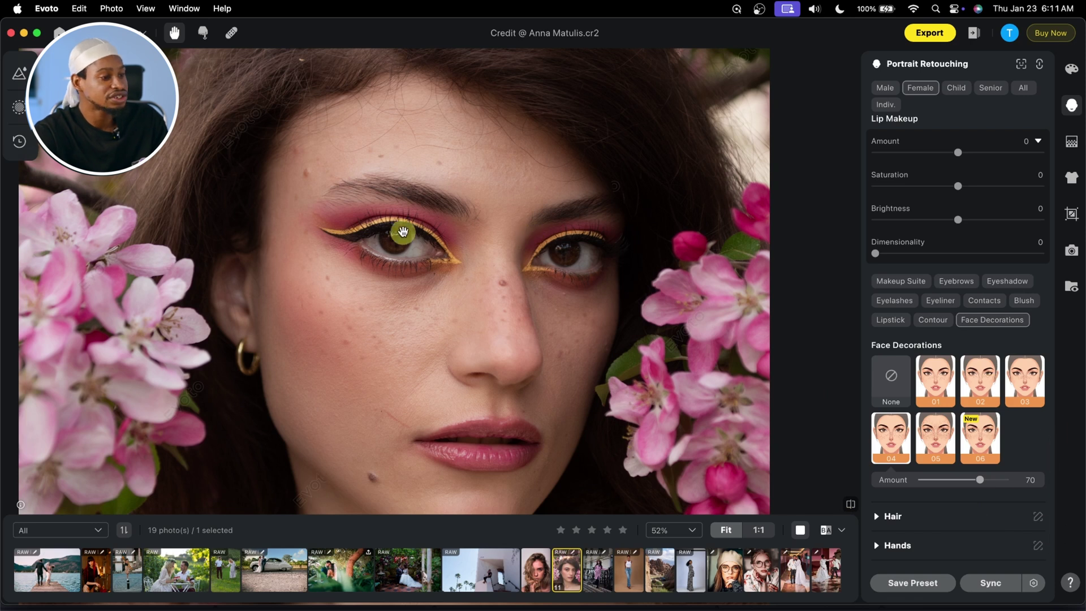
scroll(992, 314, "up", 10)
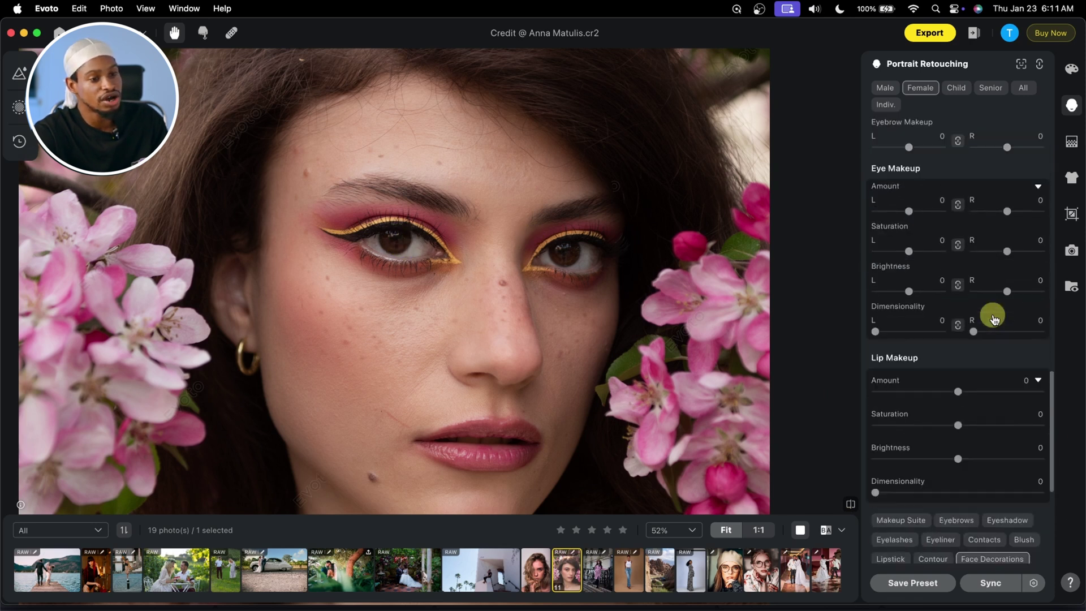
scroll(992, 317, "up", 1)
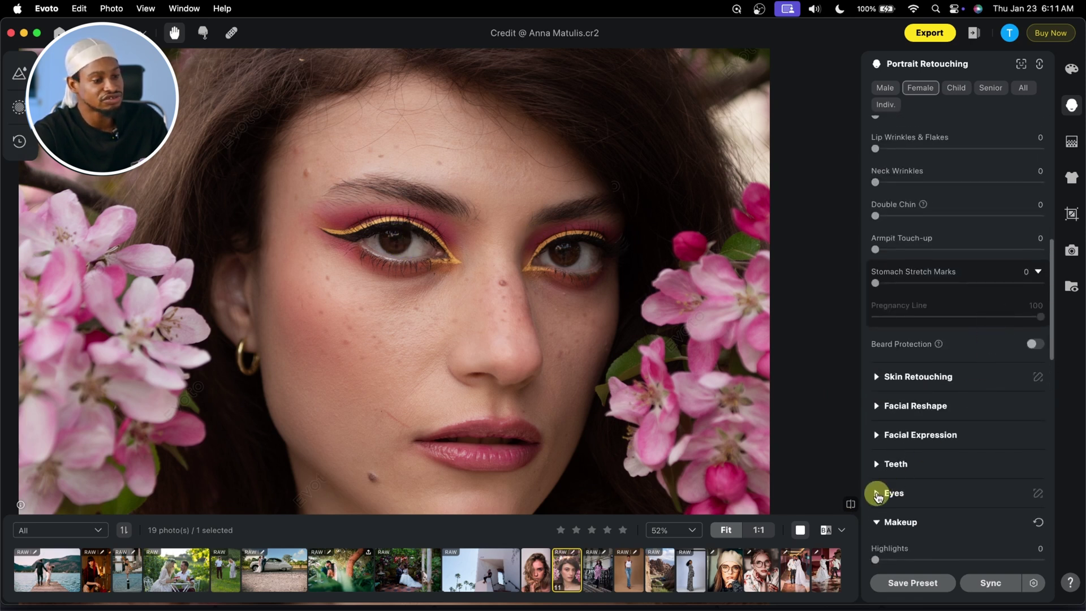
Step: Try catchlight presets 01 and 05, then use Catchlights preset 04 at Amount 70 on both eyes
left_click(876, 494)
scroll(957, 475, "down", 15)
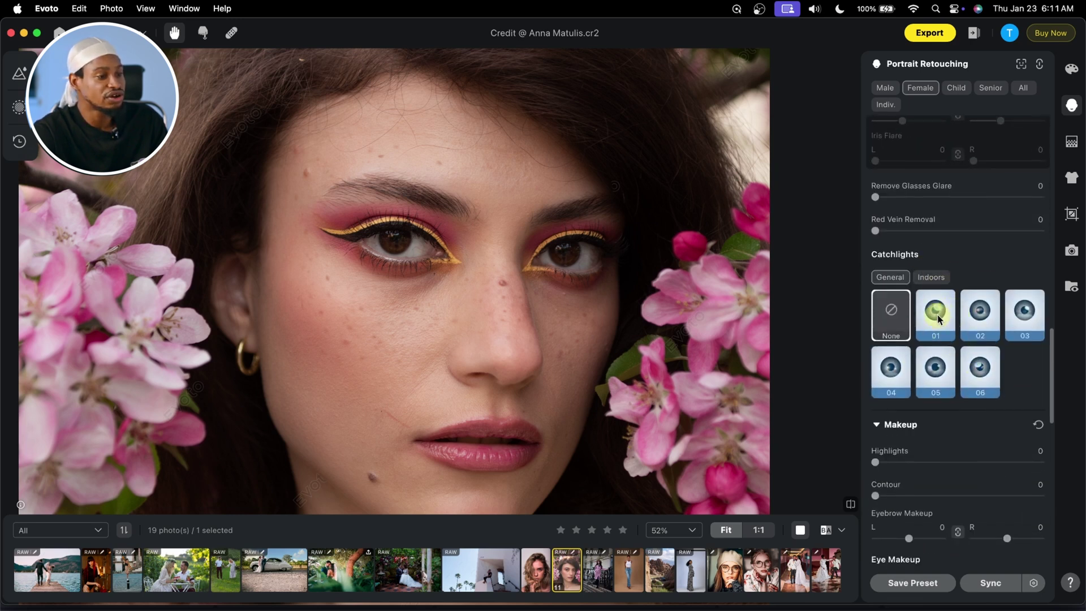
left_click(936, 317)
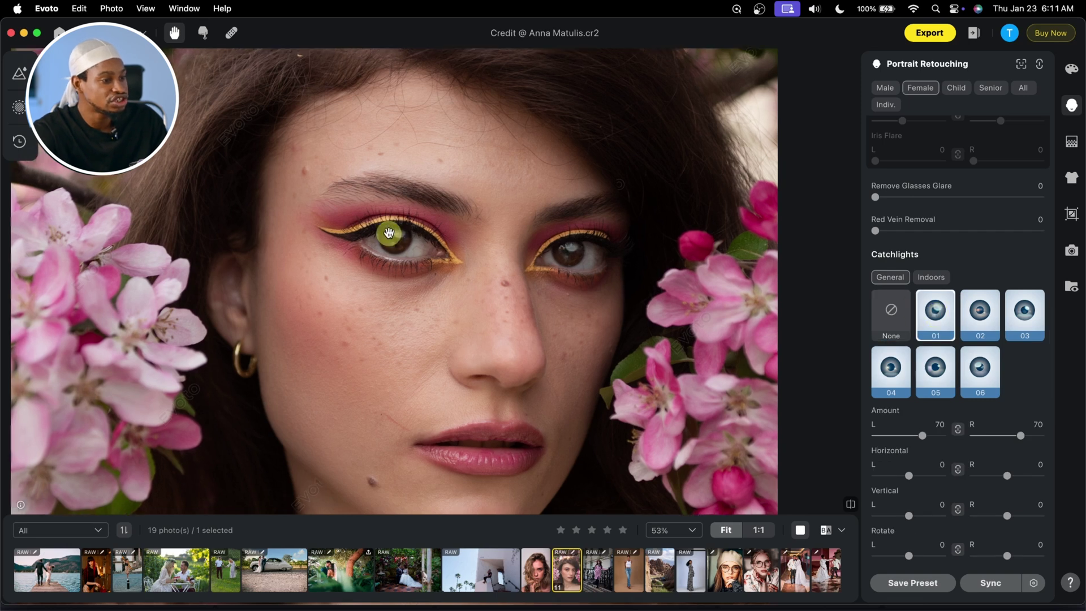
scroll(390, 231, "up", 4)
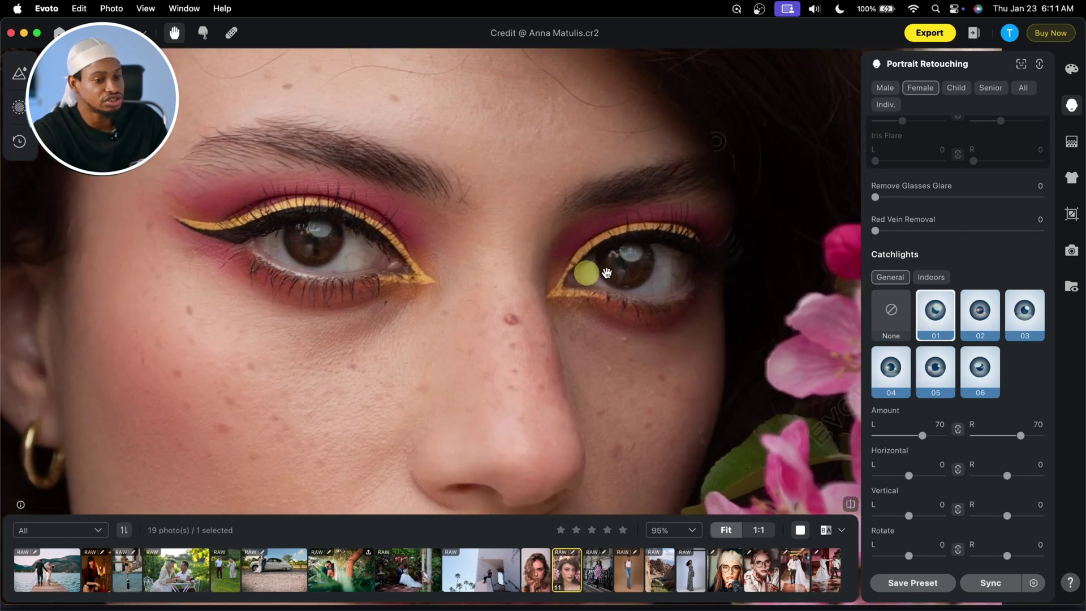
left_click(851, 505)
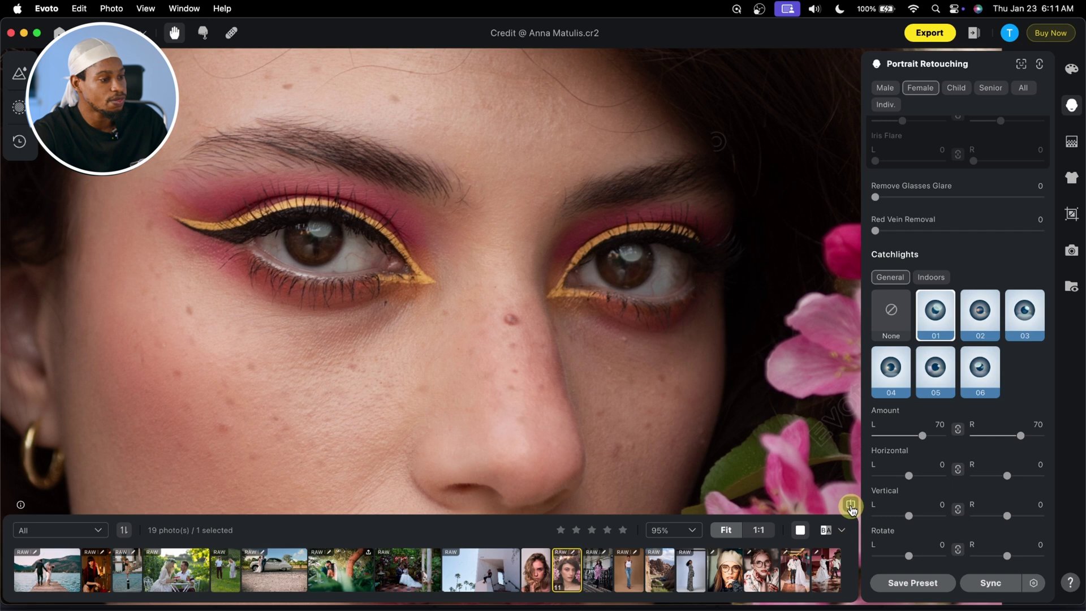
left_click(939, 373)
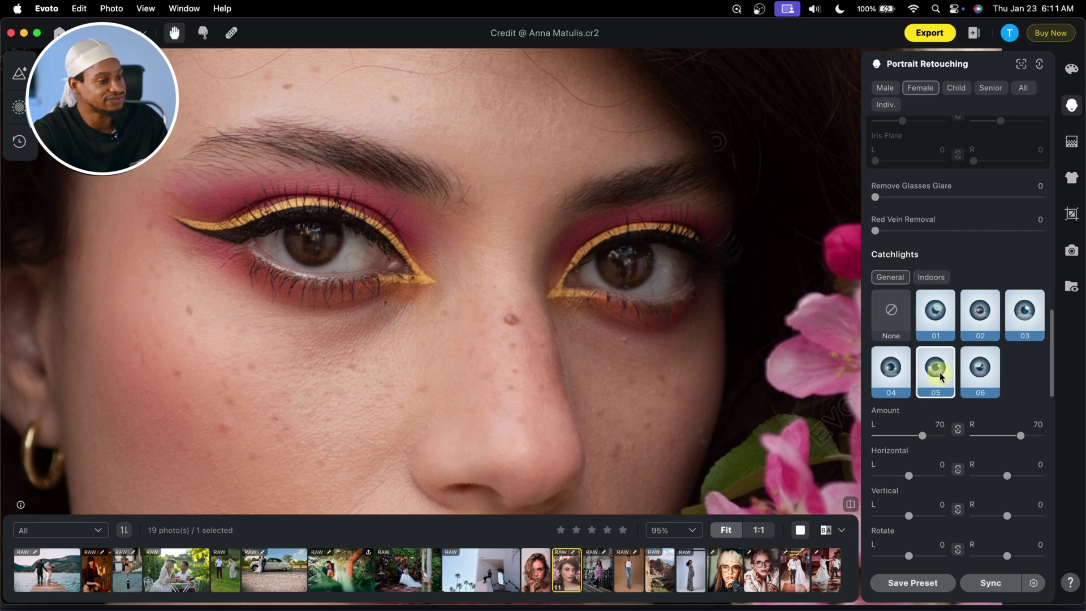
left_click(987, 374)
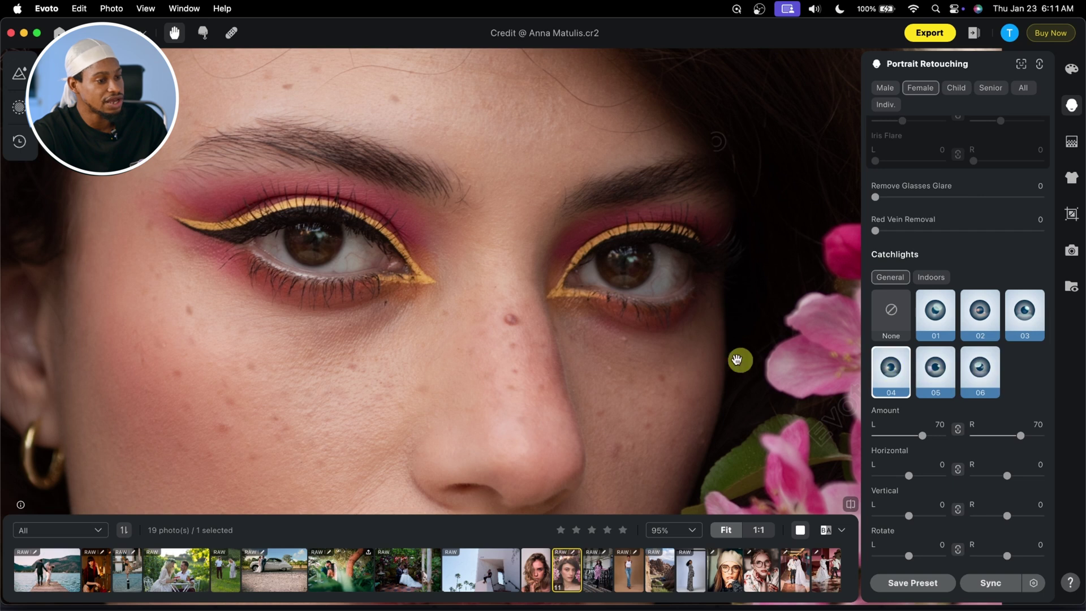
left_click(850, 504)
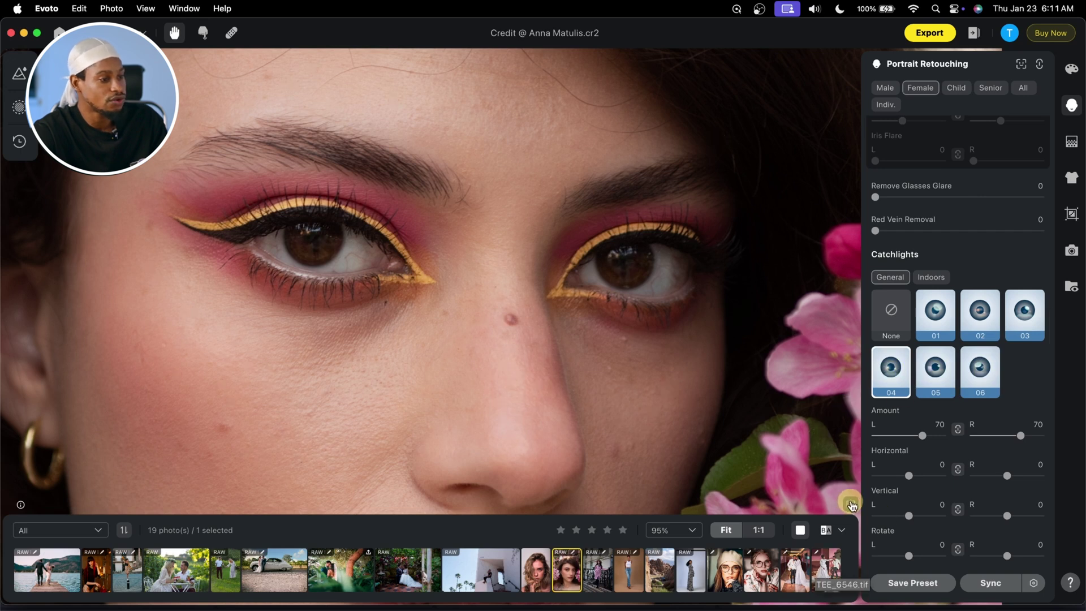